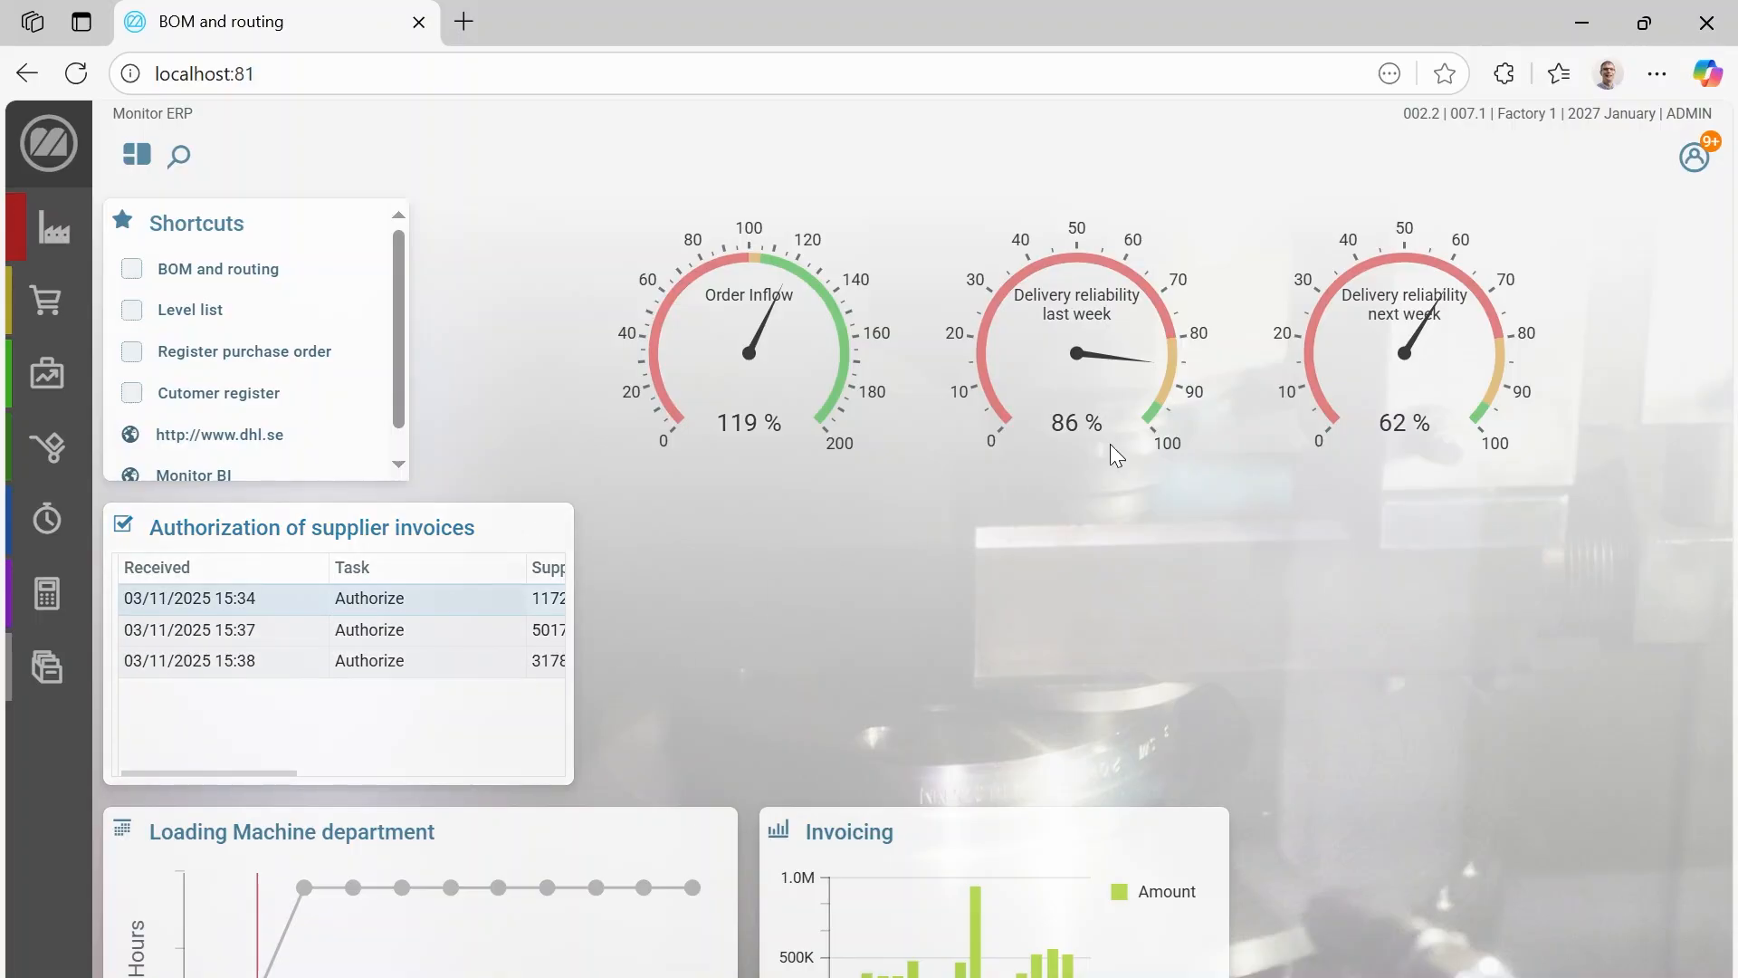
Step: Add the Control of basic data for parts widget with its default settings to the own desktop configuration, beside the Authorization widget
{"action": "left_click", "coordinate": [1693, 156]}
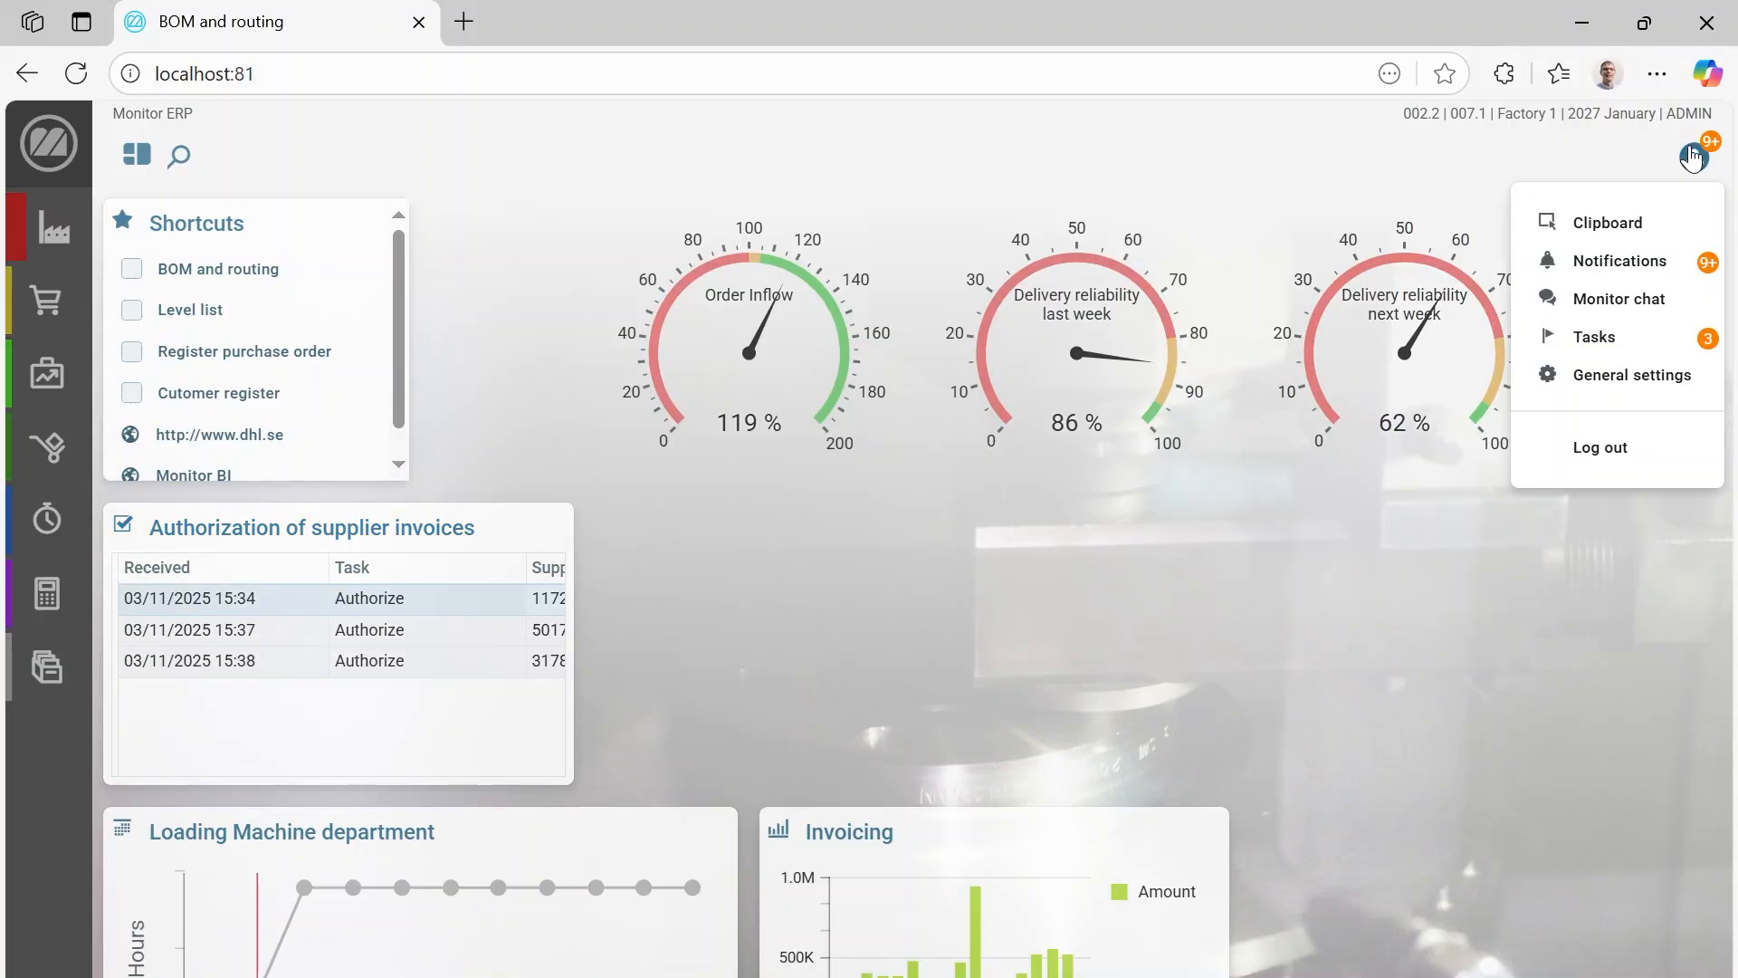
{"action": "left_click", "coordinate": [1609, 399]}
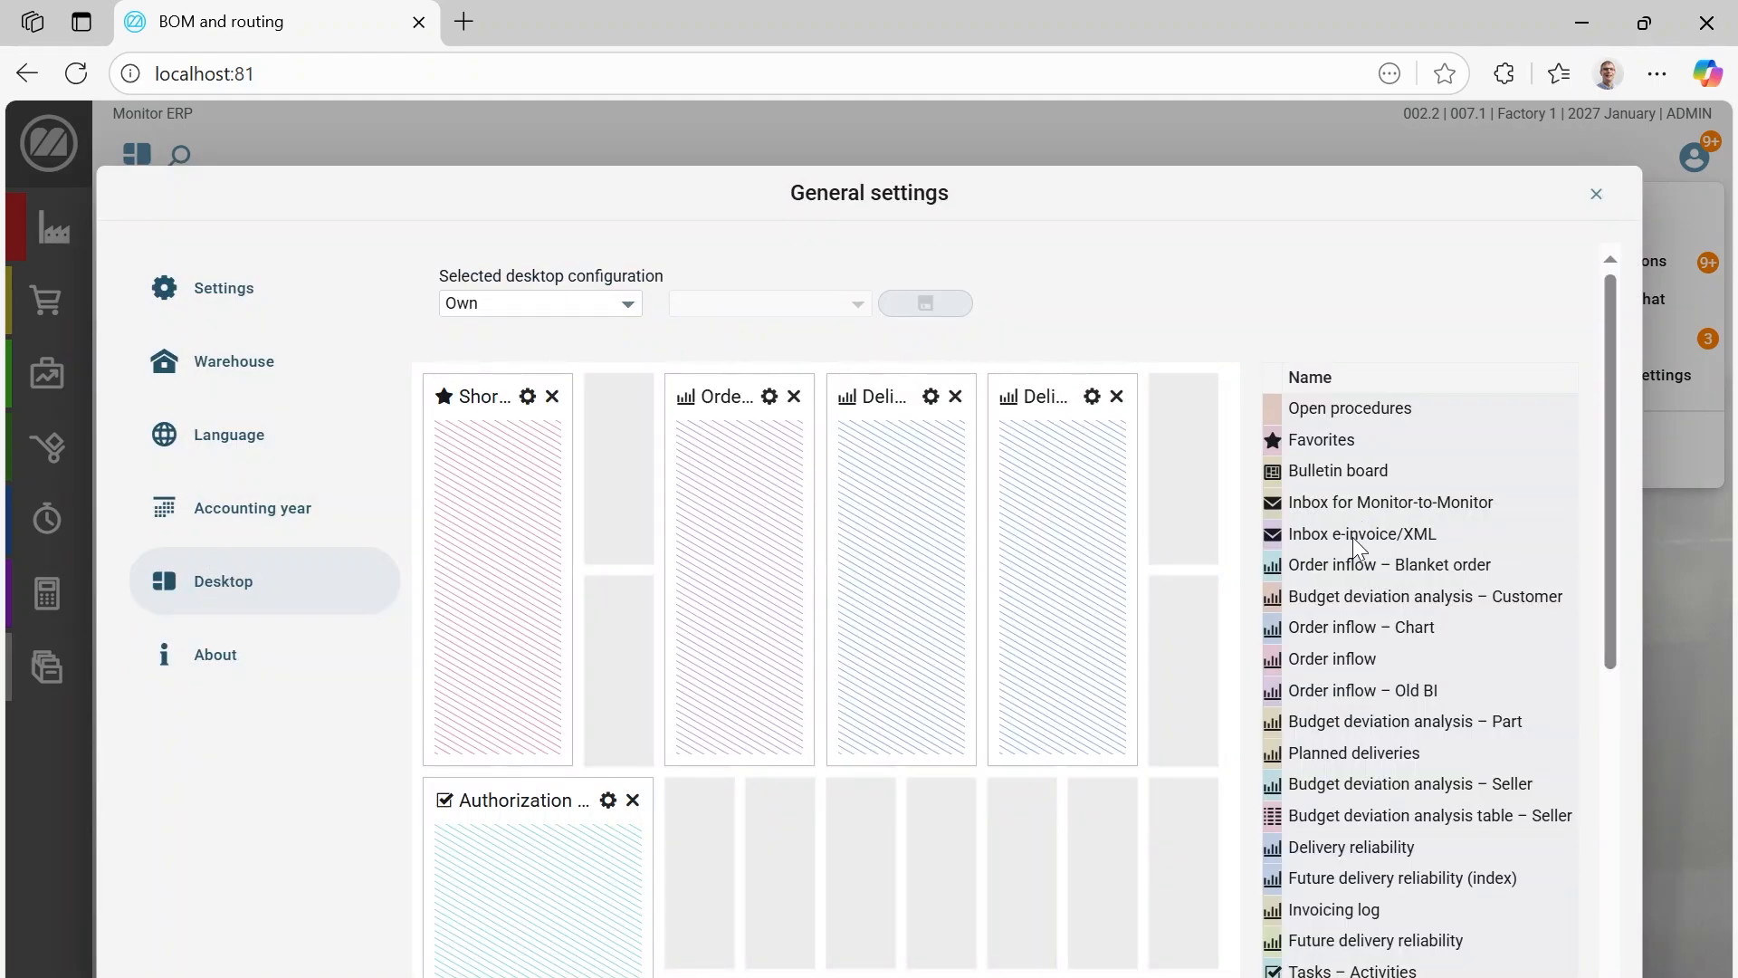
{"action": "scroll", "coordinate": [1396, 621], "scroll_direction": "down", "scroll_amount": 3}
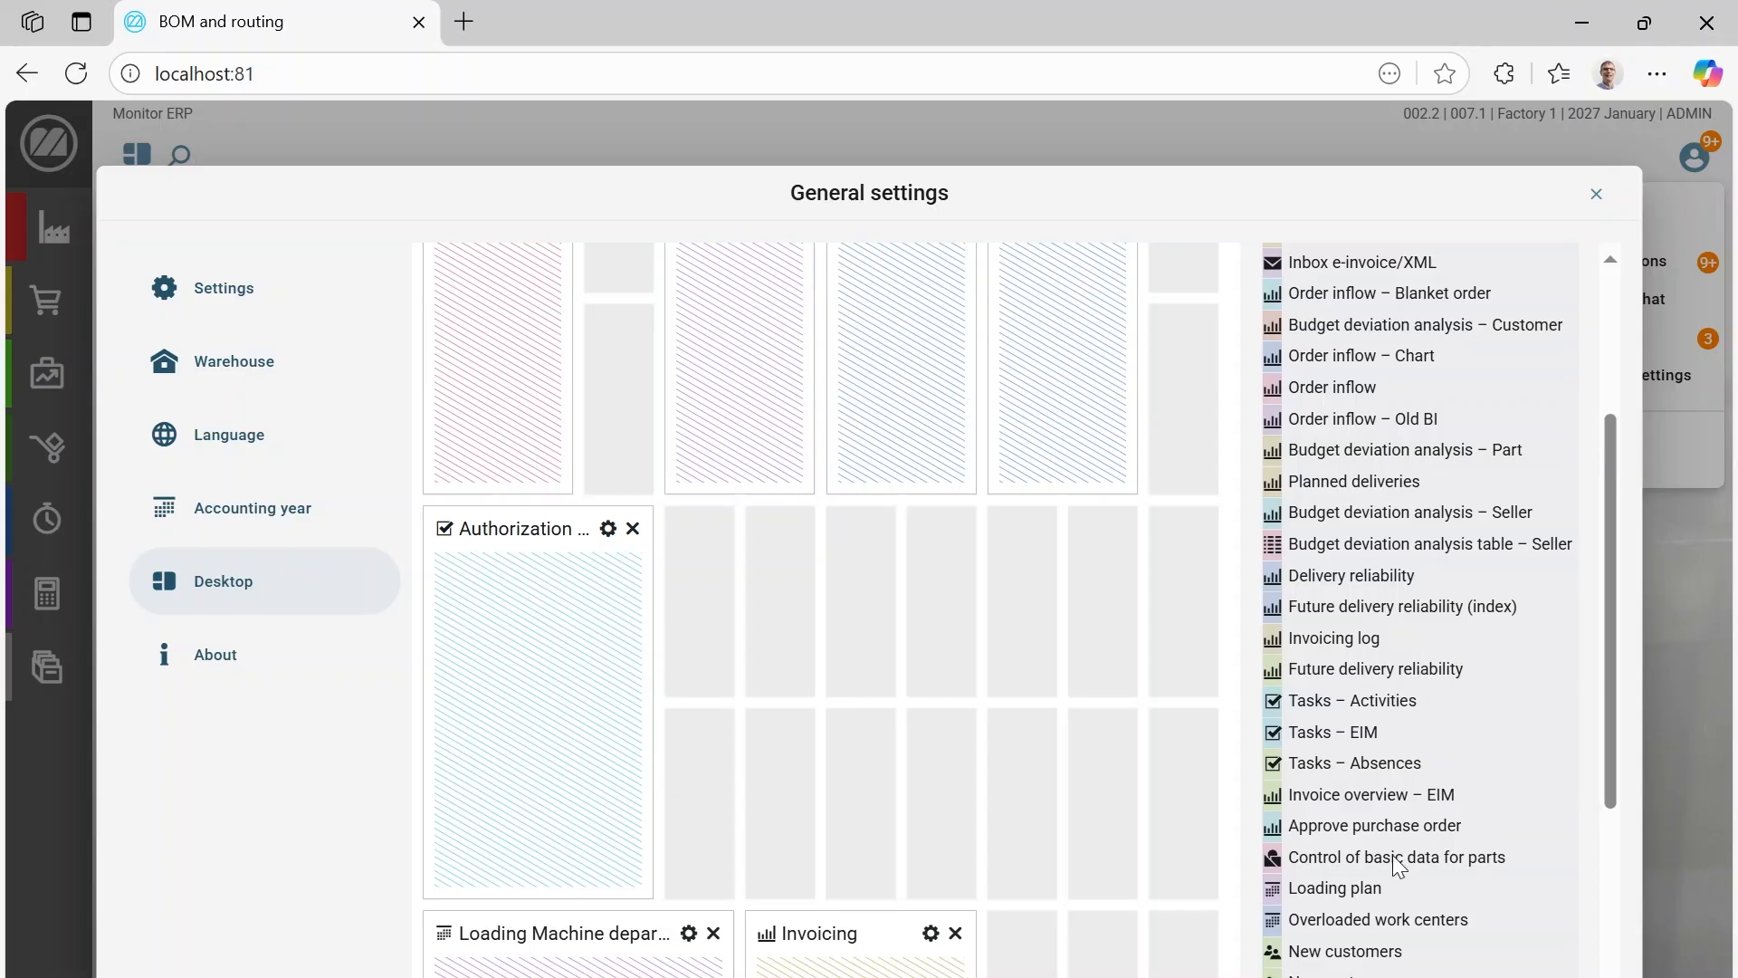
{"action": "left_click_drag", "start_coordinate": [1393, 854], "coordinate": [821, 597]}
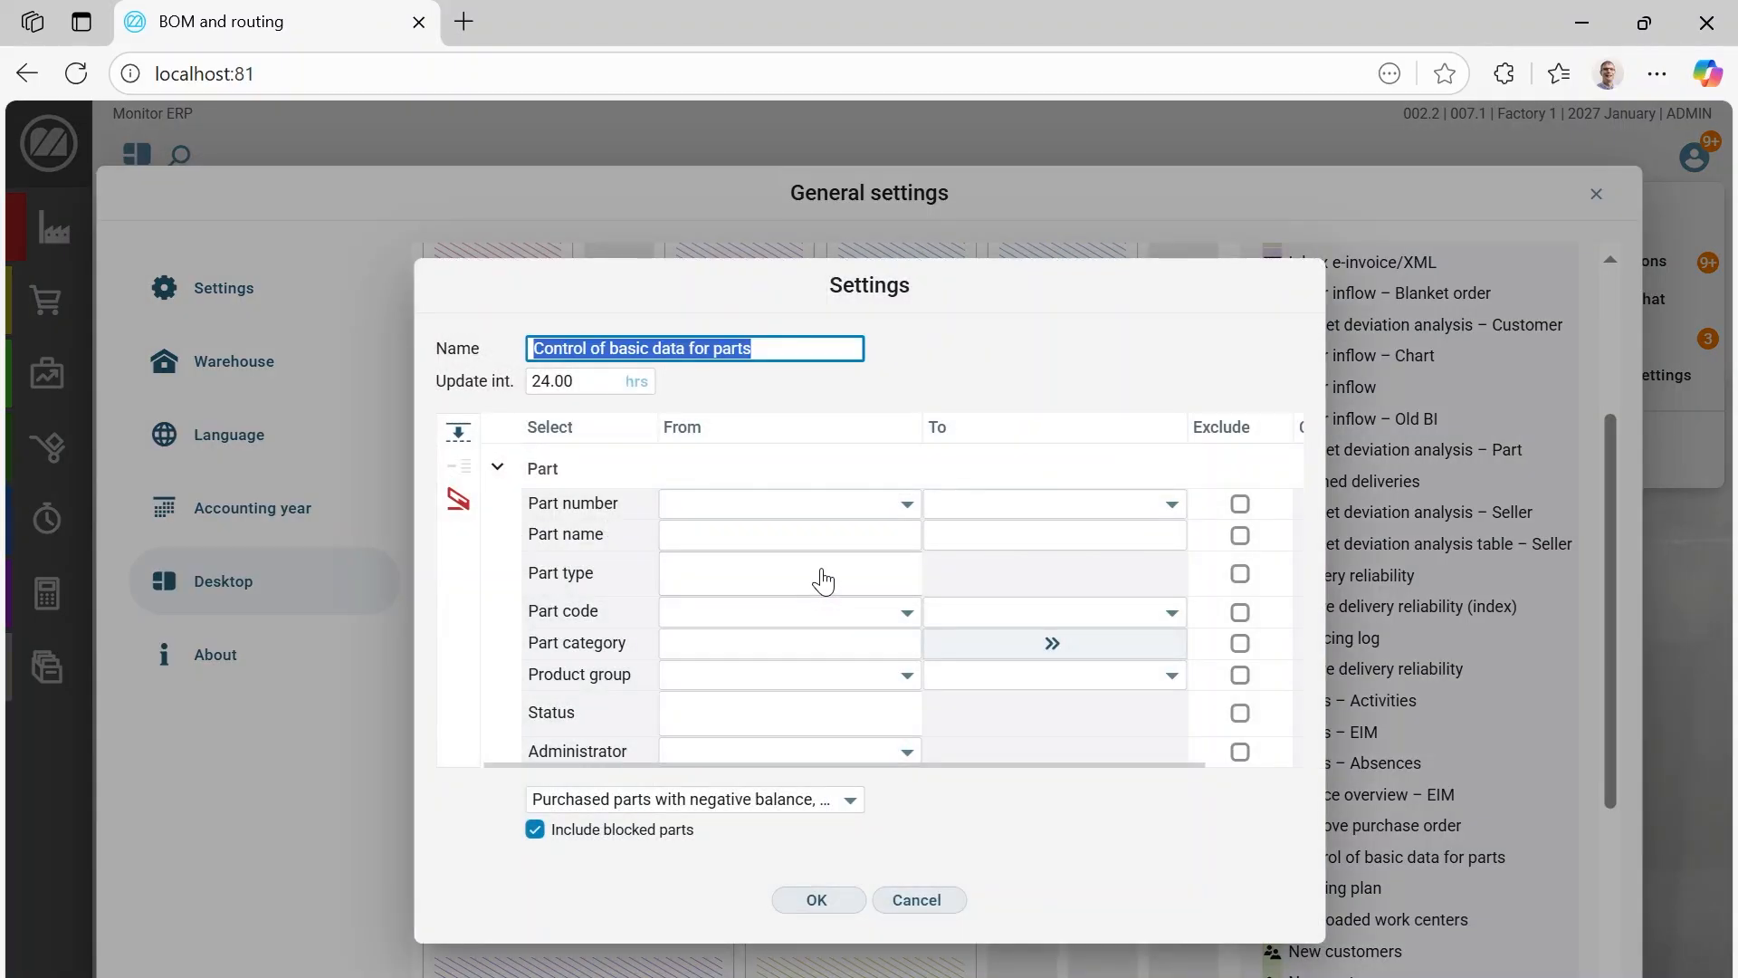
{"action": "left_click", "coordinate": [818, 900]}
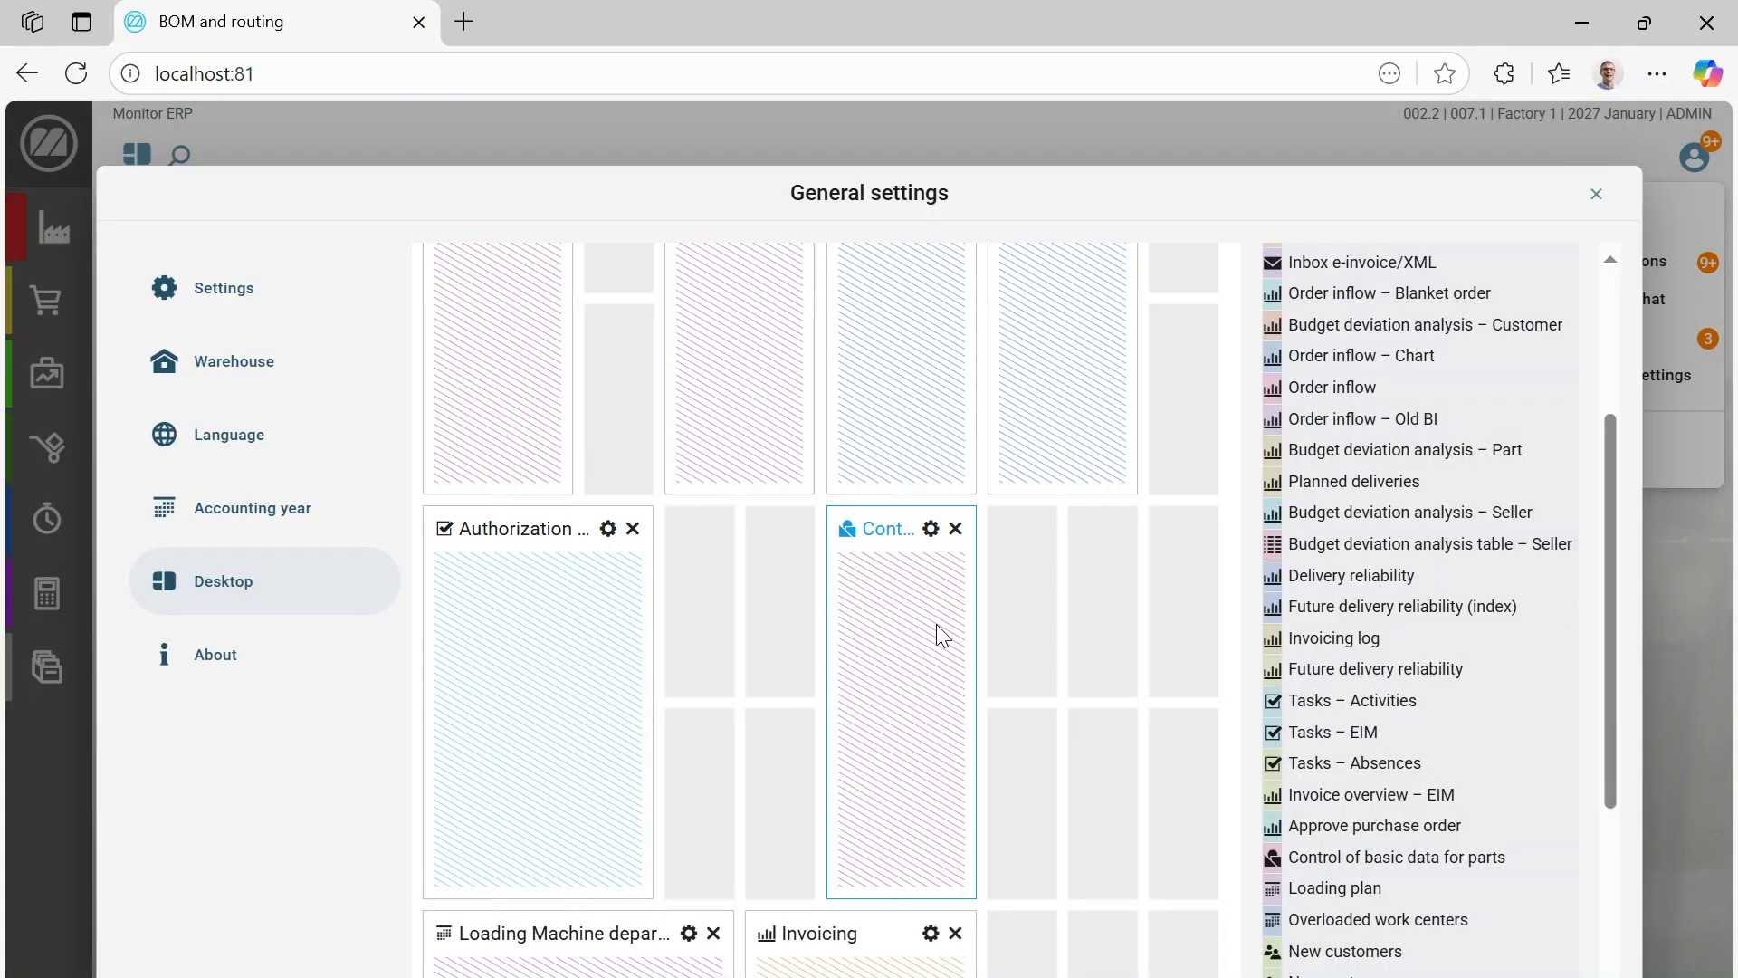
Step: Widen the Control of basic data for parts widget to span four grid columns, save the desktop configuration and close the general settings
{"action": "left_click_drag", "start_coordinate": [970, 694], "coordinate": [1056, 711]}
{"action": "scroll", "coordinate": [1059, 640], "scroll_direction": "up", "scroll_amount": 3}
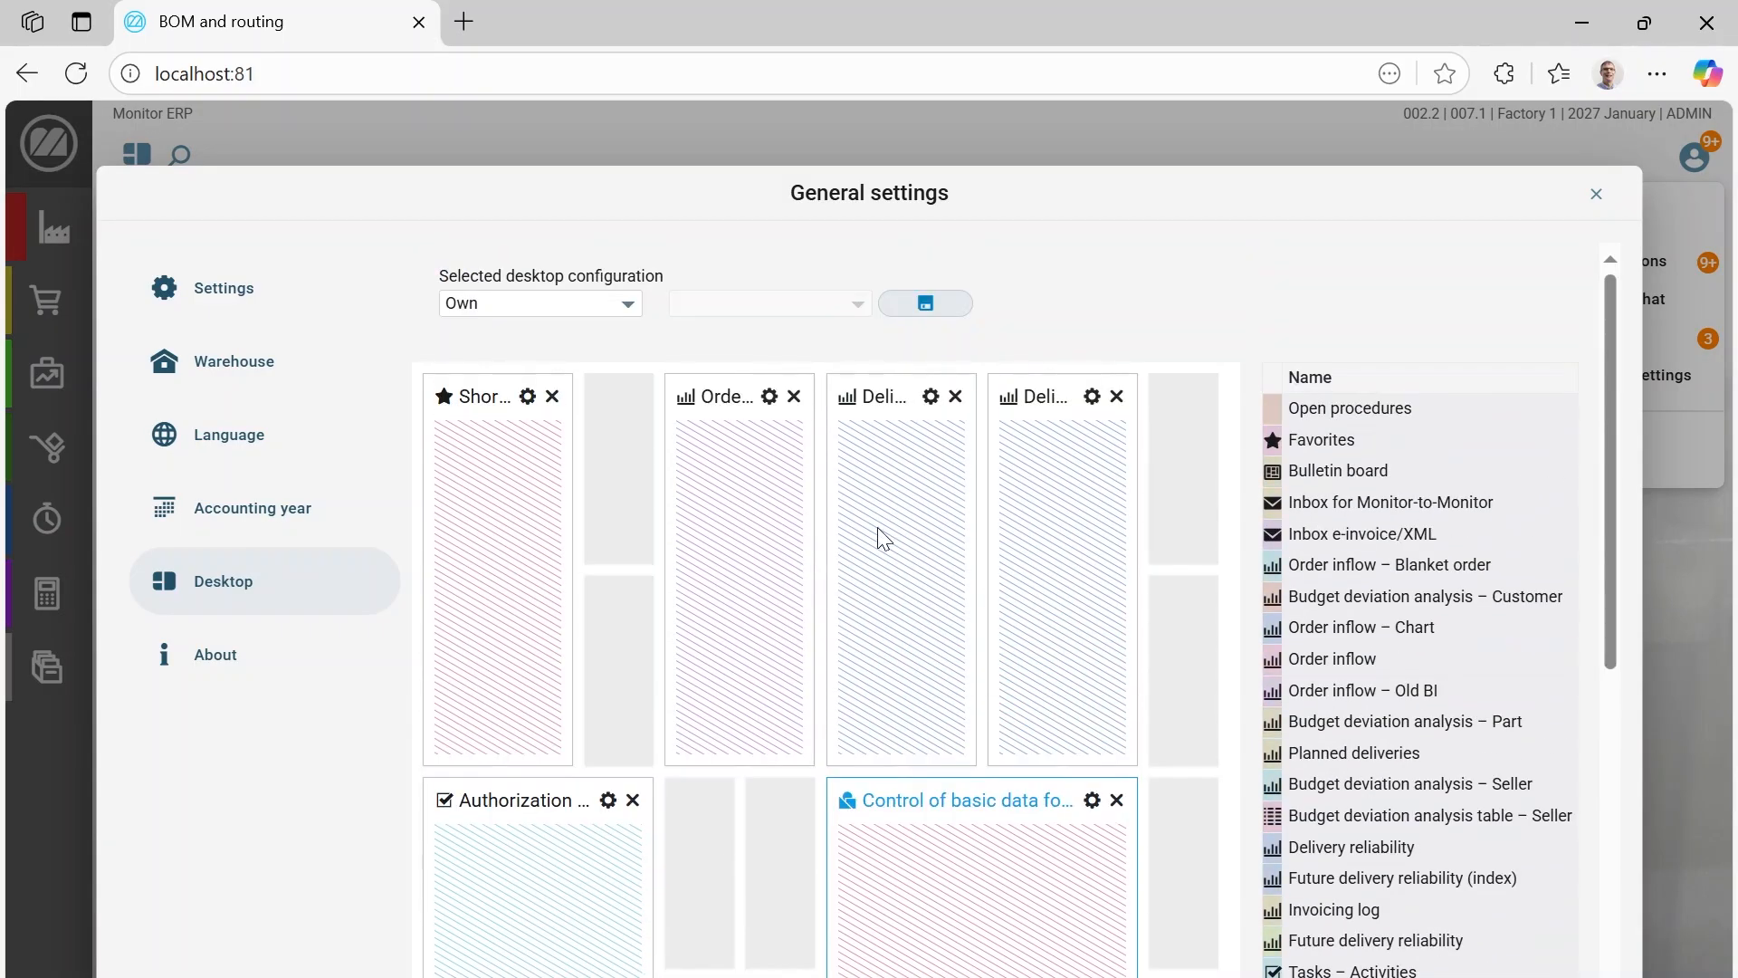
{"action": "left_click", "coordinate": [915, 299]}
{"action": "left_click", "coordinate": [1597, 194]}
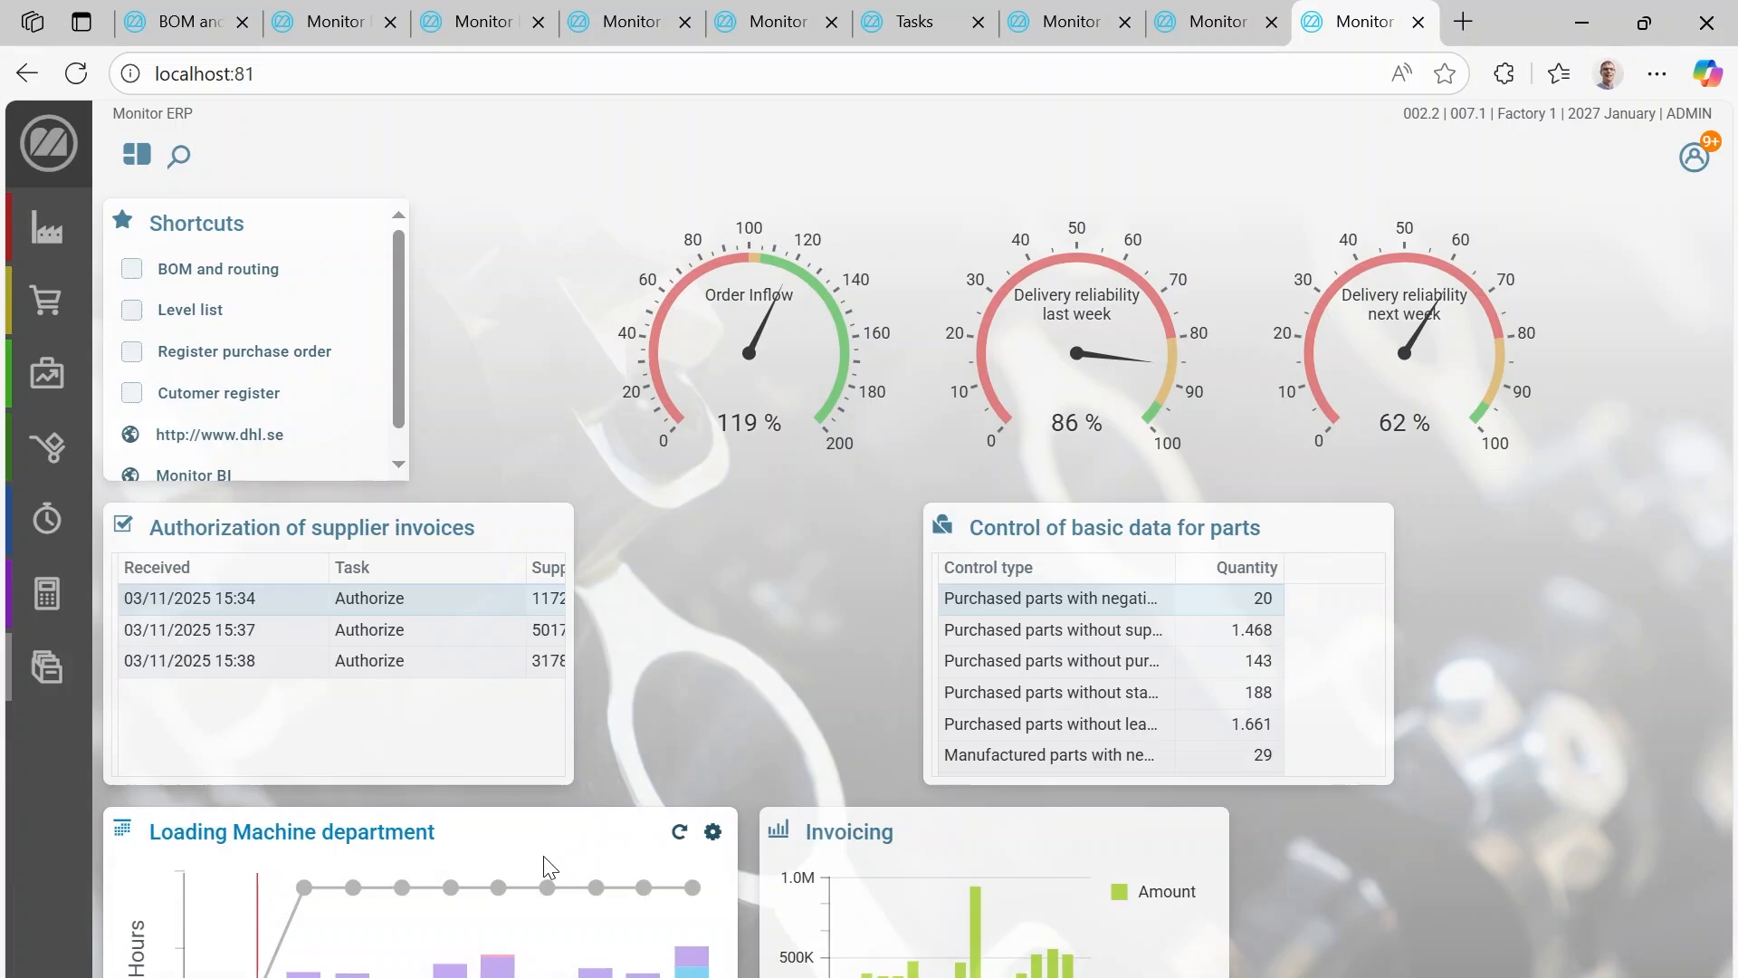
Step: Open the loading plan from the Loading Machine department widget and examine its weekly capacity chart
{"action": "left_click", "coordinate": [517, 935]}
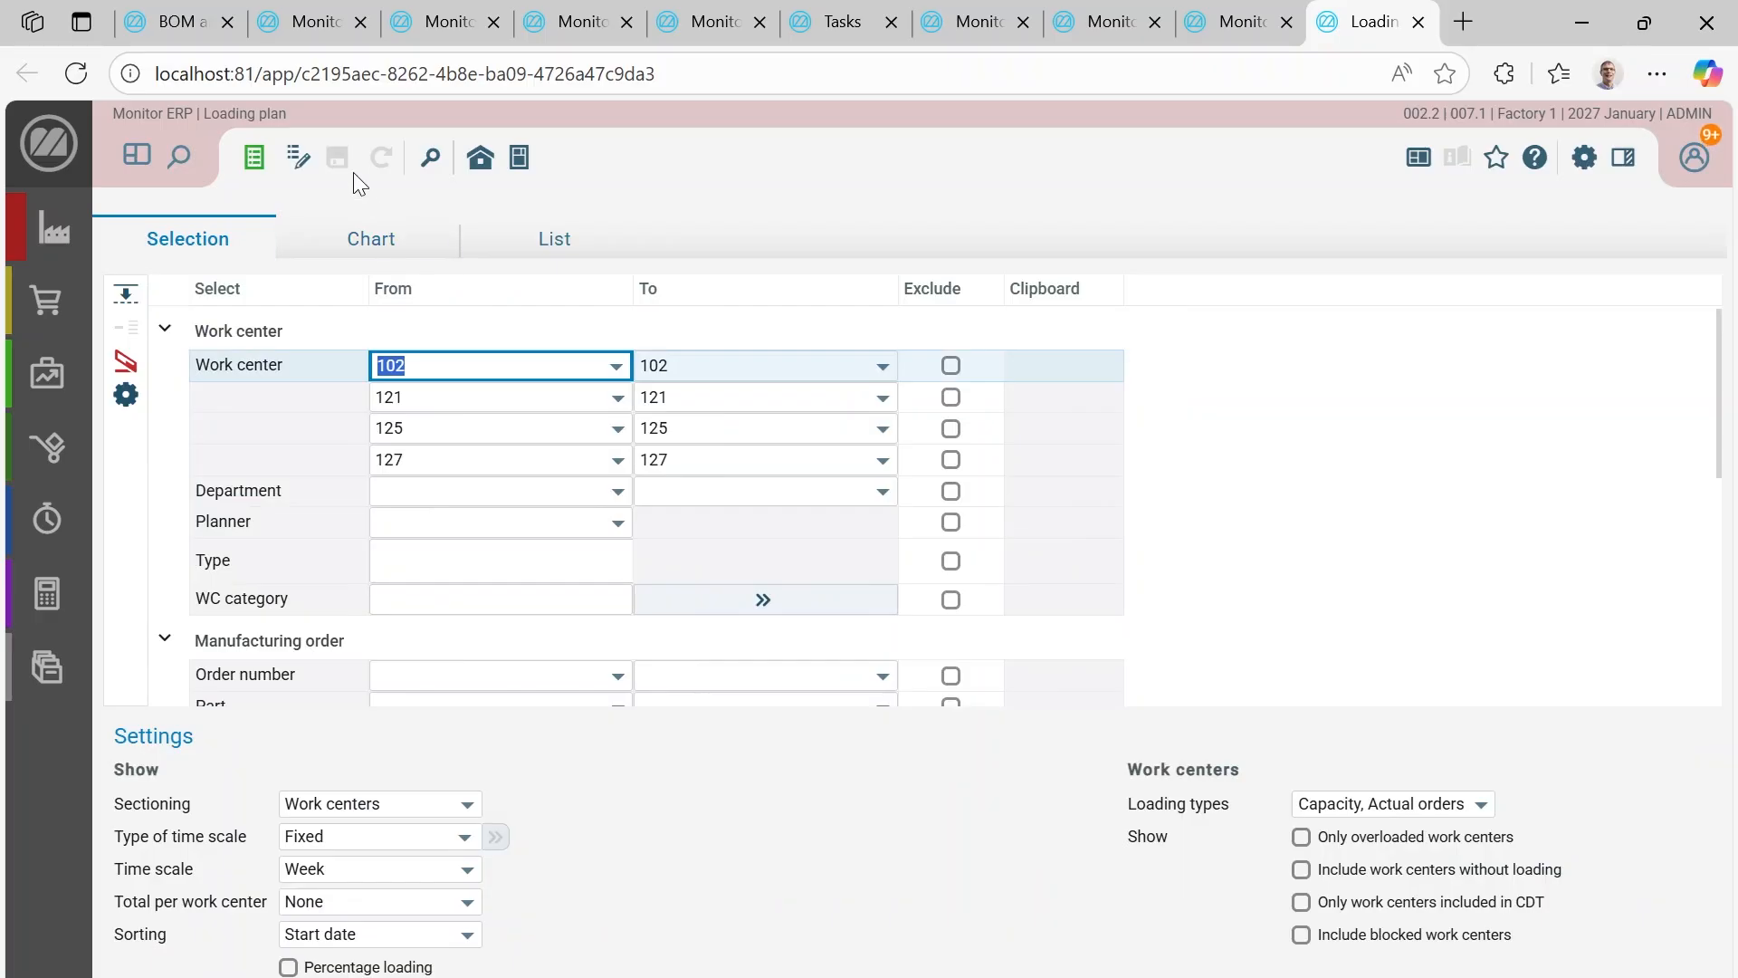
{"action": "left_click", "coordinate": [368, 243]}
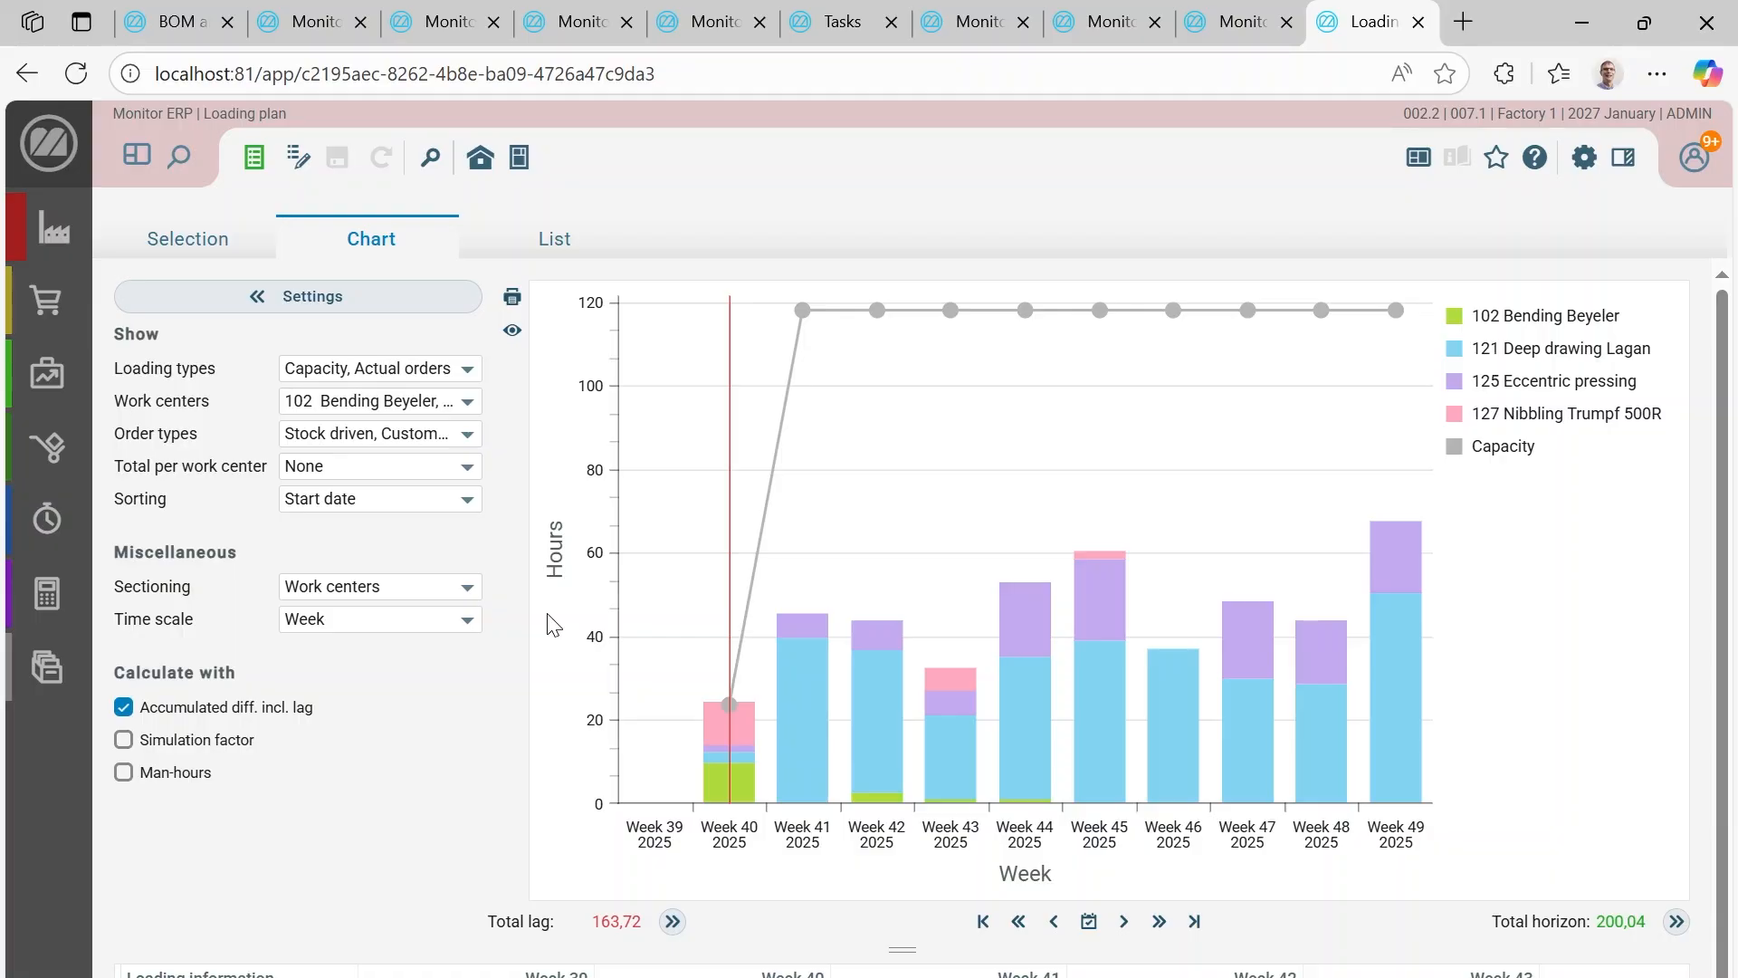
{"action": "mouse_move", "coordinate": [875, 674]}
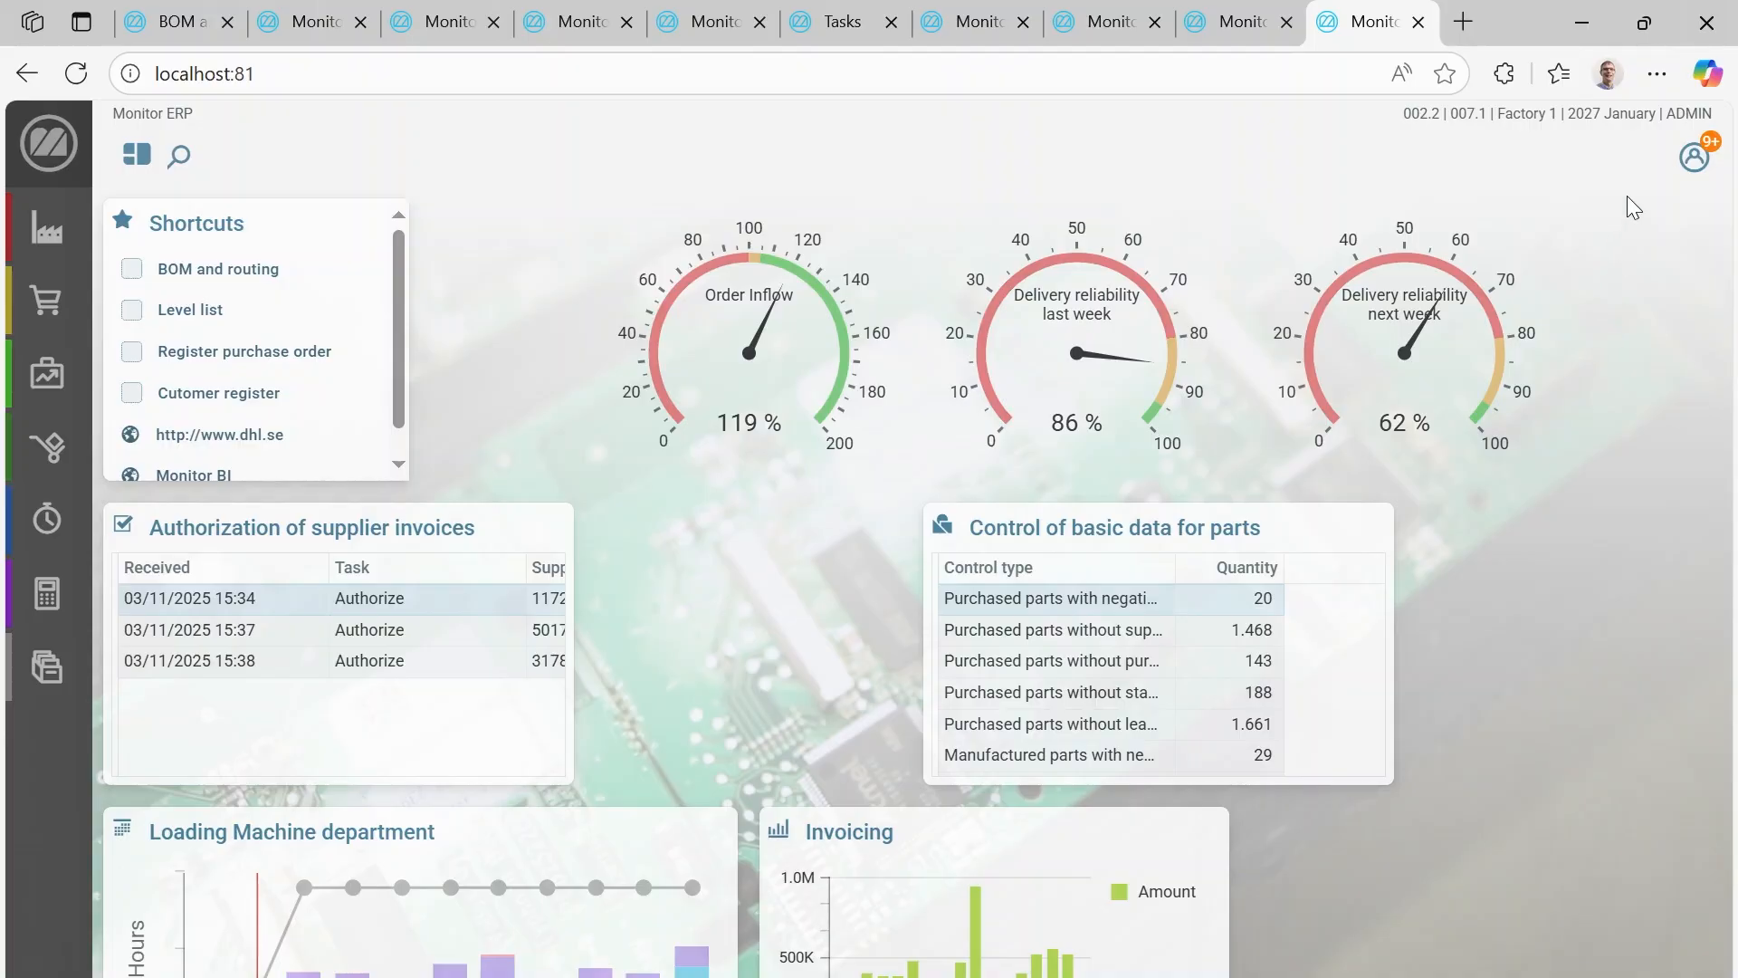
Step: Open the task list and follow the link of the Follow up quote activity 107/1
{"action": "left_click", "coordinate": [1694, 158]}
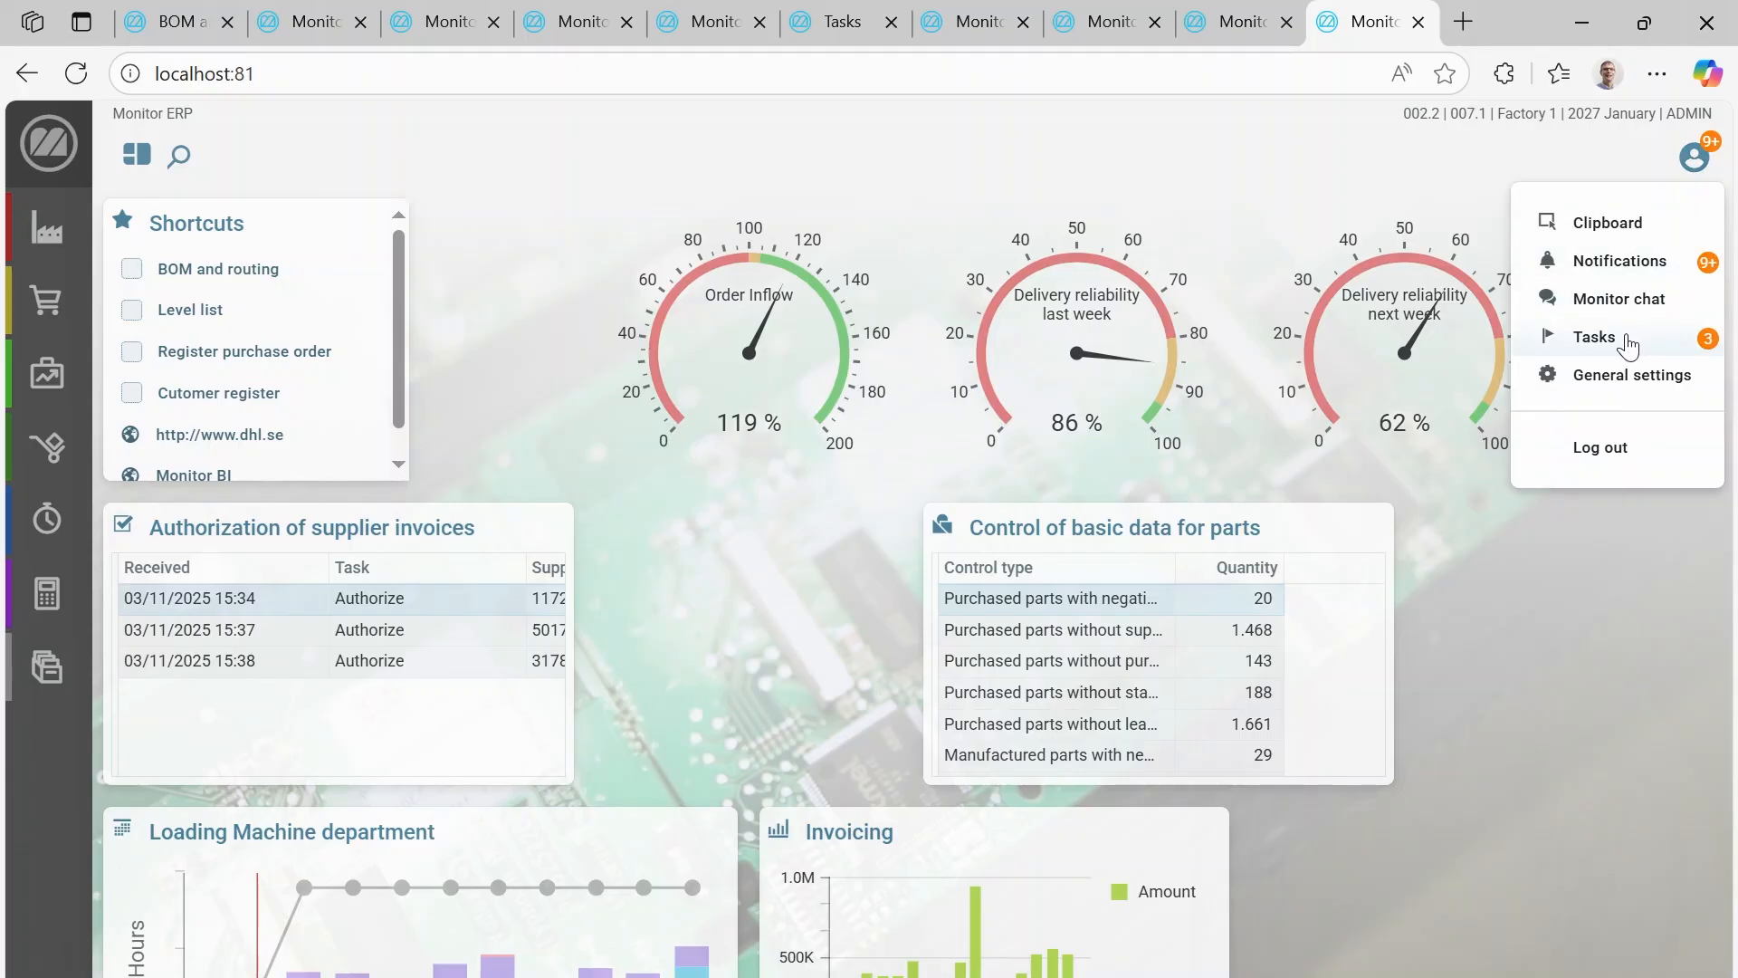
{"action": "left_click", "coordinate": [1628, 342]}
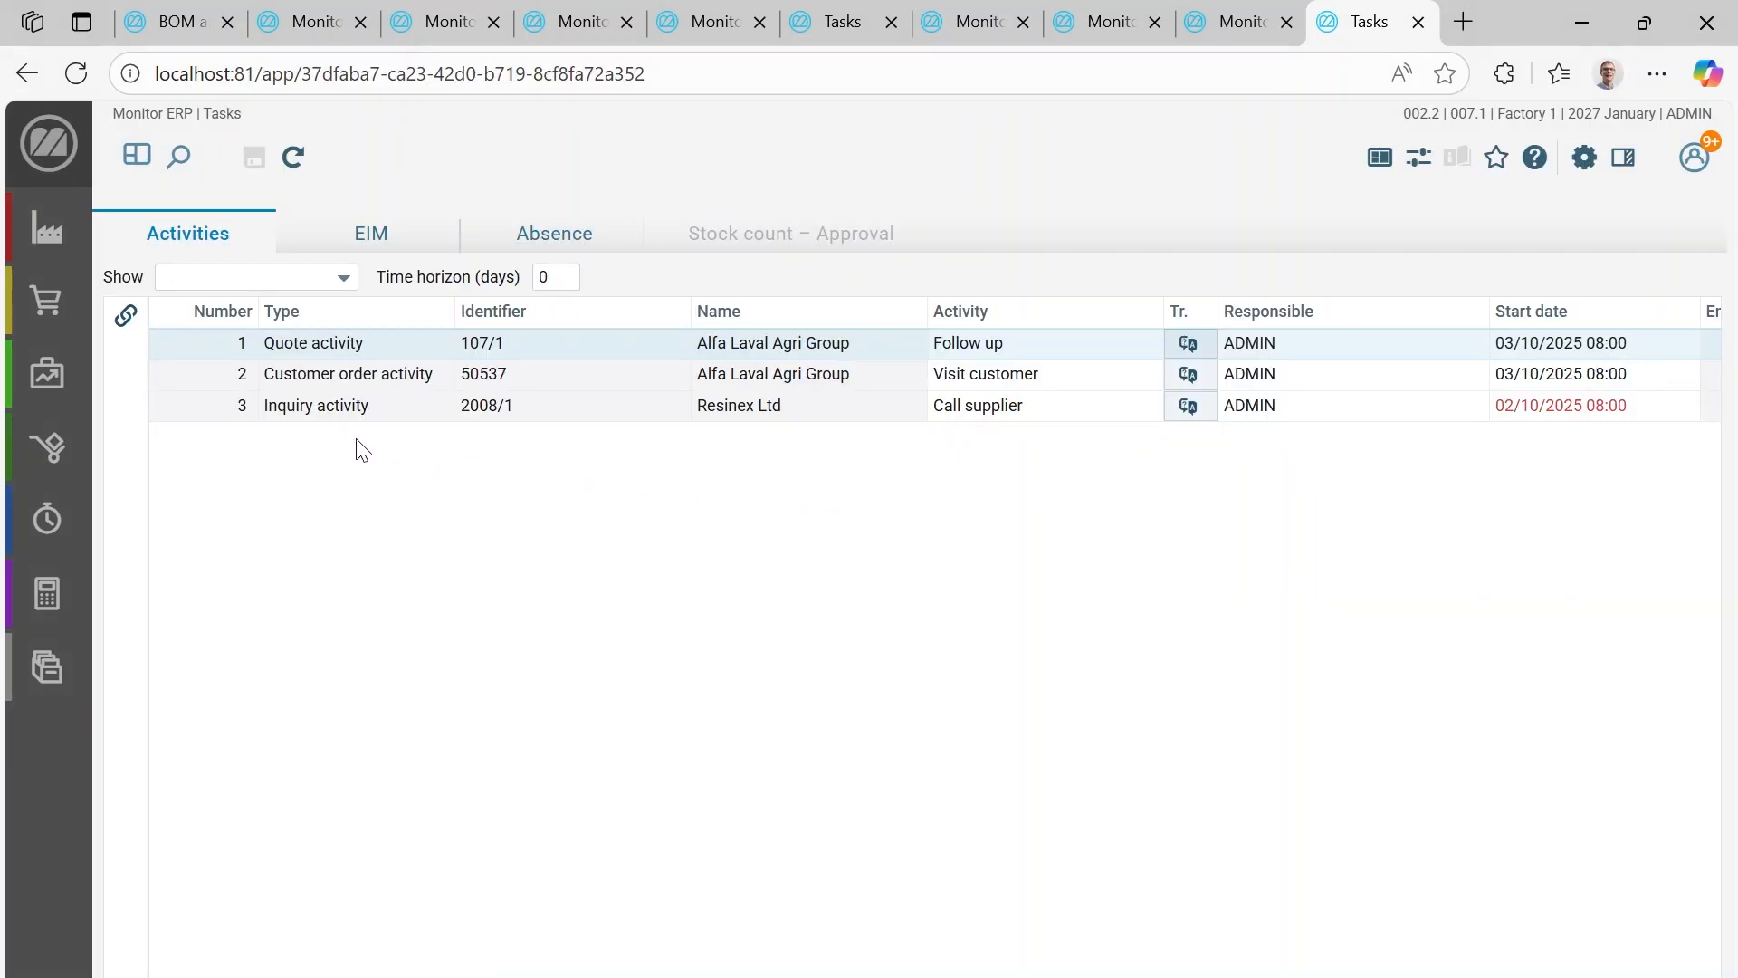
{"action": "left_click", "coordinate": [344, 355]}
{"action": "left_click", "coordinate": [127, 317]}
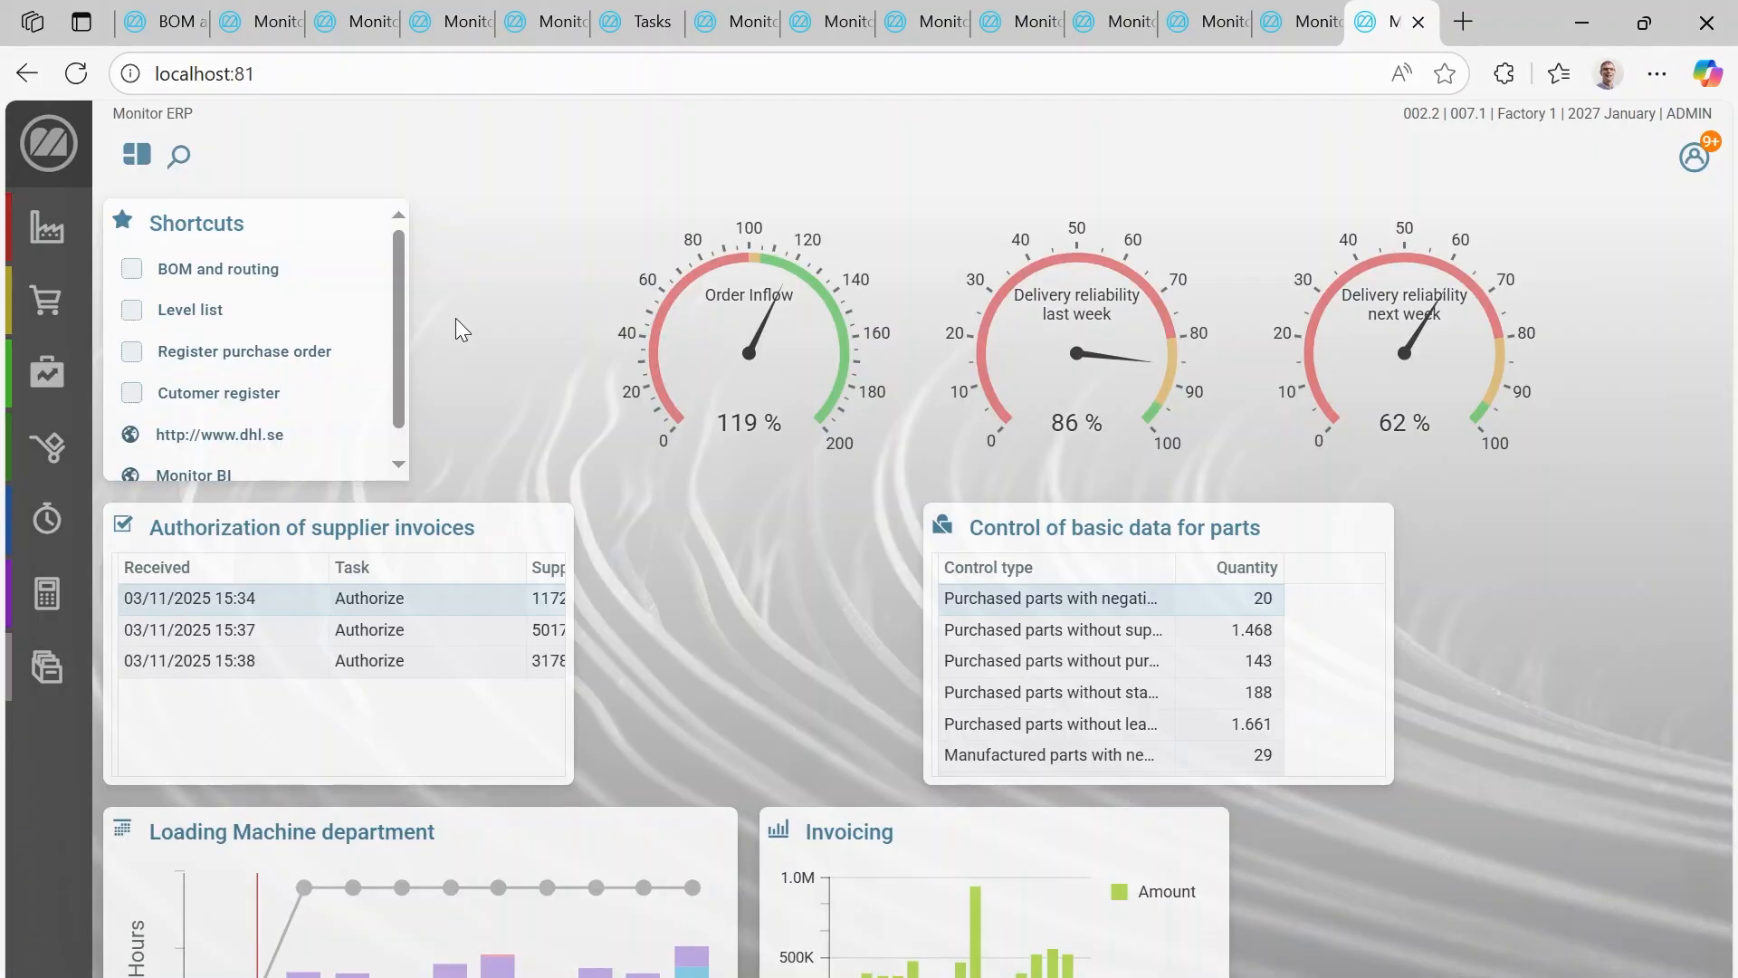
Step: Search the whole system for the contact's first name and limit the results to basic data
{"action": "left_click", "coordinate": [184, 161]}
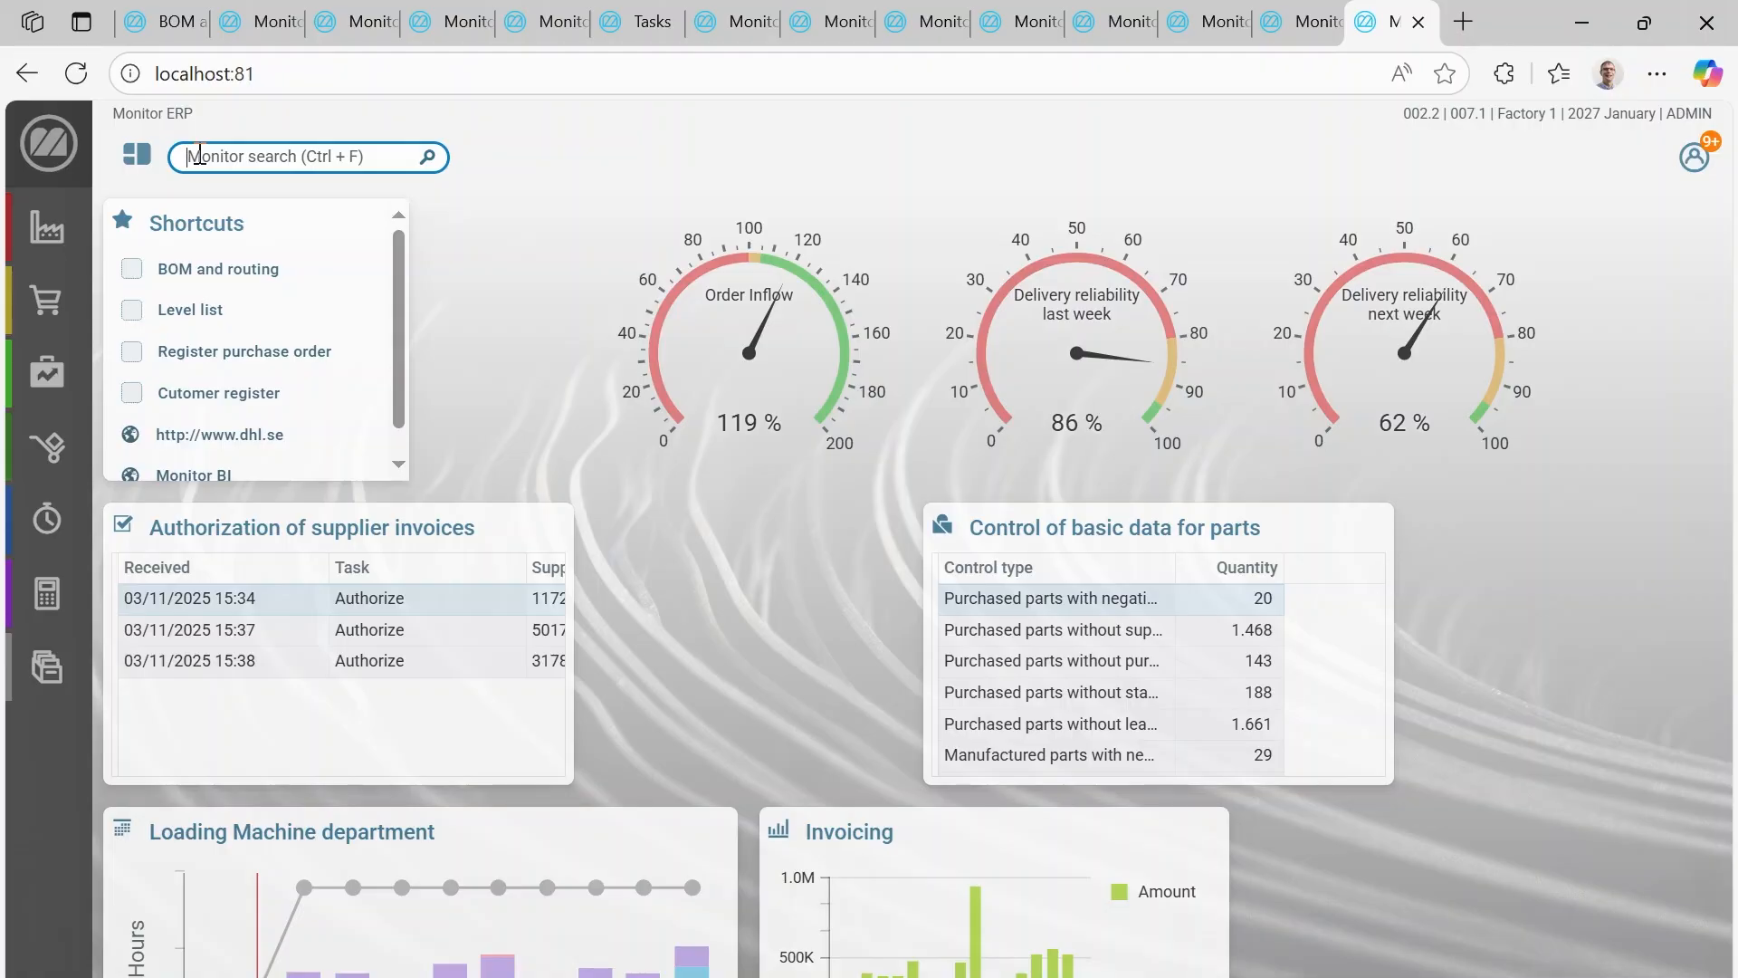
{"action": "type", "text": "u"}
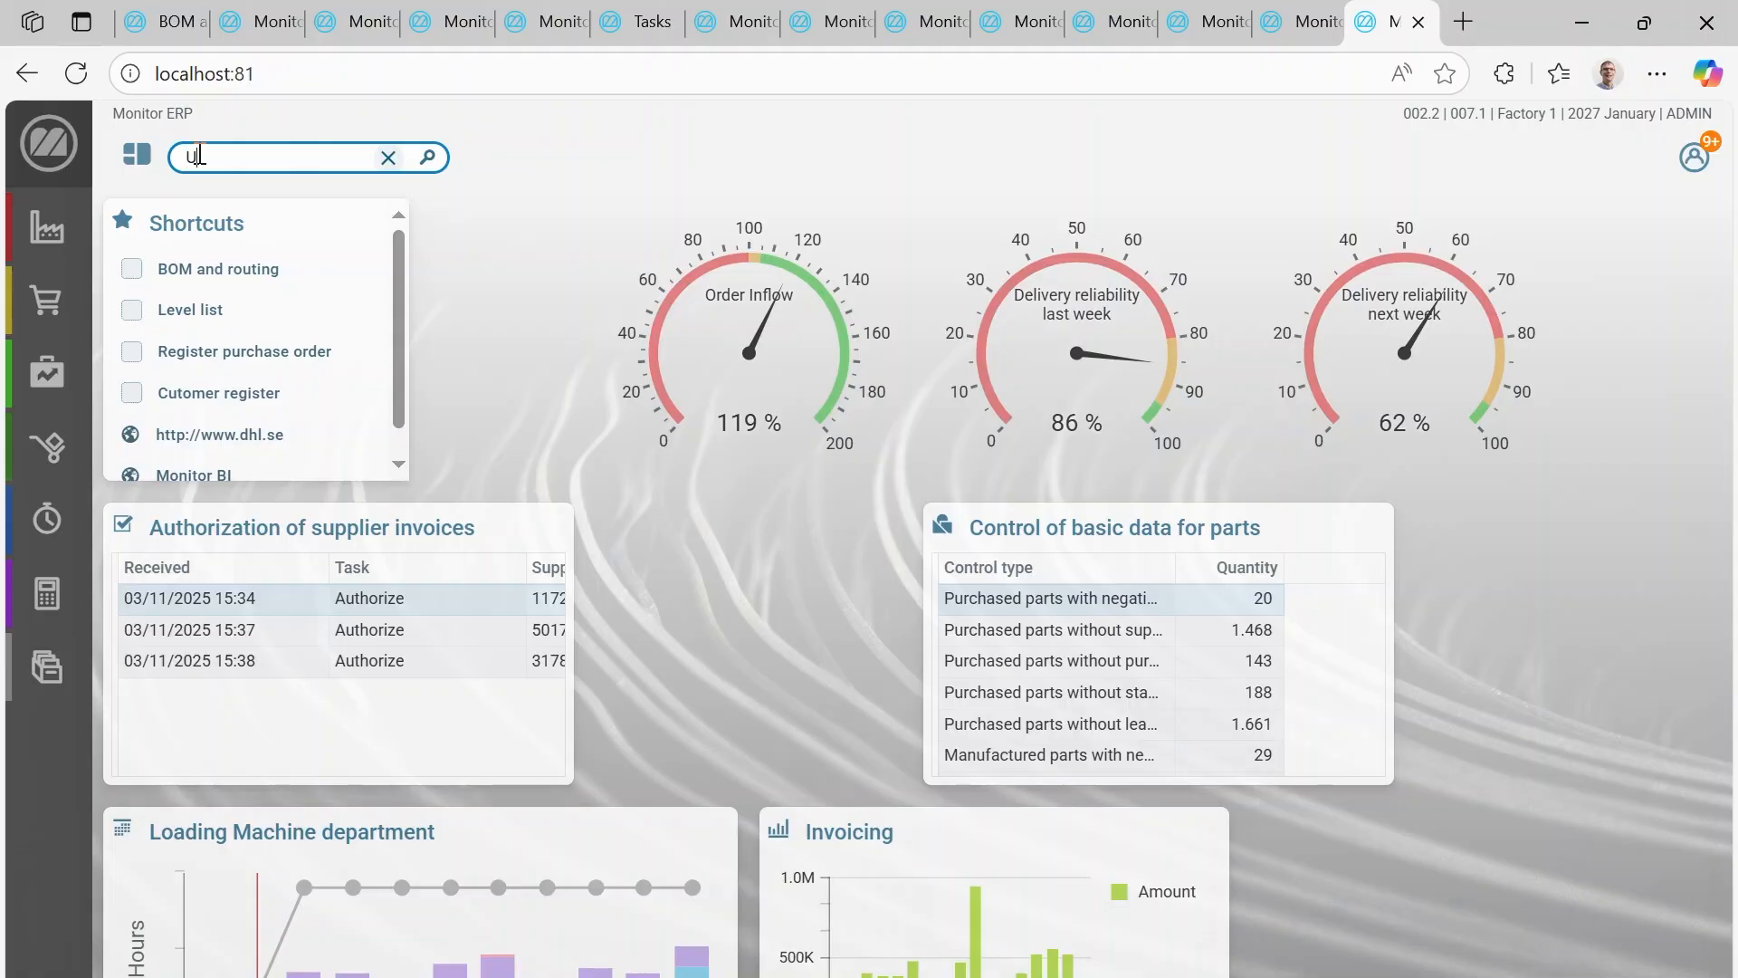
{"action": "type", "text": "lf"}
{"action": "key", "text": "Return"}
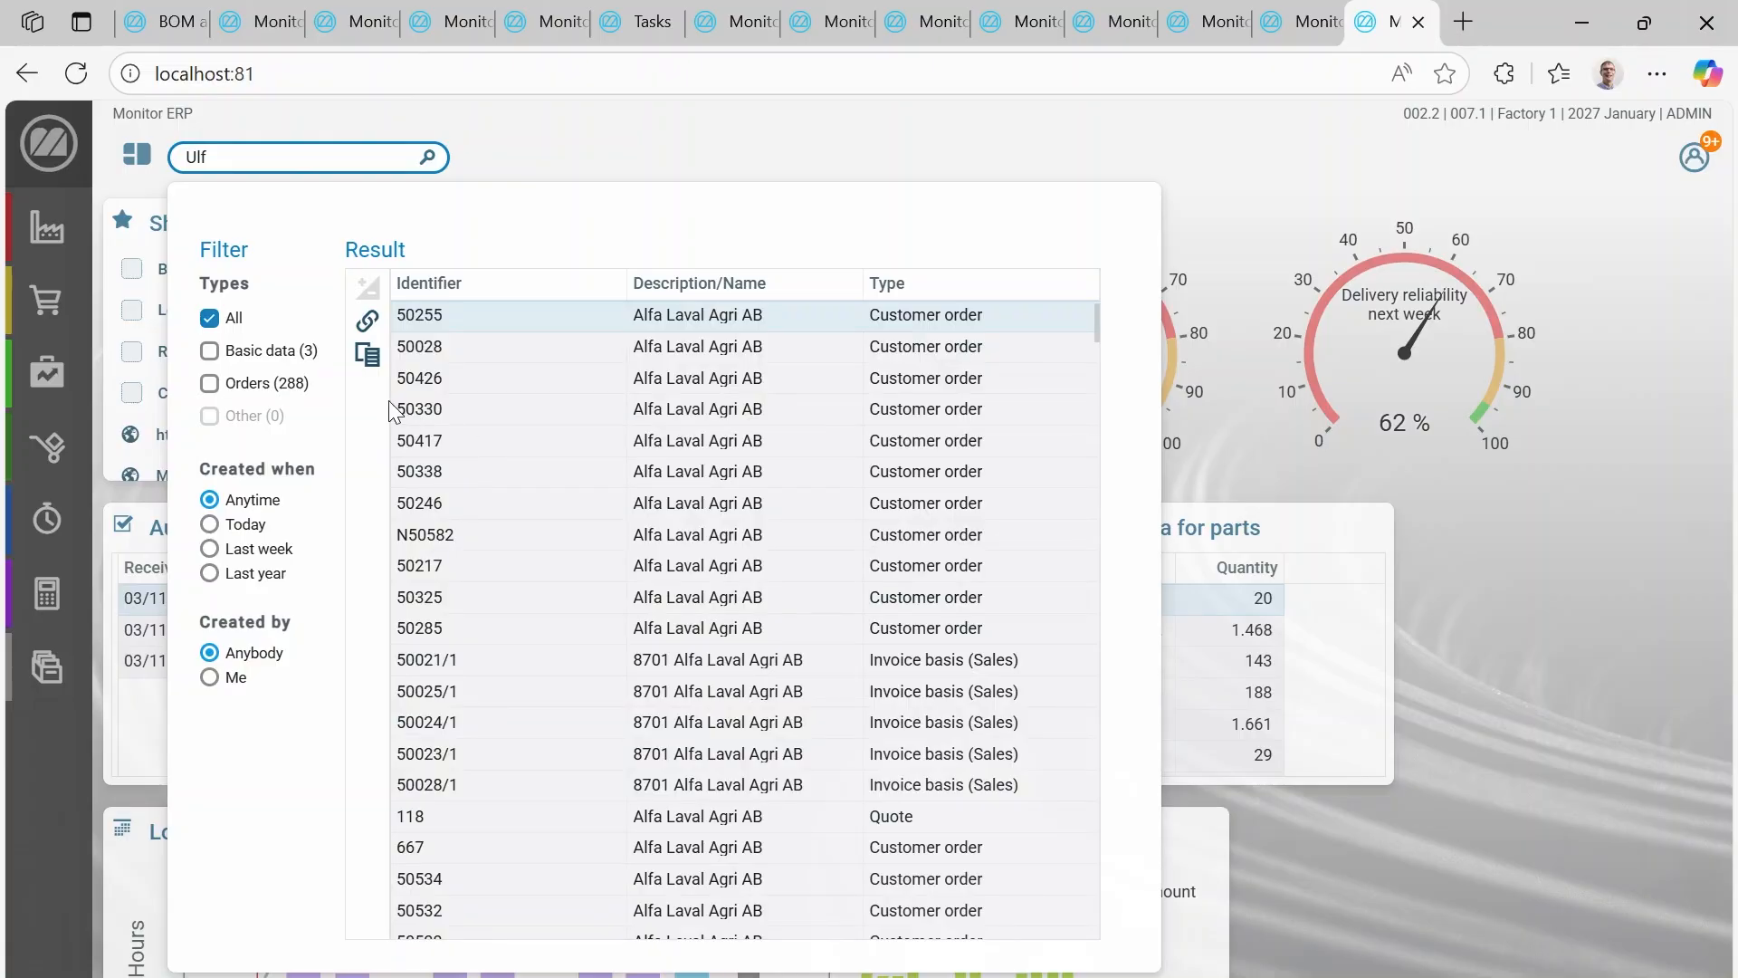
{"action": "left_click", "coordinate": [237, 361]}
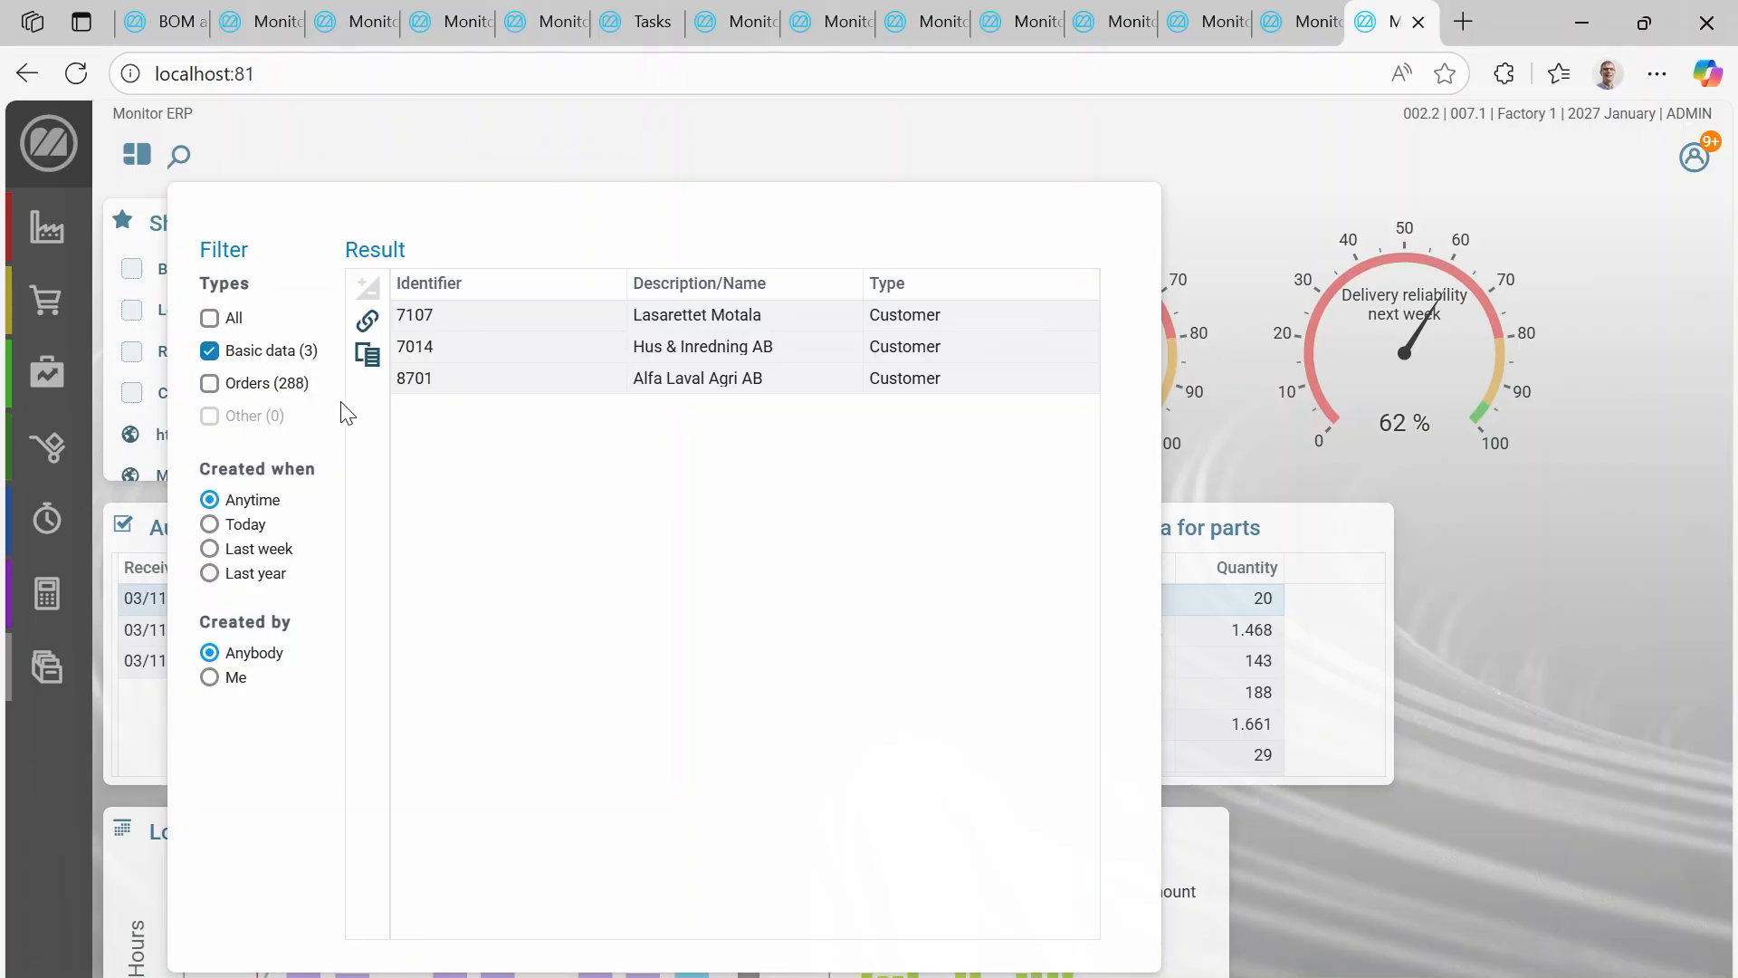
Step: Open the customer record of Alfa Laval Agri AB from the search results and examine its contact references
{"action": "left_click", "coordinate": [442, 392]}
{"action": "left_click", "coordinate": [439, 384]}
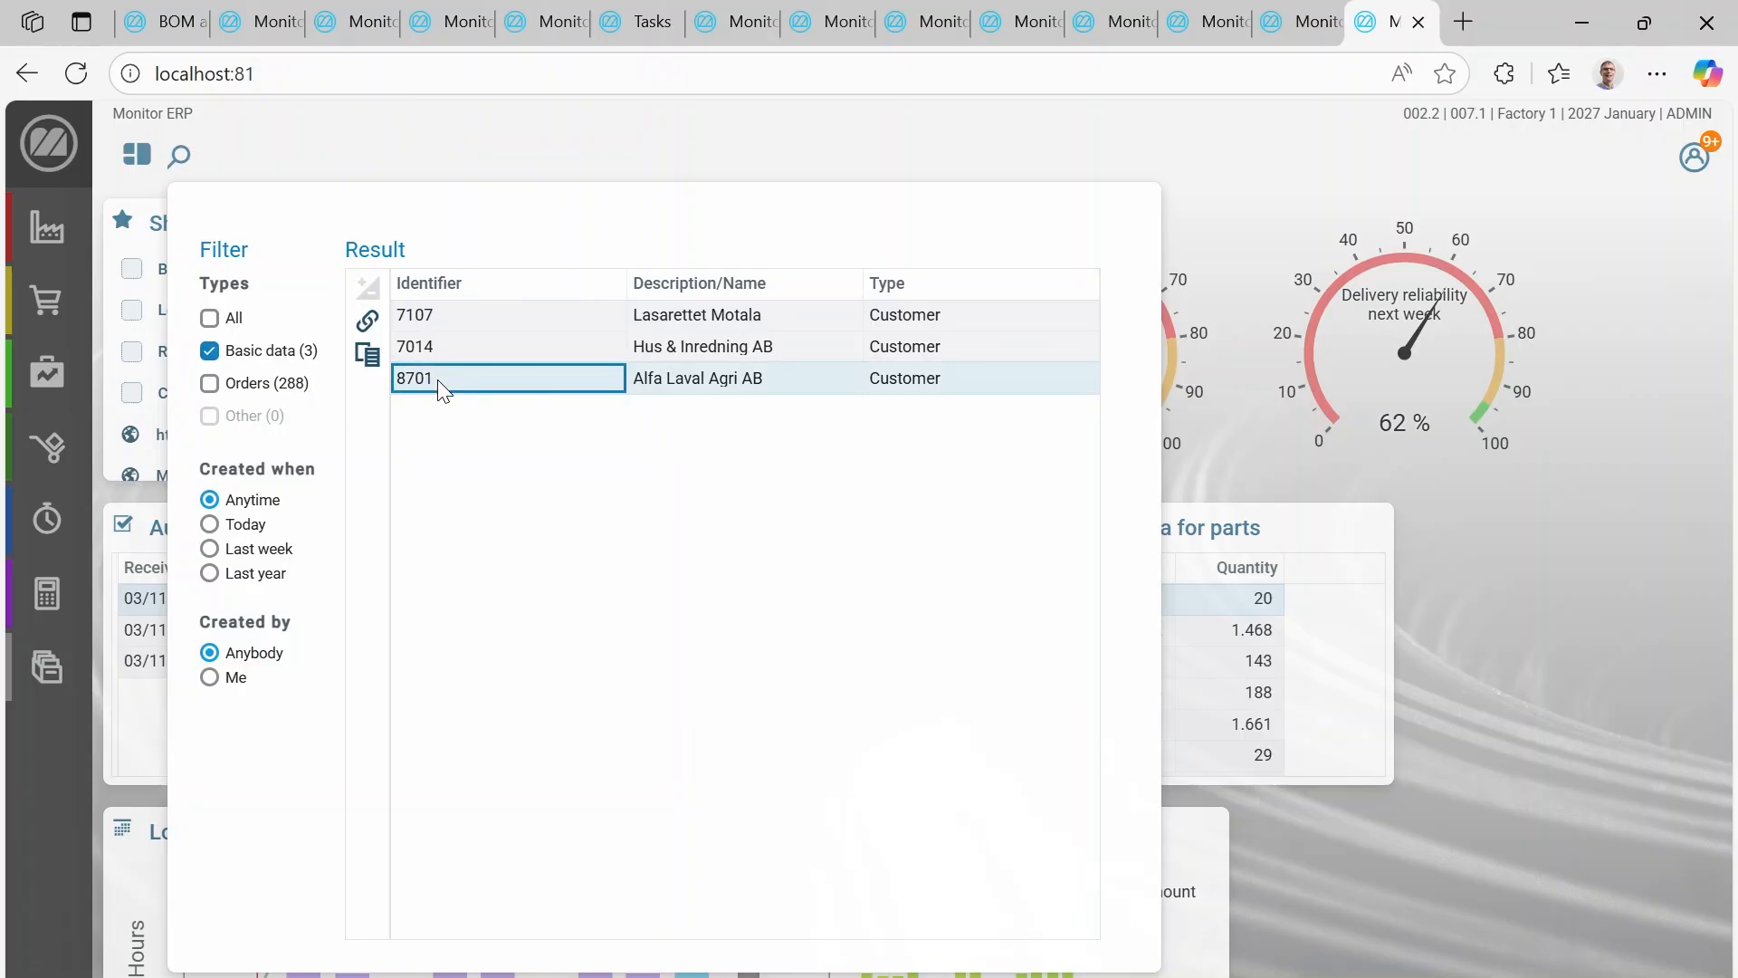
{"action": "left_click", "coordinate": [367, 321]}
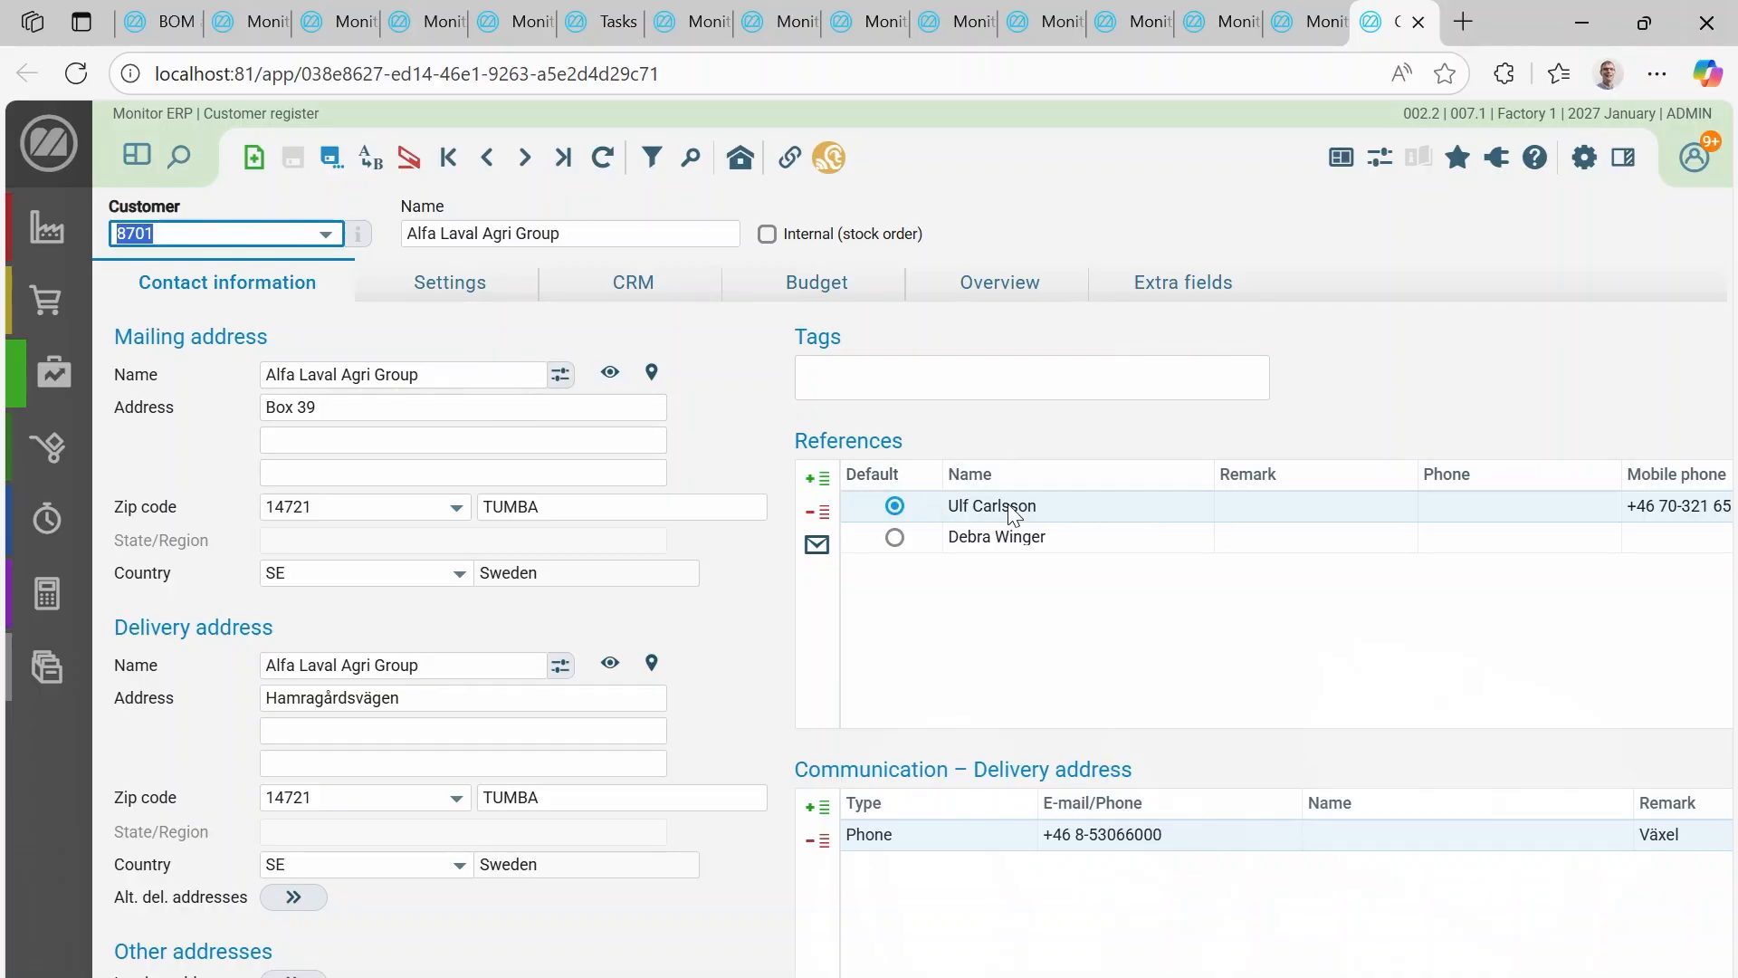
{"action": "left_click", "coordinate": [887, 688]}
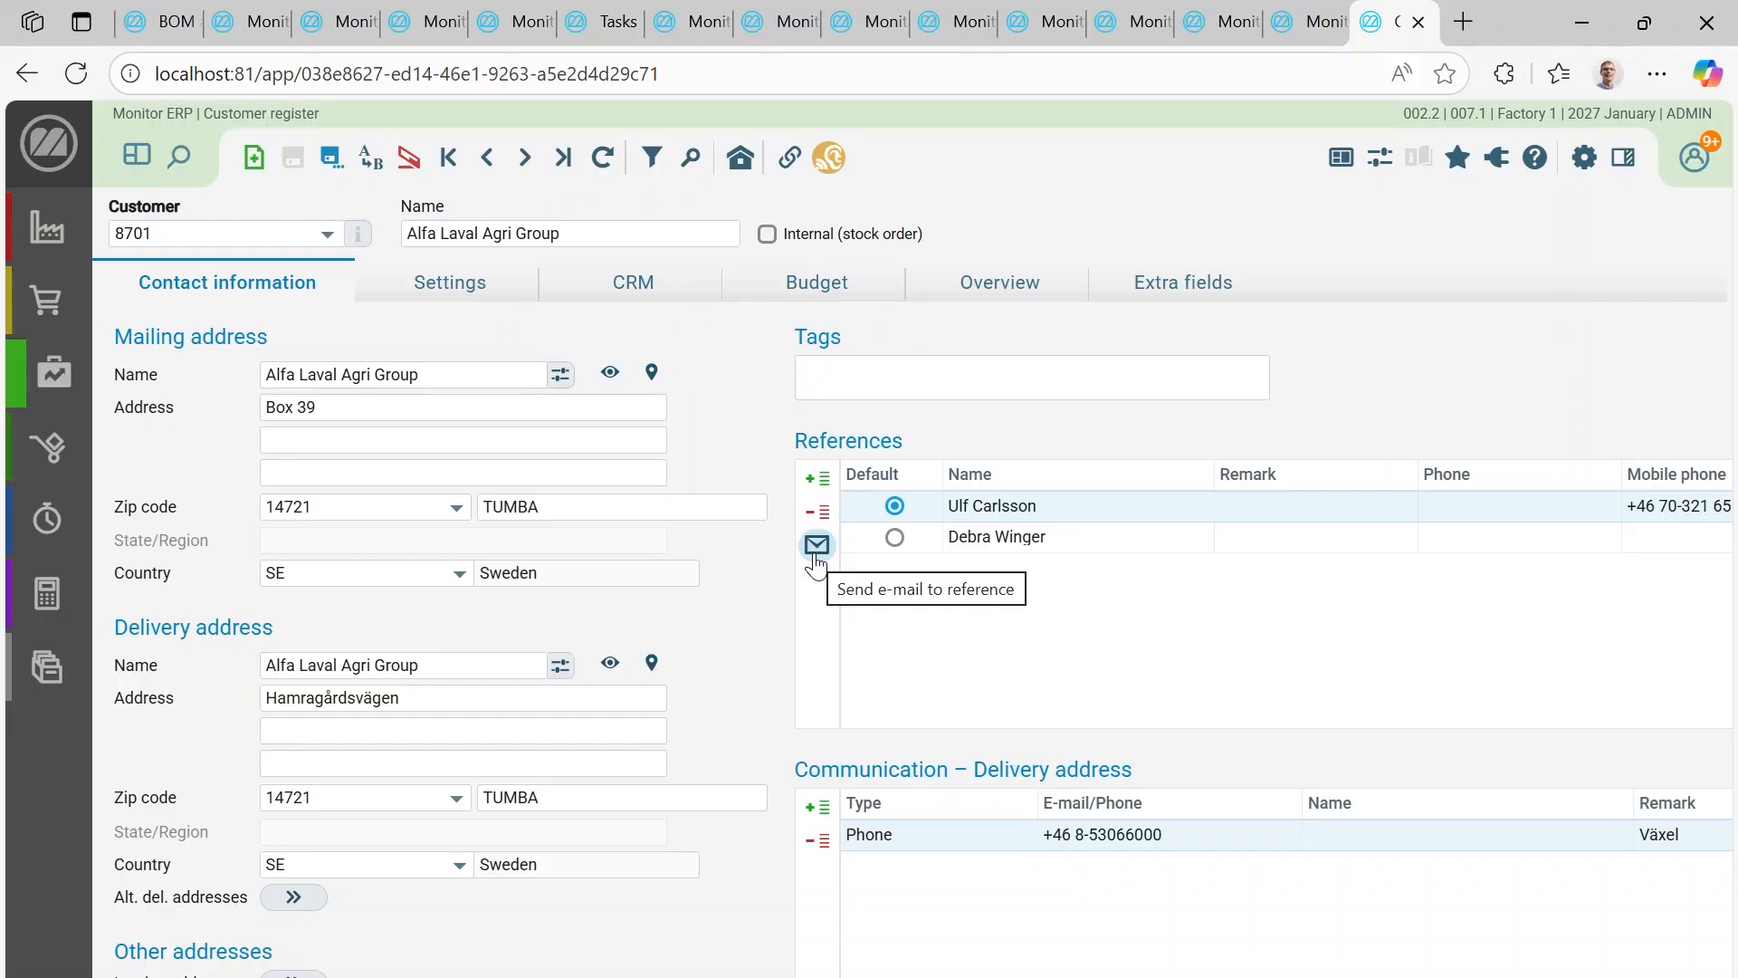
Step: View the logged e-mail "RE: BOMs etc" in the customer's CRM data and show the procedures linked to the customer record
{"action": "left_click", "coordinate": [647, 300]}
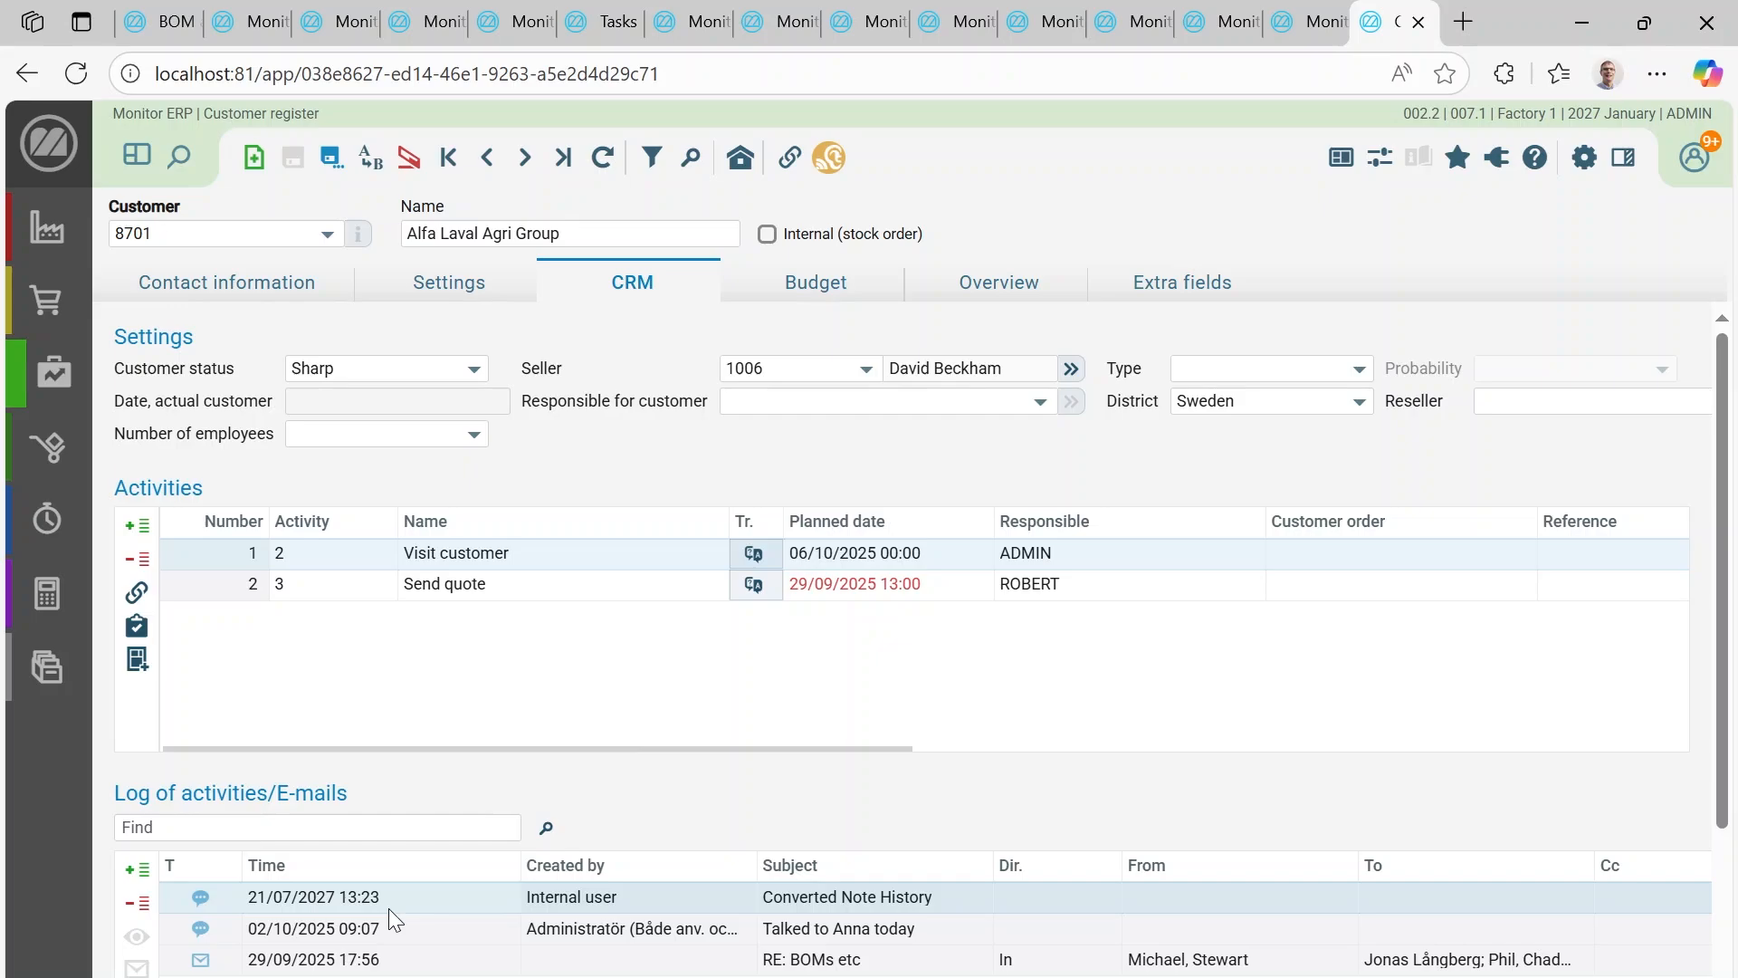
{"action": "left_click", "coordinate": [316, 959]}
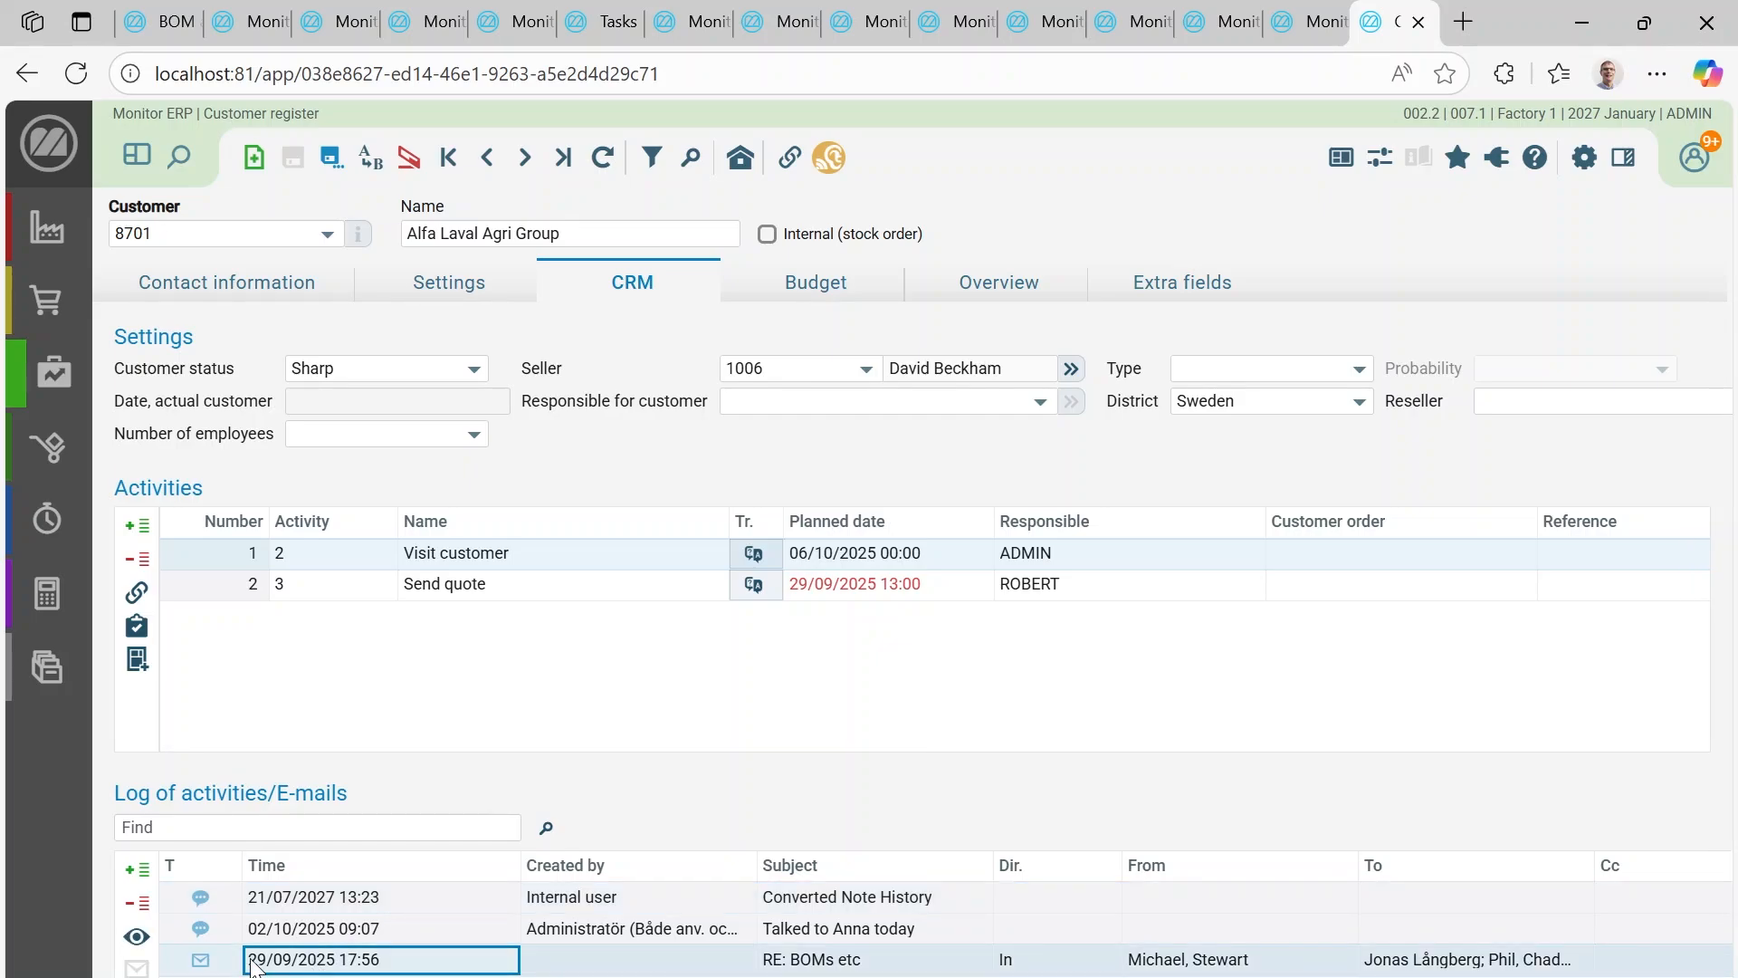
{"action": "left_click", "coordinate": [138, 938]}
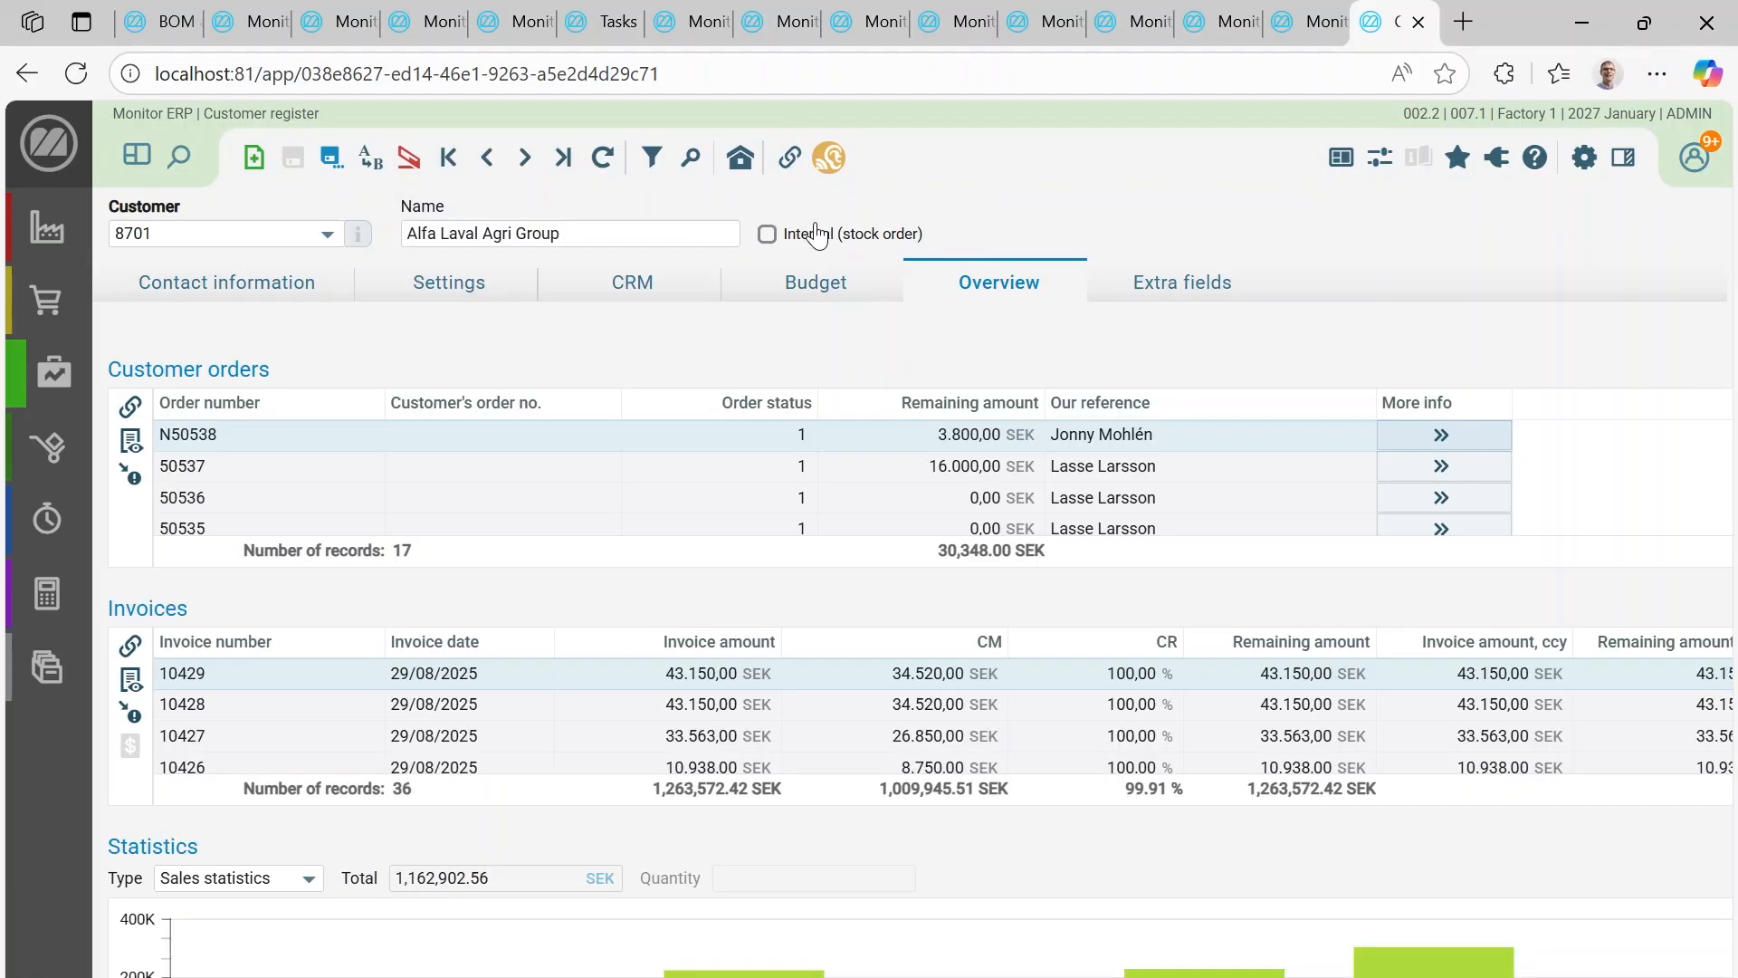
{"action": "left_click", "coordinate": [795, 168]}
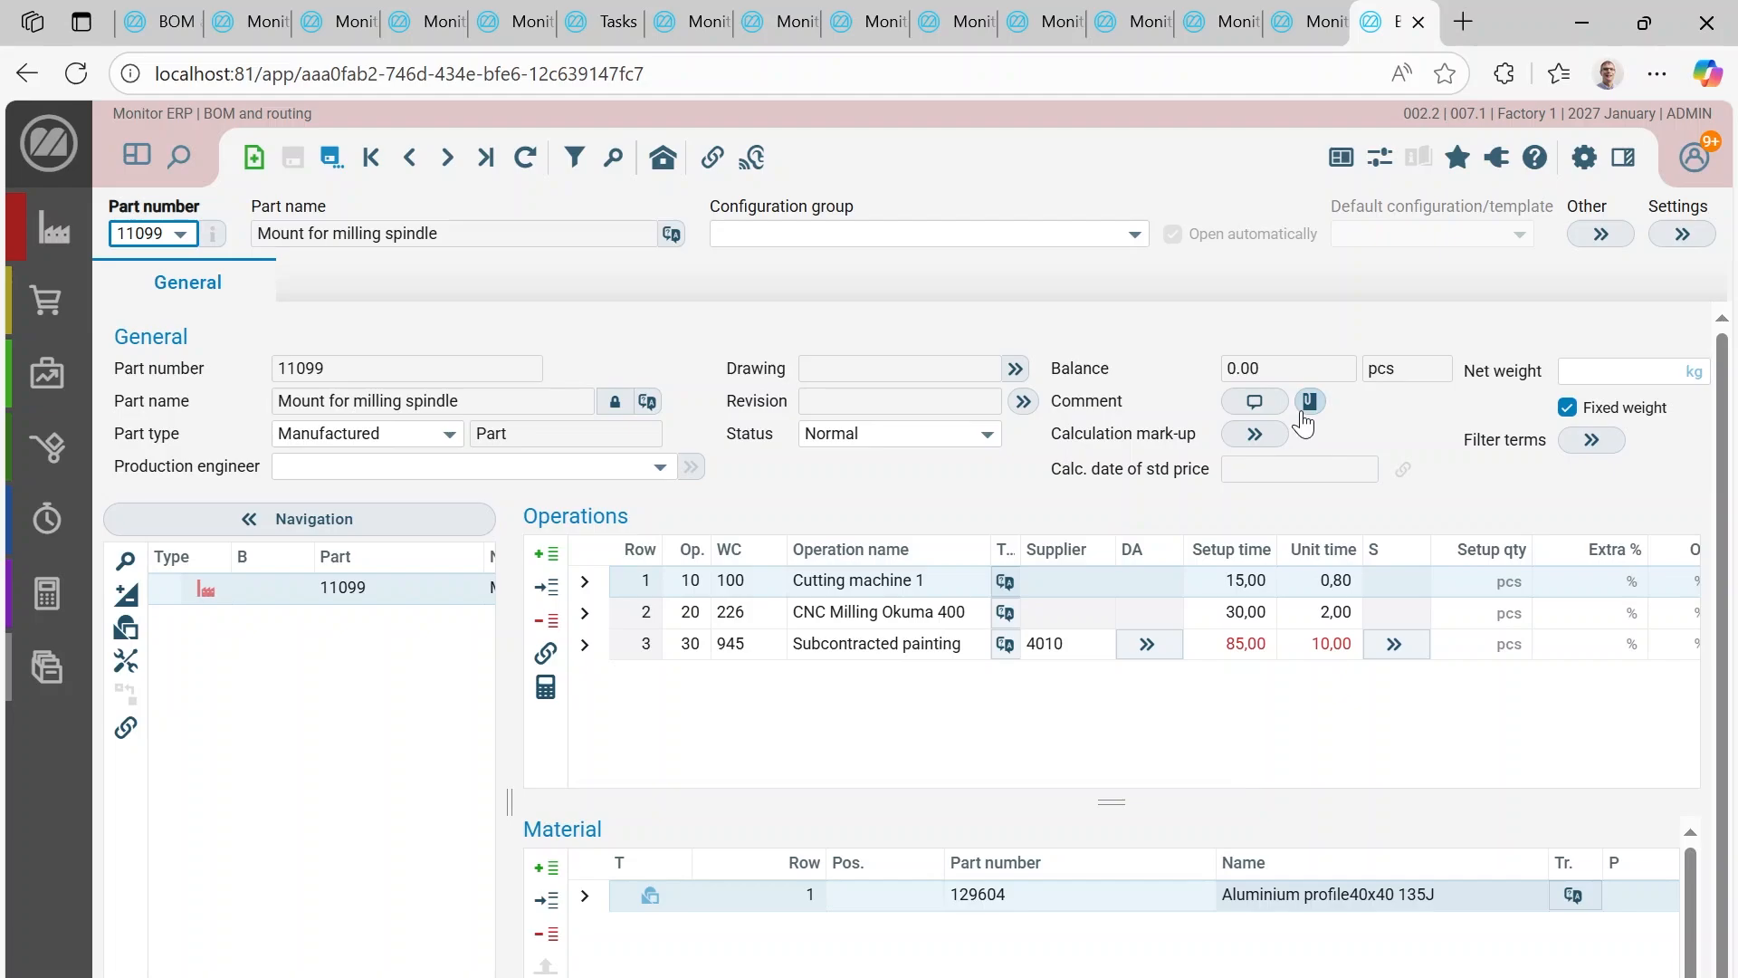
Step: View the drawing file linked to part 11099 and open the note attached to its Cutting machine 1 operation
{"action": "left_click", "coordinate": [1310, 403]}
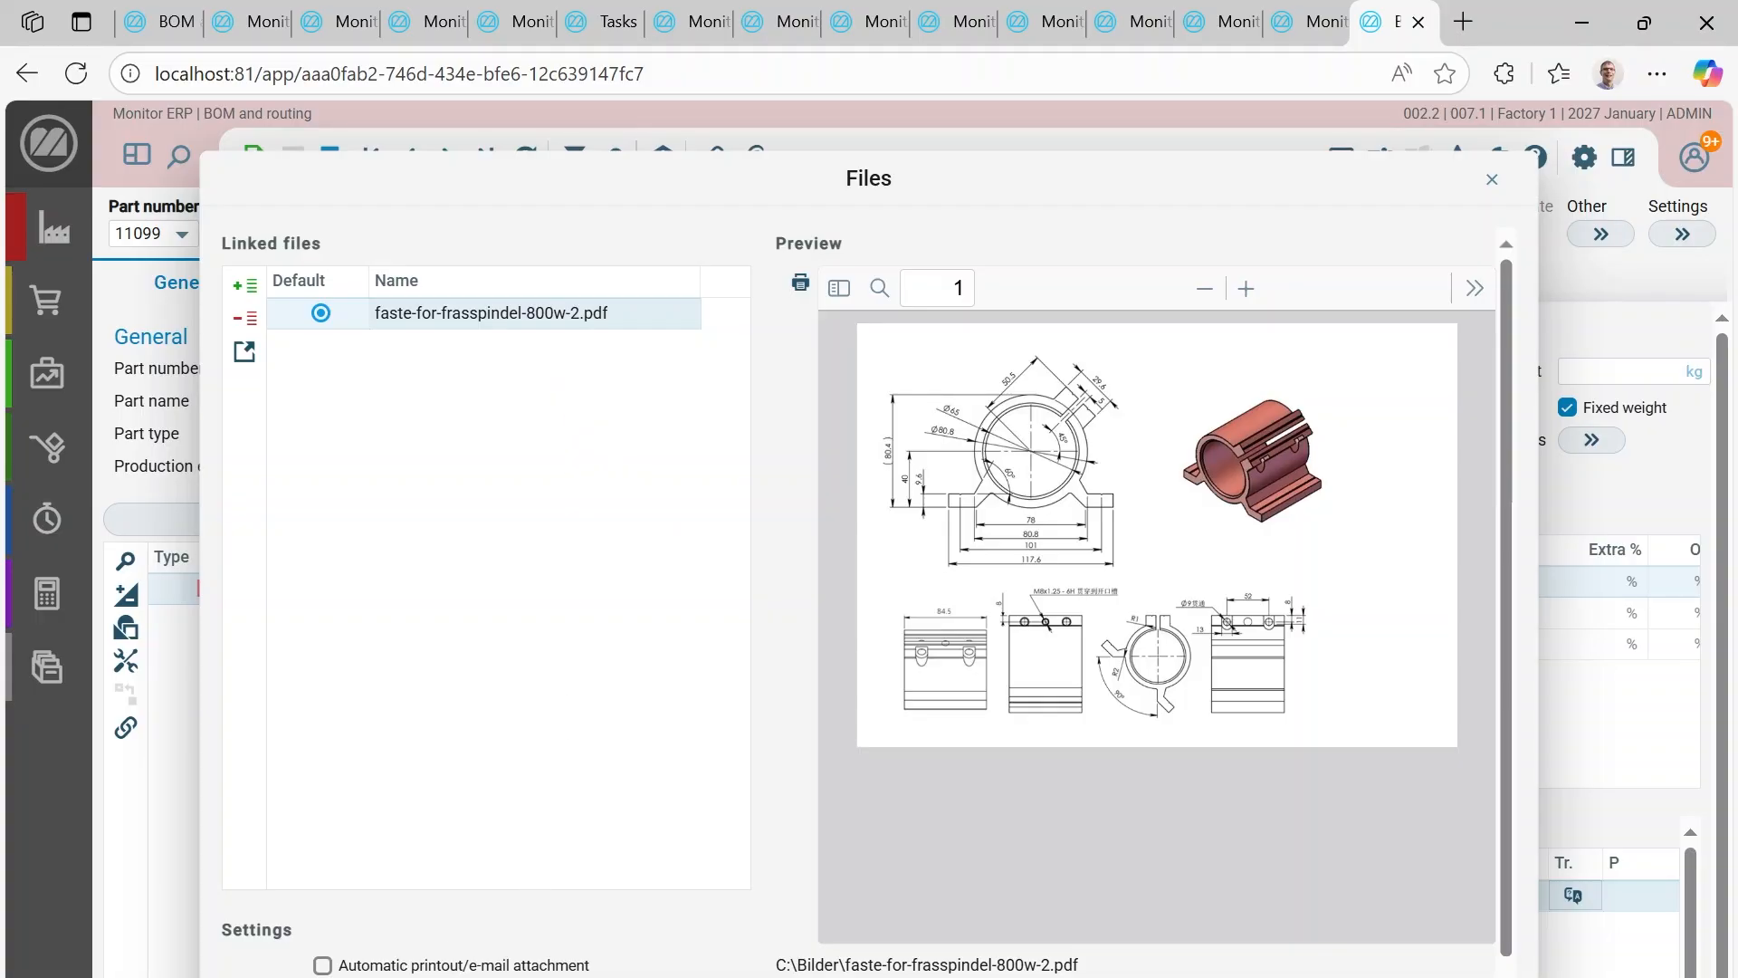
{"action": "key", "text": "Escape"}
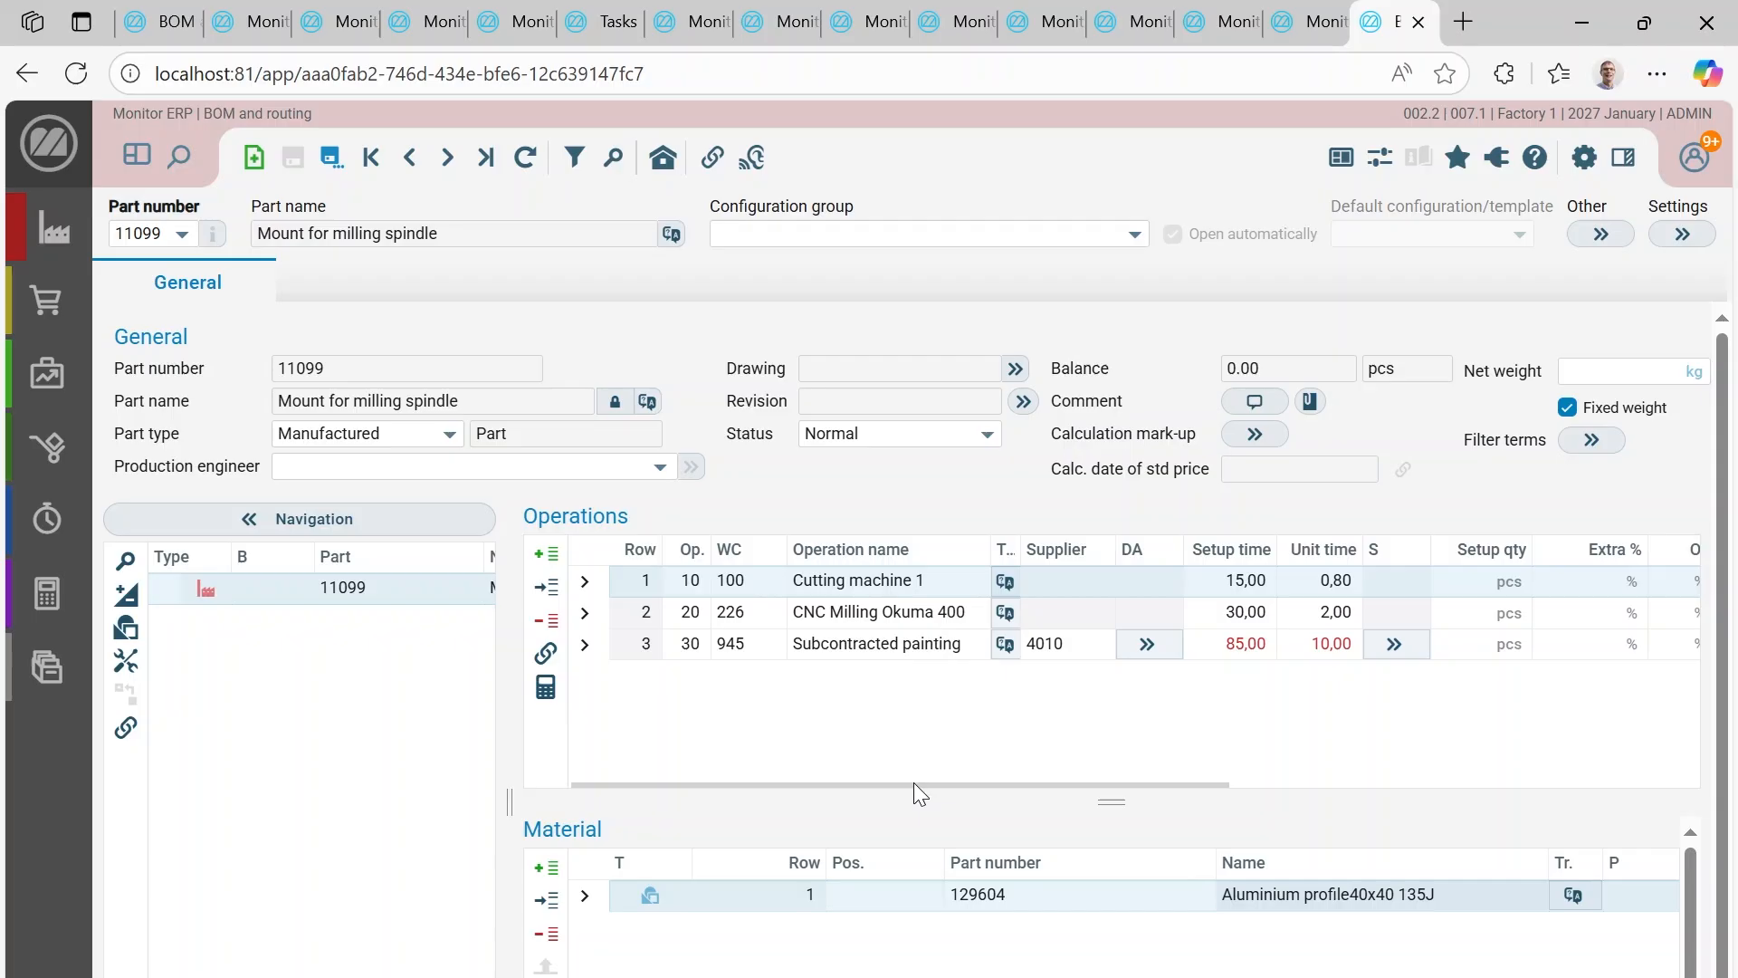
{"action": "left_click_drag", "start_coordinate": [914, 783], "coordinate": [1353, 799]}
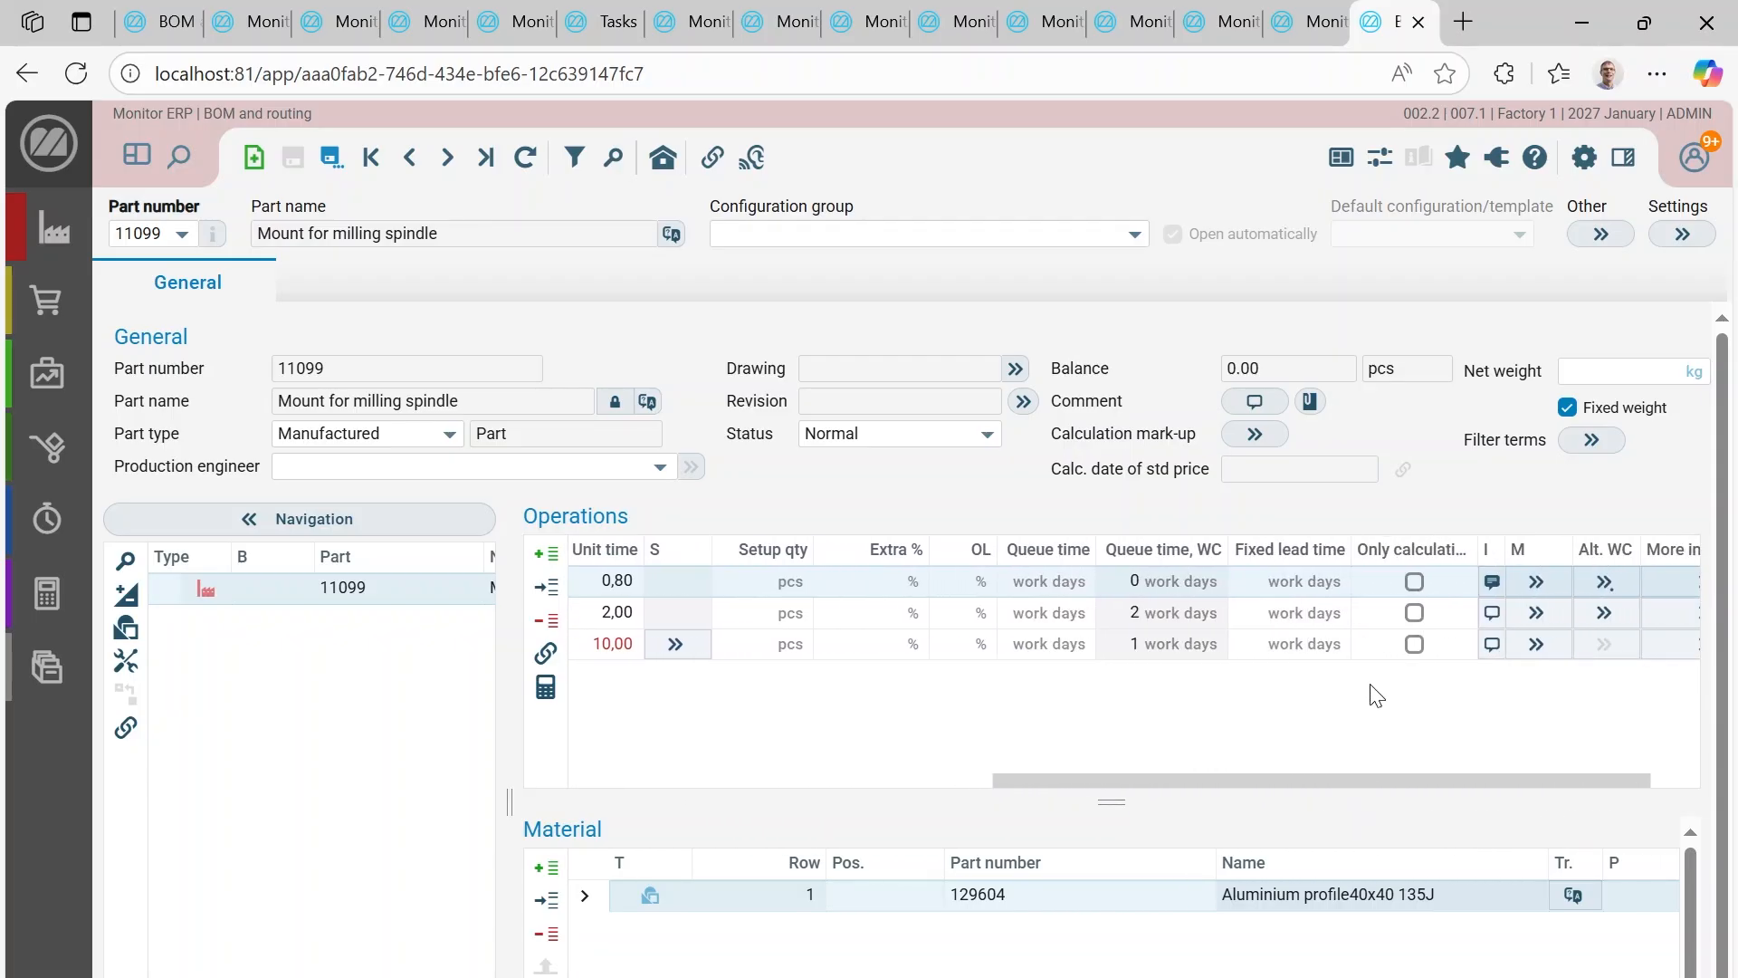
{"action": "left_click", "coordinate": [1492, 587]}
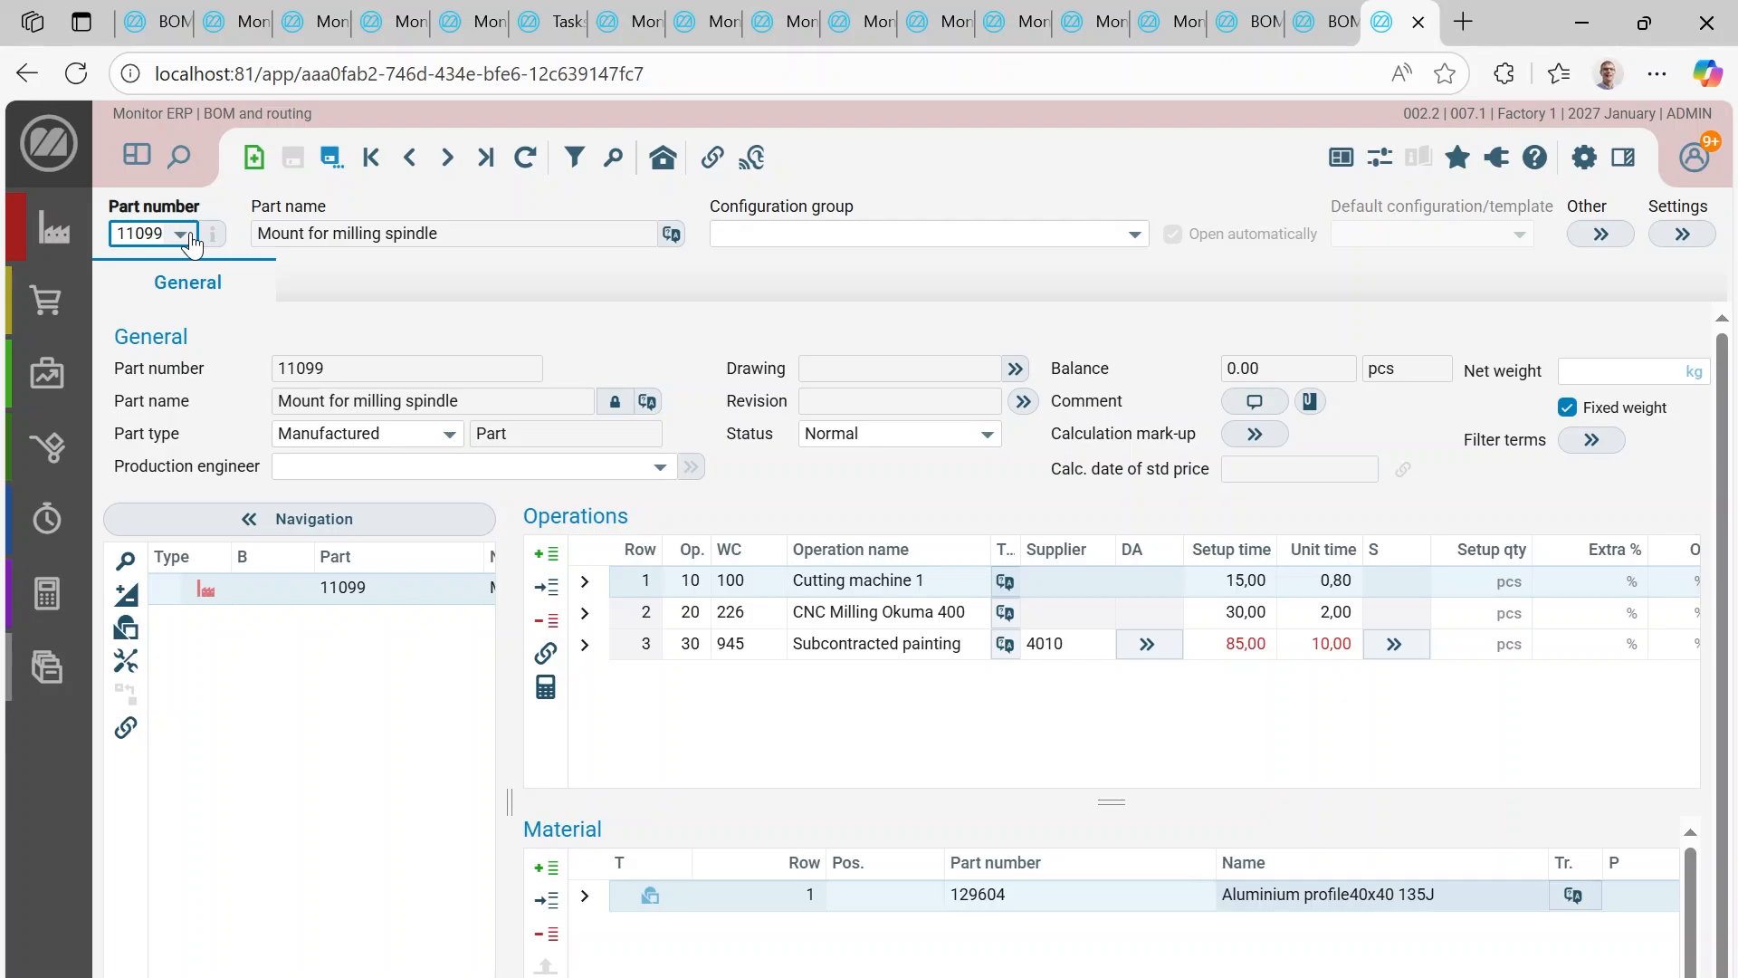
Step: Load part 98944, Frame straightener, in BOM and routing
{"action": "key", "text": "BackSpace"}
{"action": "key", "text": "BackSpace"}
{"action": "key", "text": "BackSpace"}
{"action": "key", "text": "BackSpace"}
{"action": "key", "text": "BackSpace"}
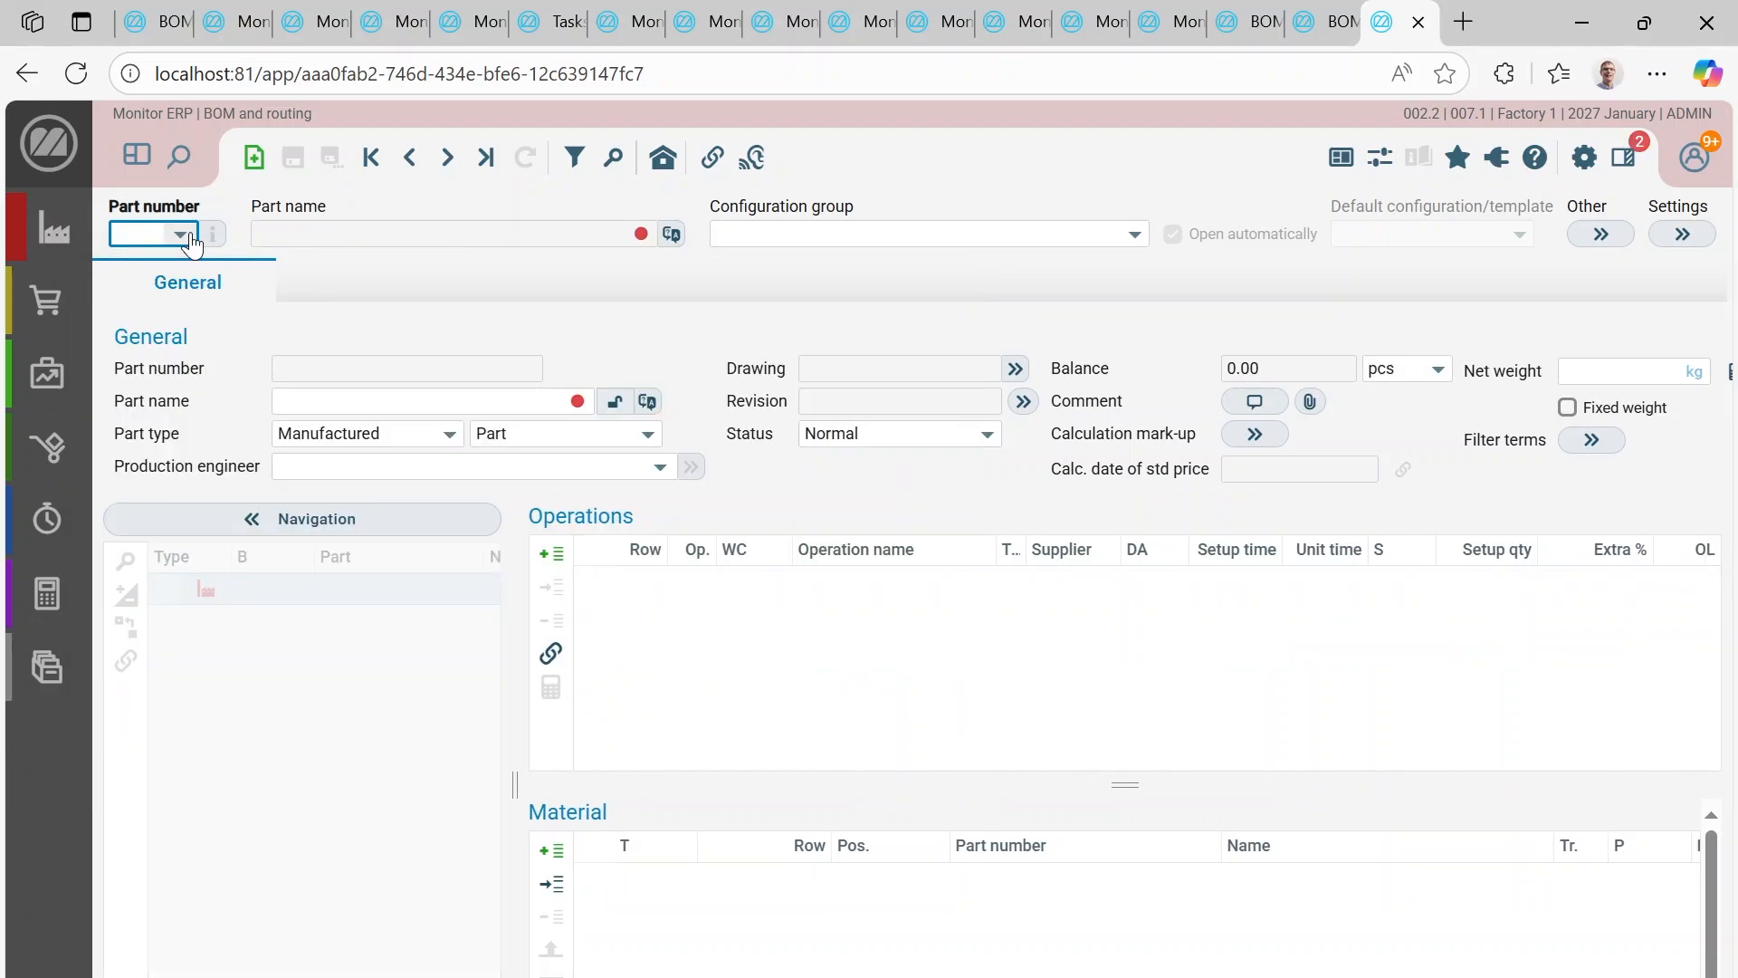
{"action": "type", "text": "98944"}
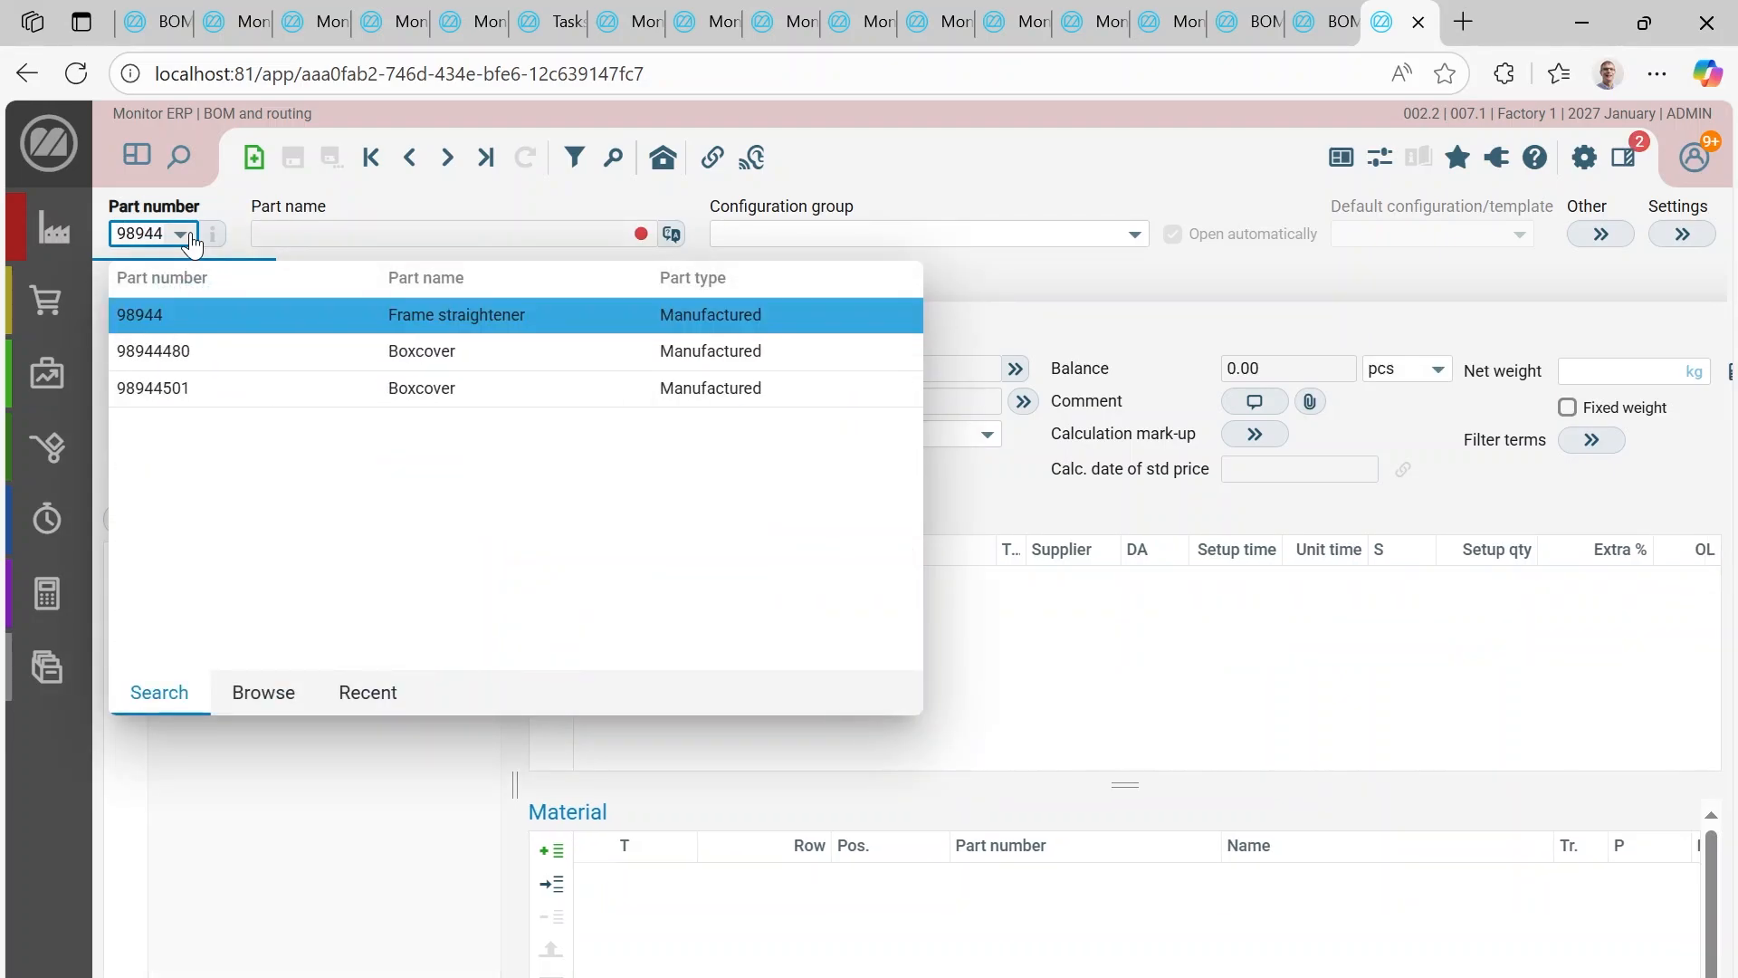
{"action": "key", "text": "Return"}
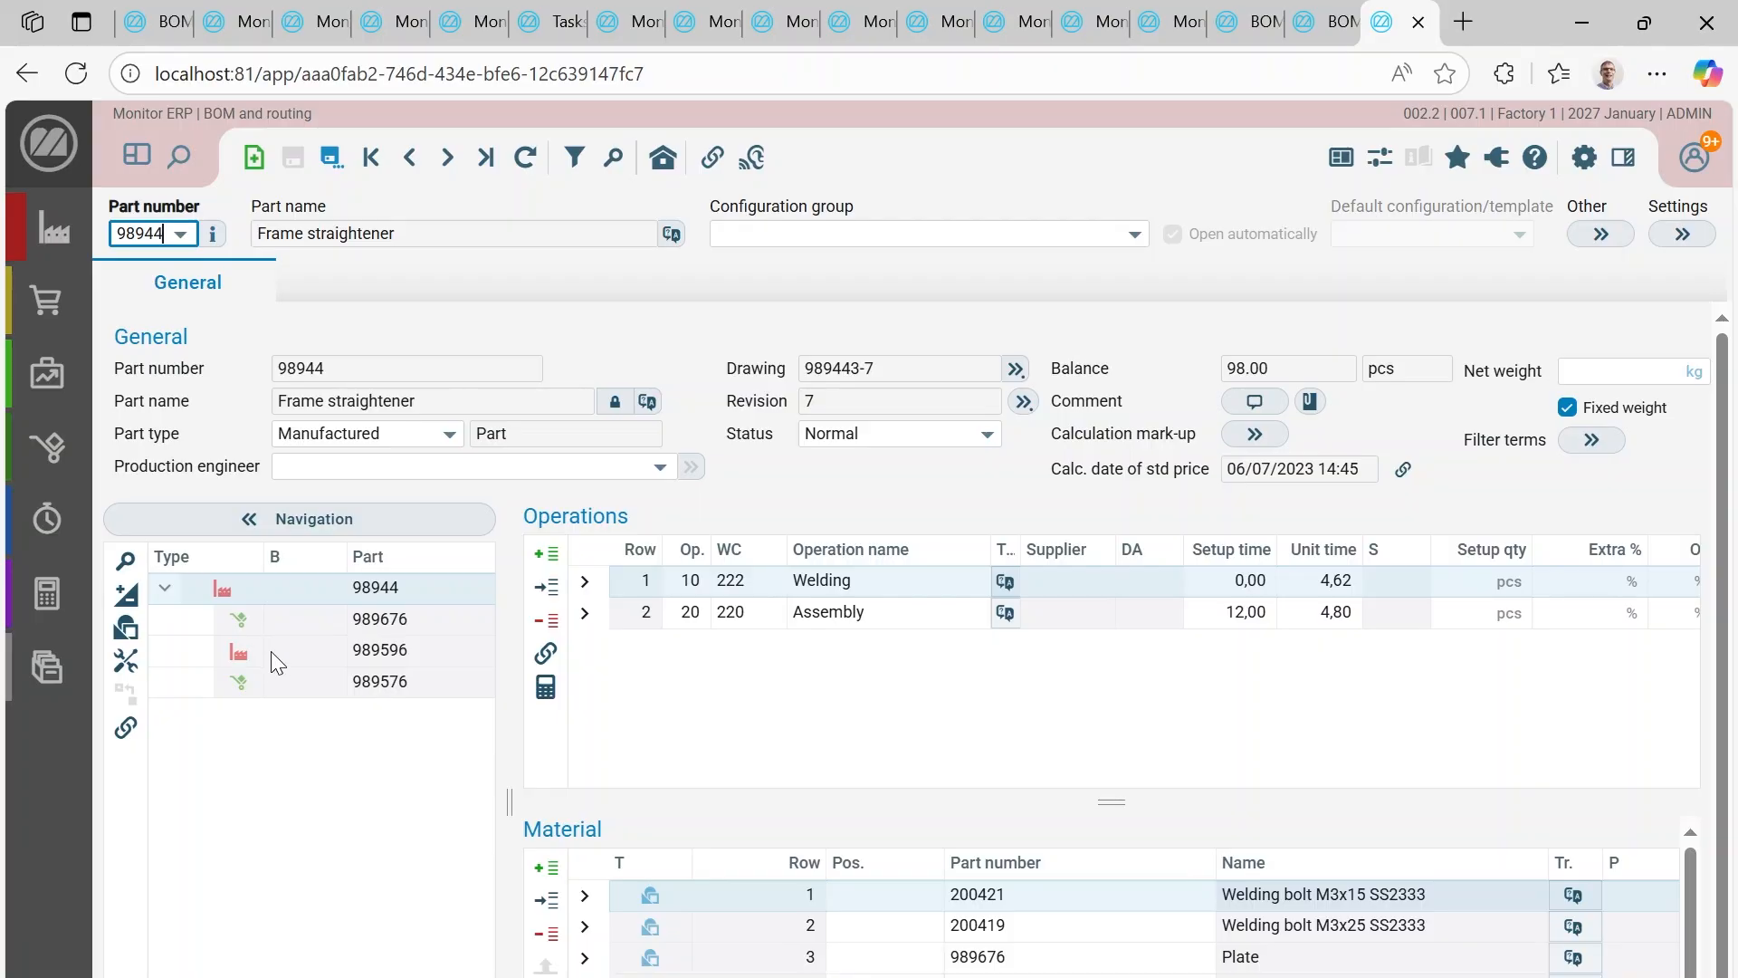
Step: Show the operations and material of sub-part 989596 and open the linked level list
{"action": "left_click", "coordinate": [320, 669]}
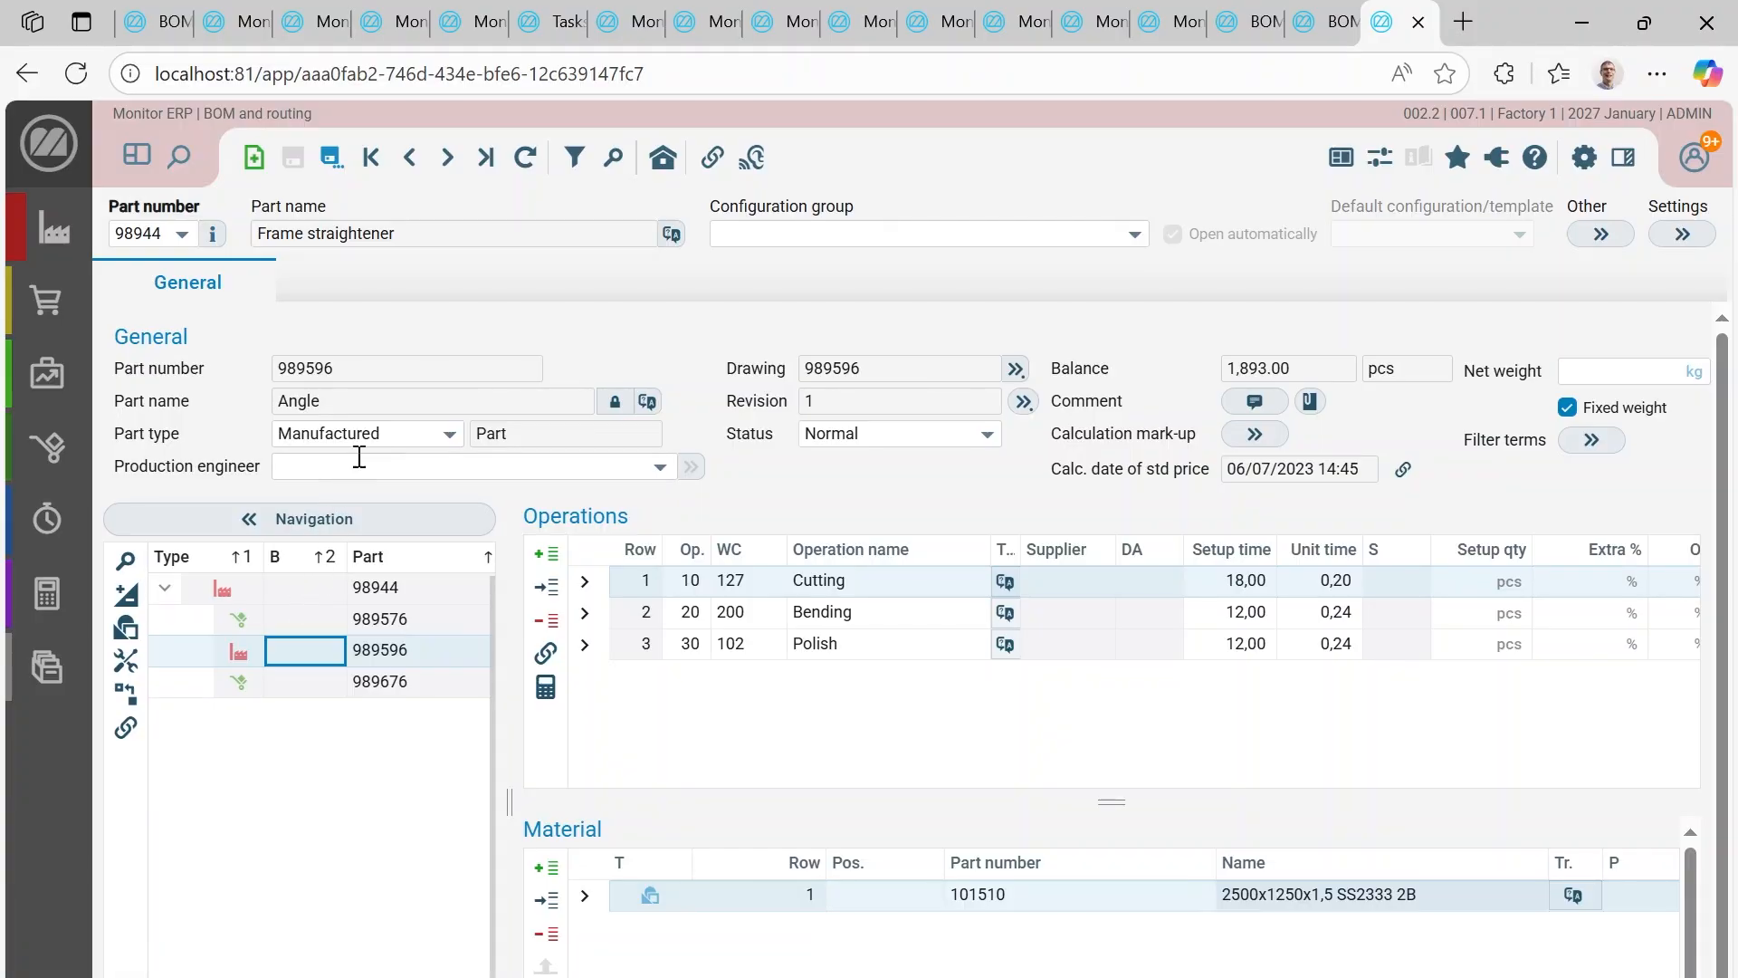
{"action": "left_click", "coordinate": [714, 159]}
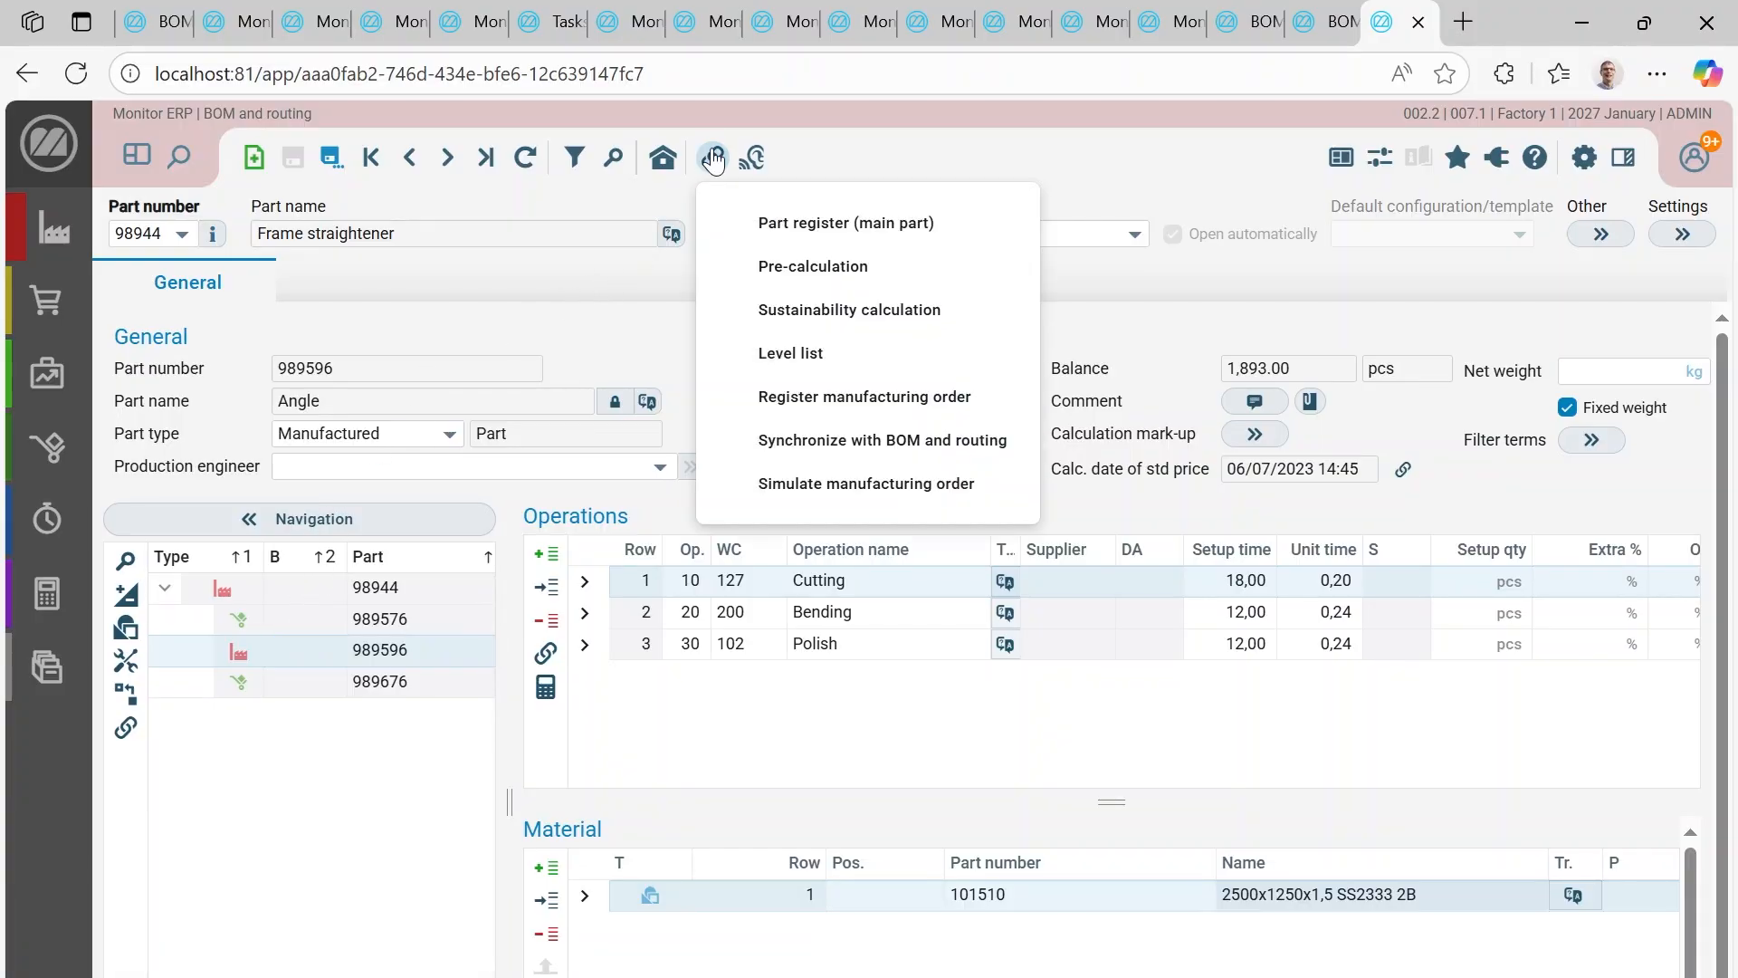
{"action": "left_click", "coordinate": [792, 361]}
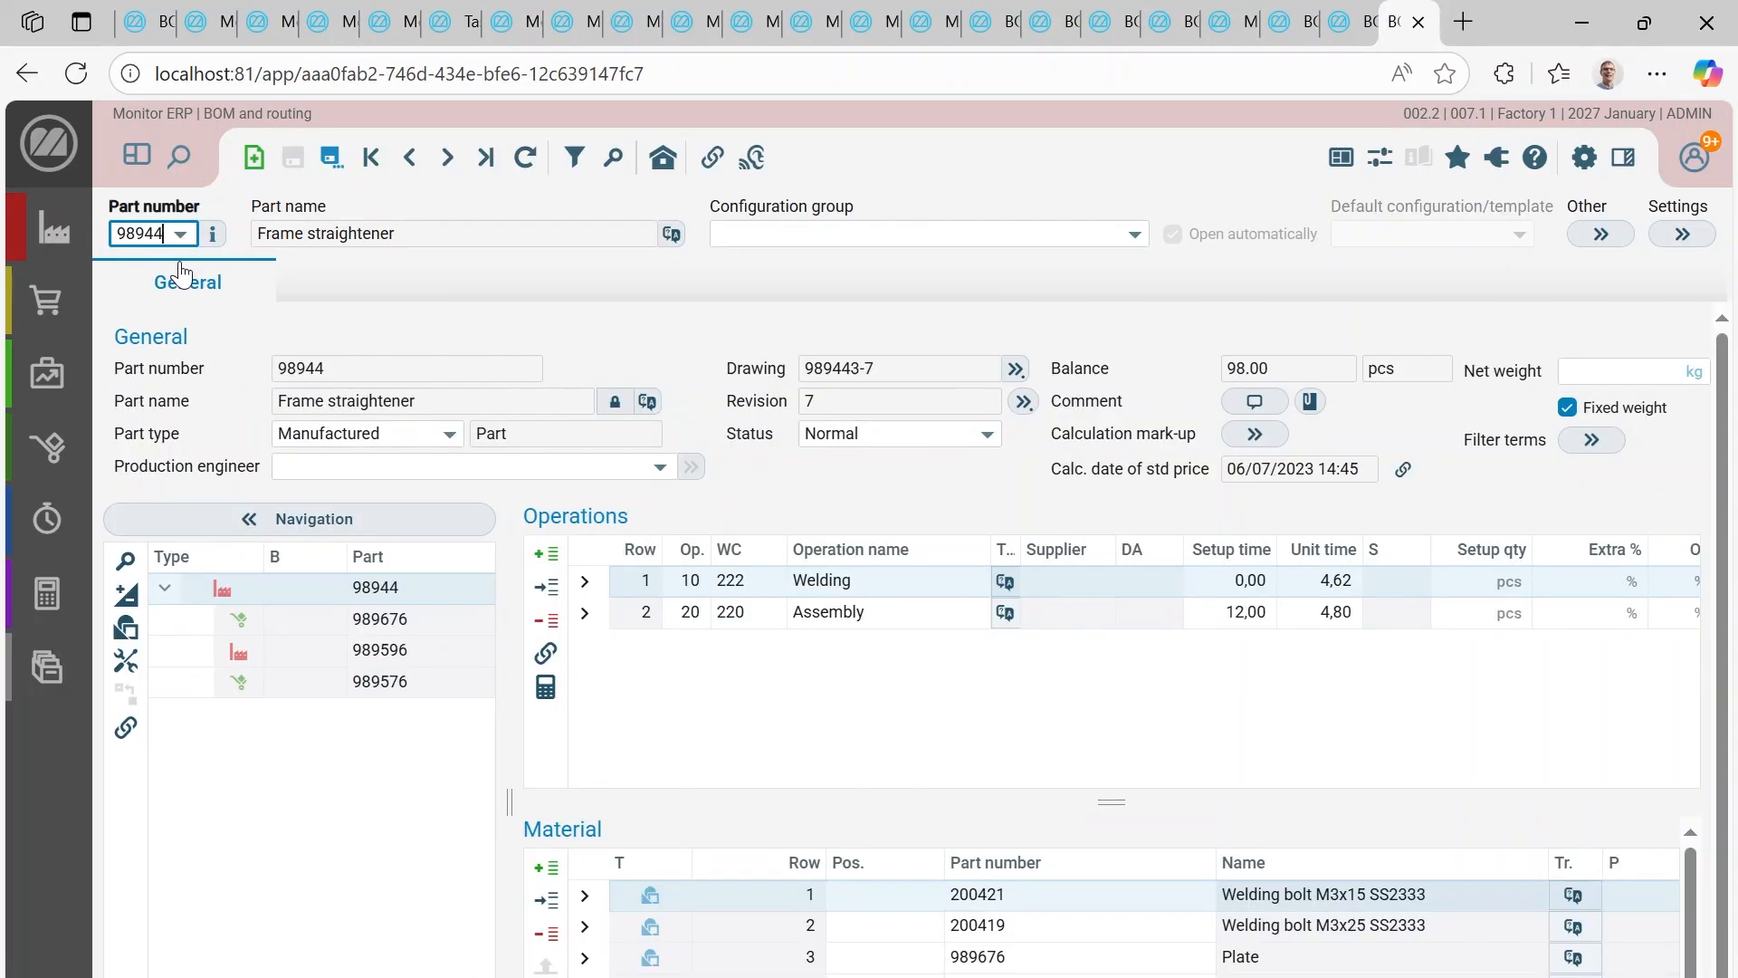
Step: Load part 11099, Mount for milling spindle, in BOM and routing
{"action": "key", "text": "BackSpace"}
{"action": "key", "text": "BackSpace"}
{"action": "key", "text": "BackSpace"}
{"action": "key", "text": "BackSpace"}
{"action": "type", "text": "11099"}
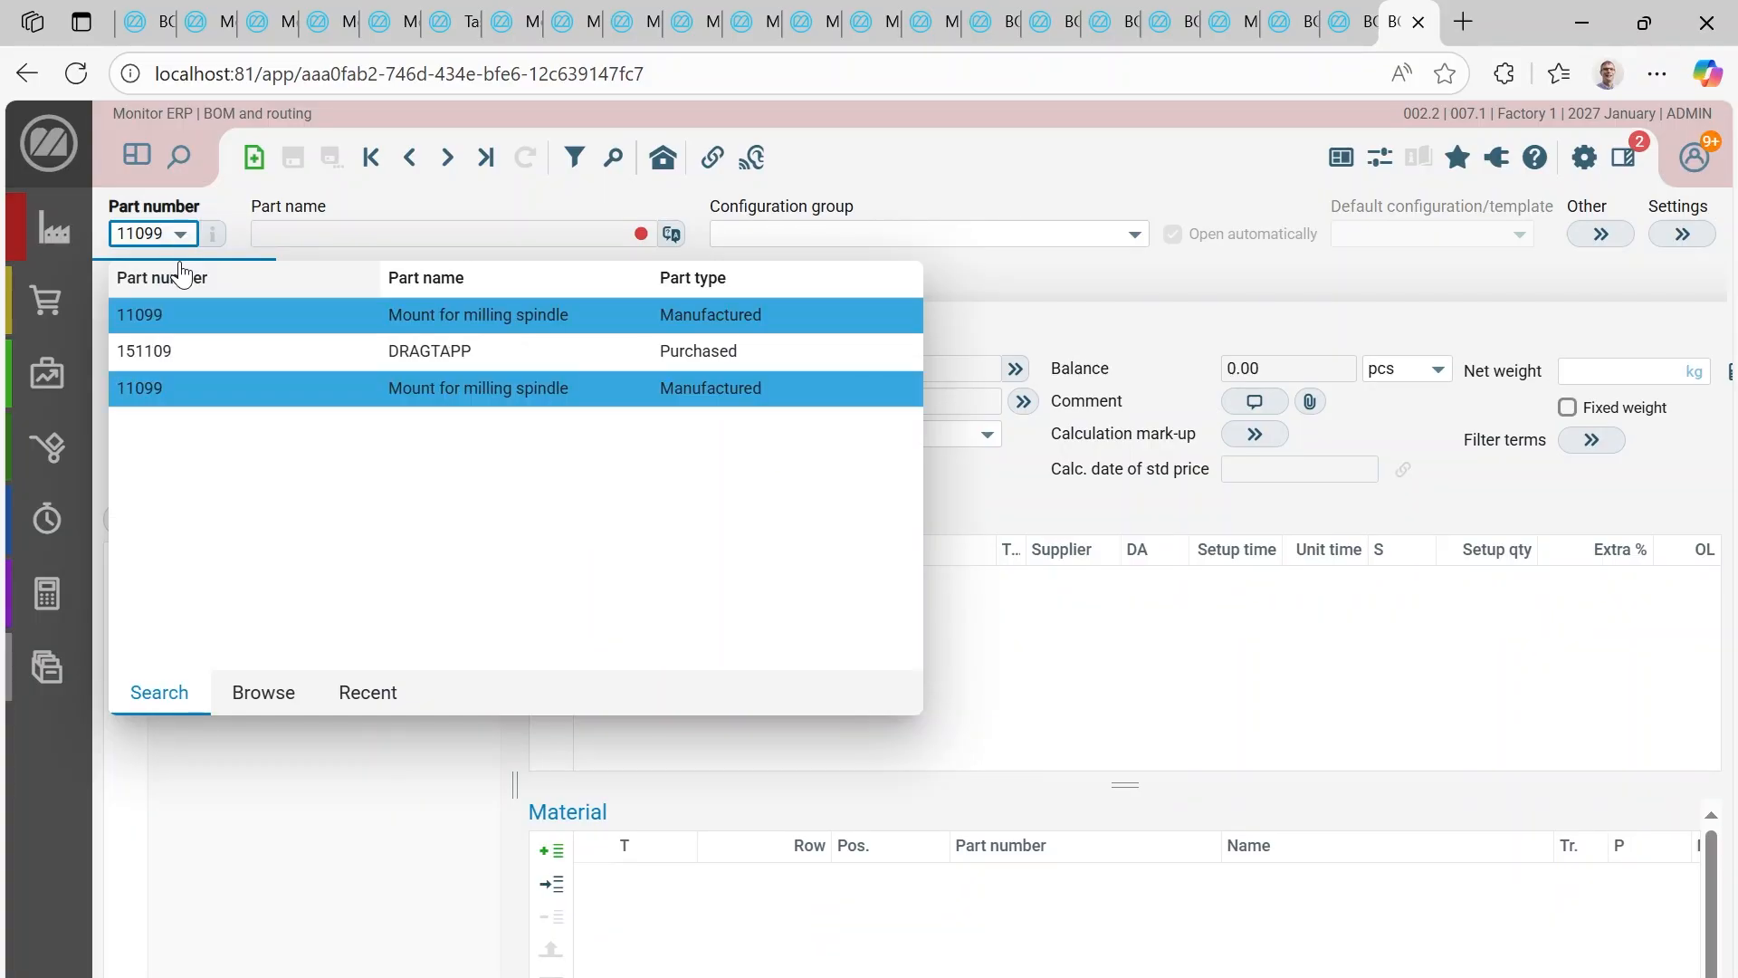
{"action": "key", "text": "Return"}
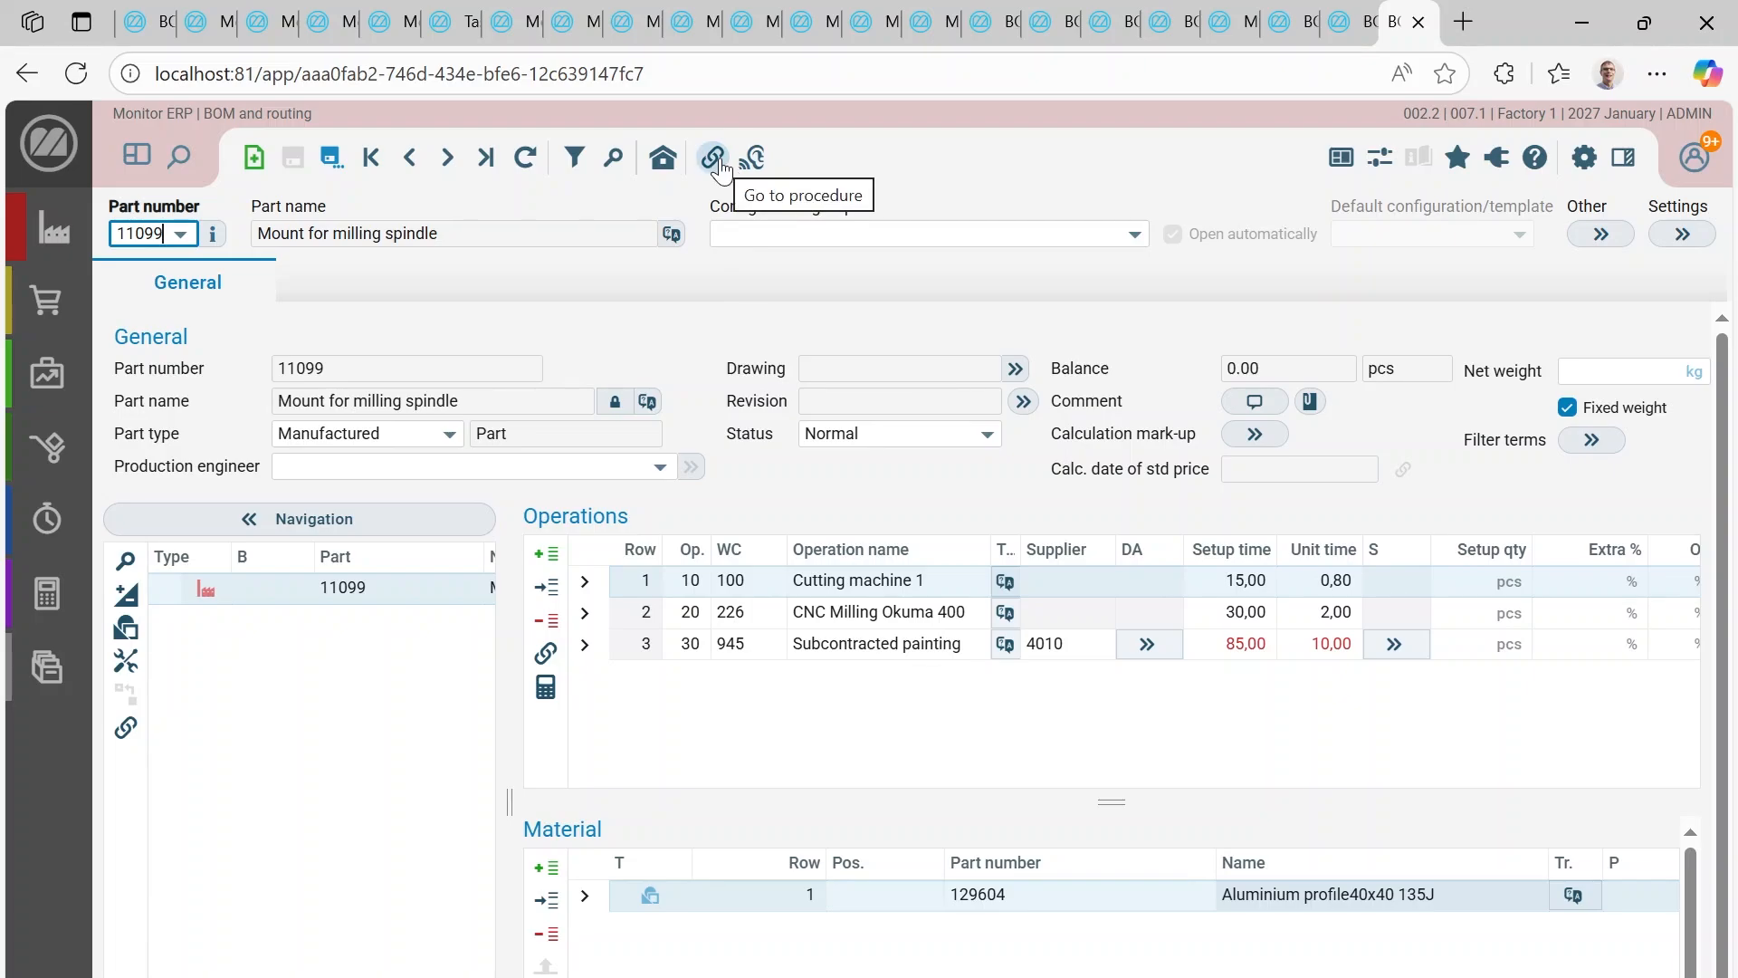
Step: Open the linked pre-calculation for part 11099 and run it for a quantity of 50 pcs
{"action": "left_click", "coordinate": [720, 165]}
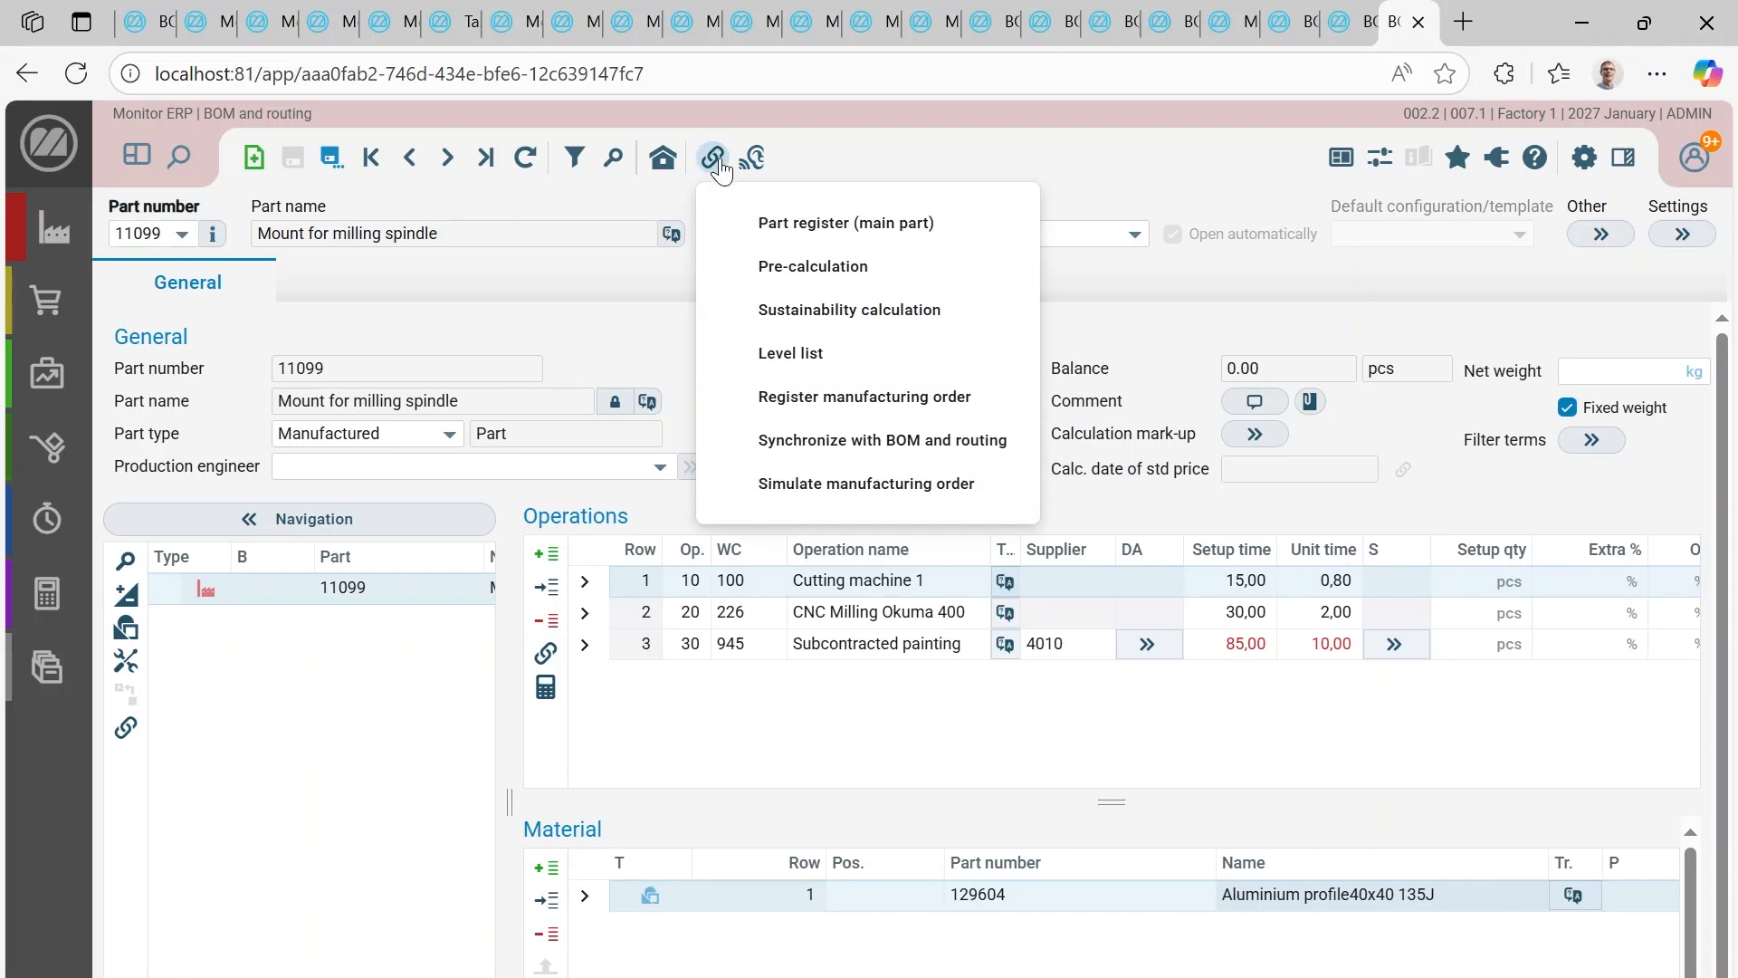
{"action": "left_click", "coordinate": [784, 266]}
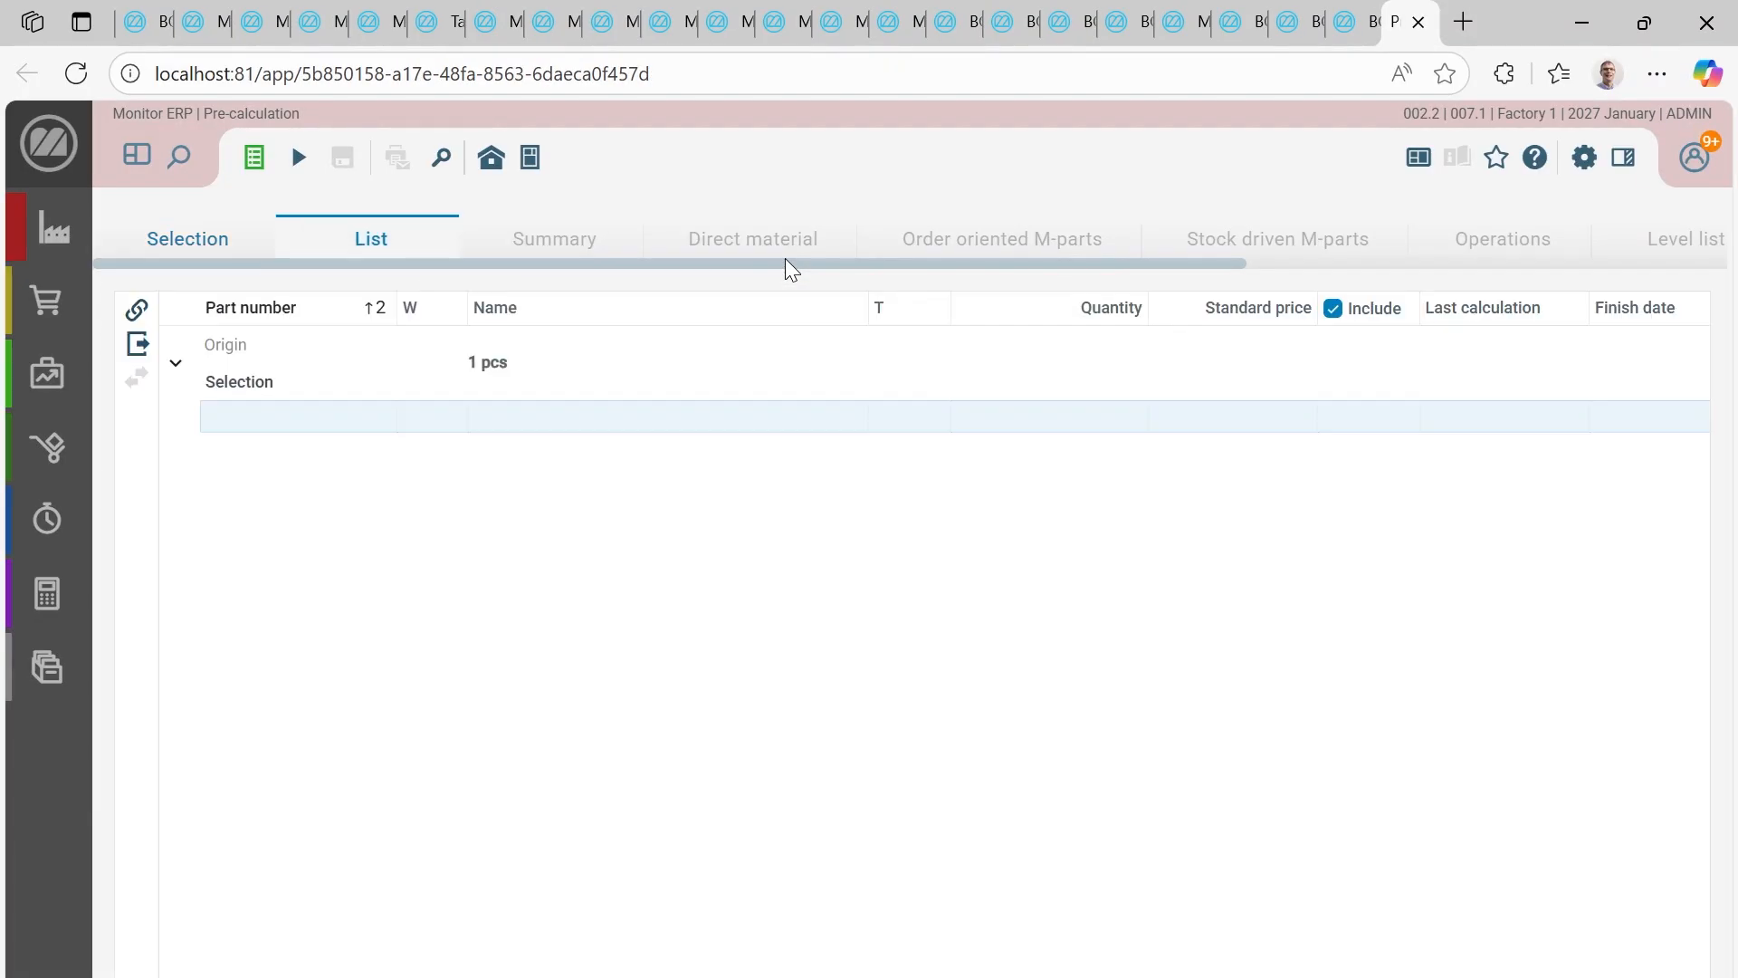
{"action": "left_click", "coordinate": [1041, 424]}
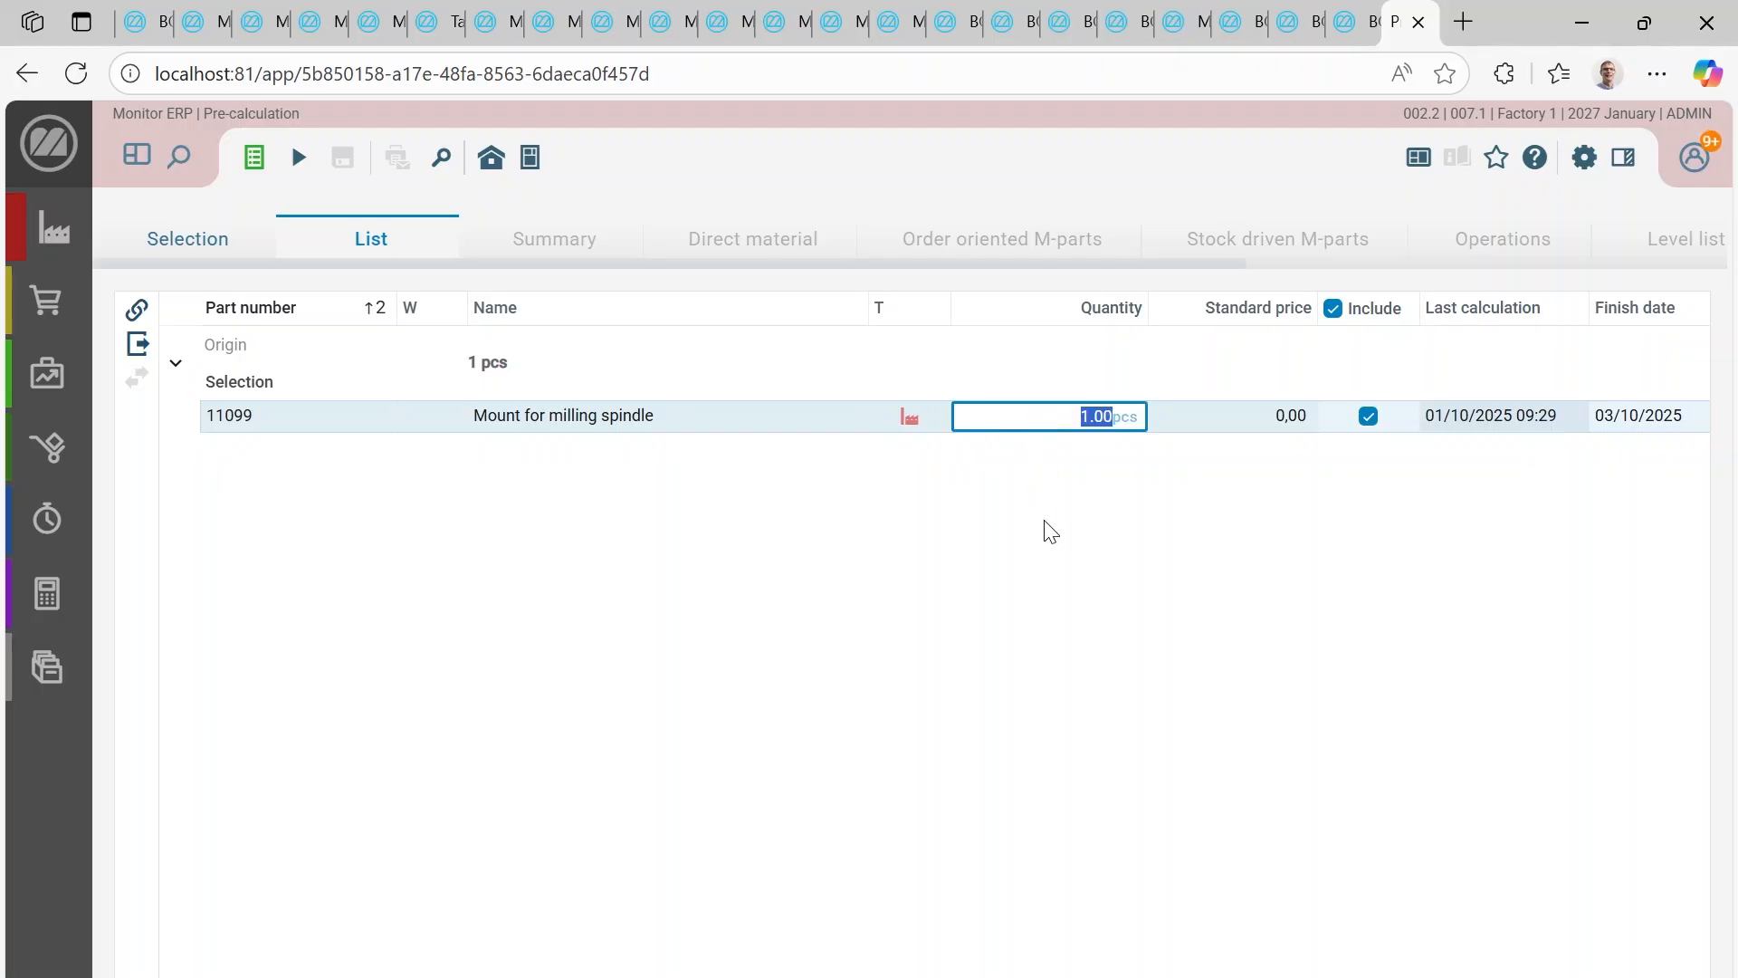
{"action": "type", "text": "50"}
{"action": "key", "text": "Tab"}
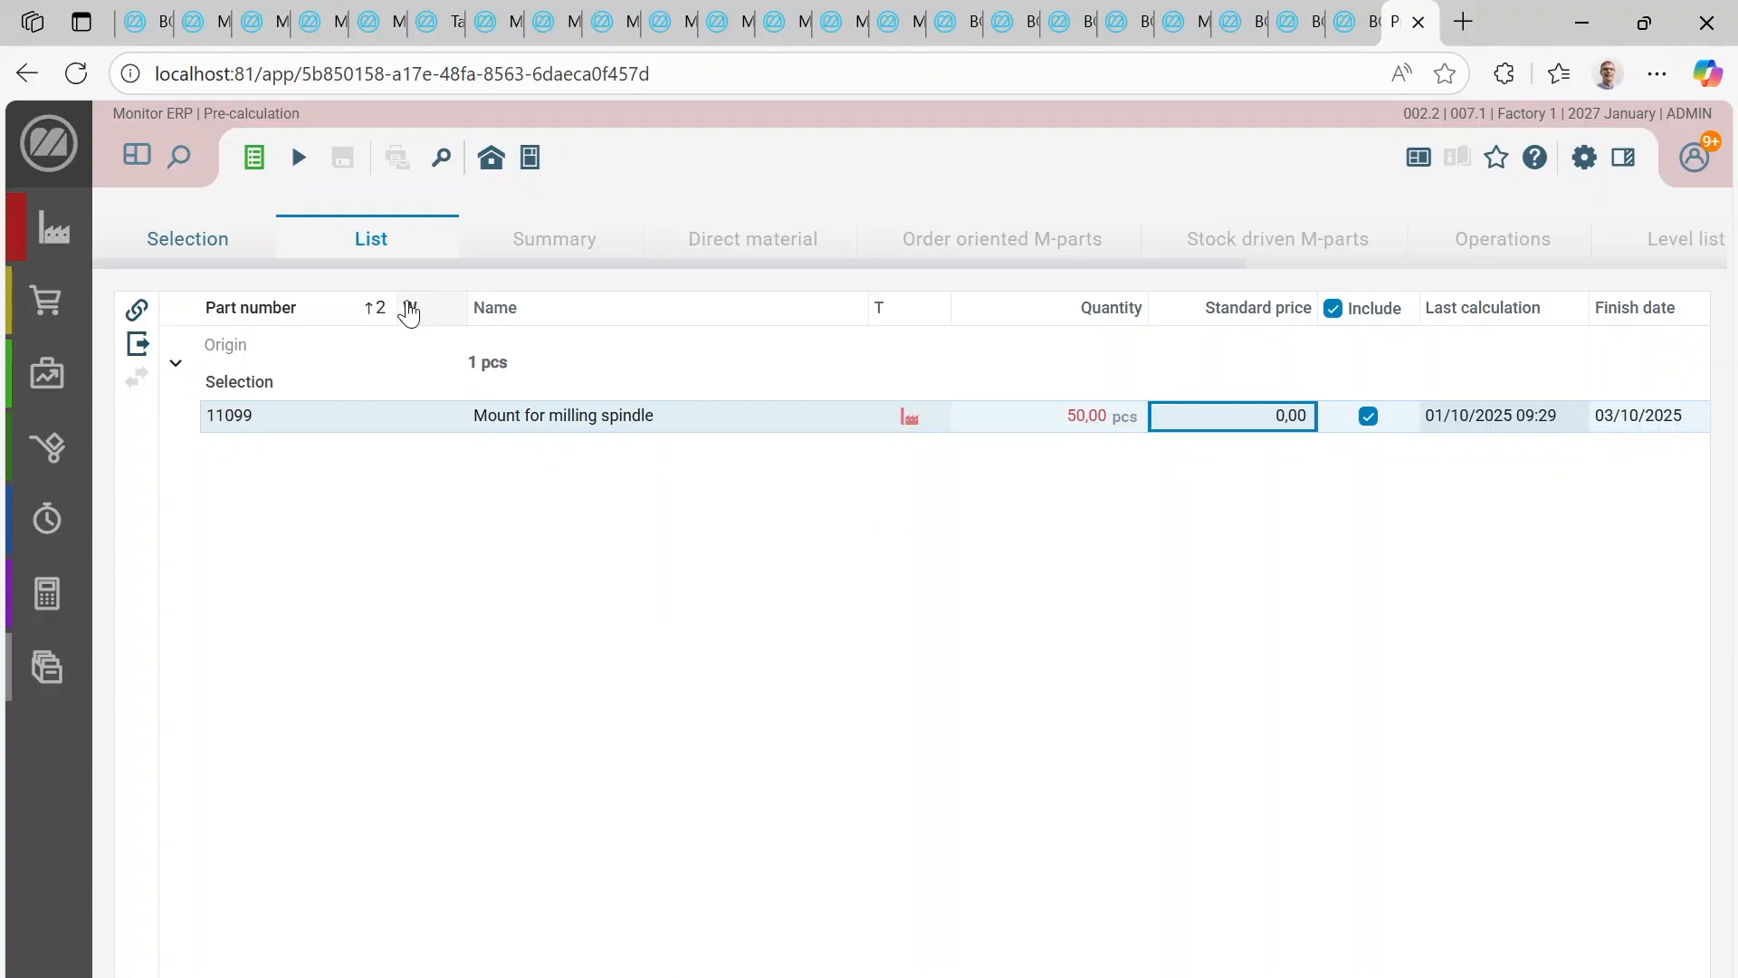
{"action": "left_click", "coordinate": [296, 159]}
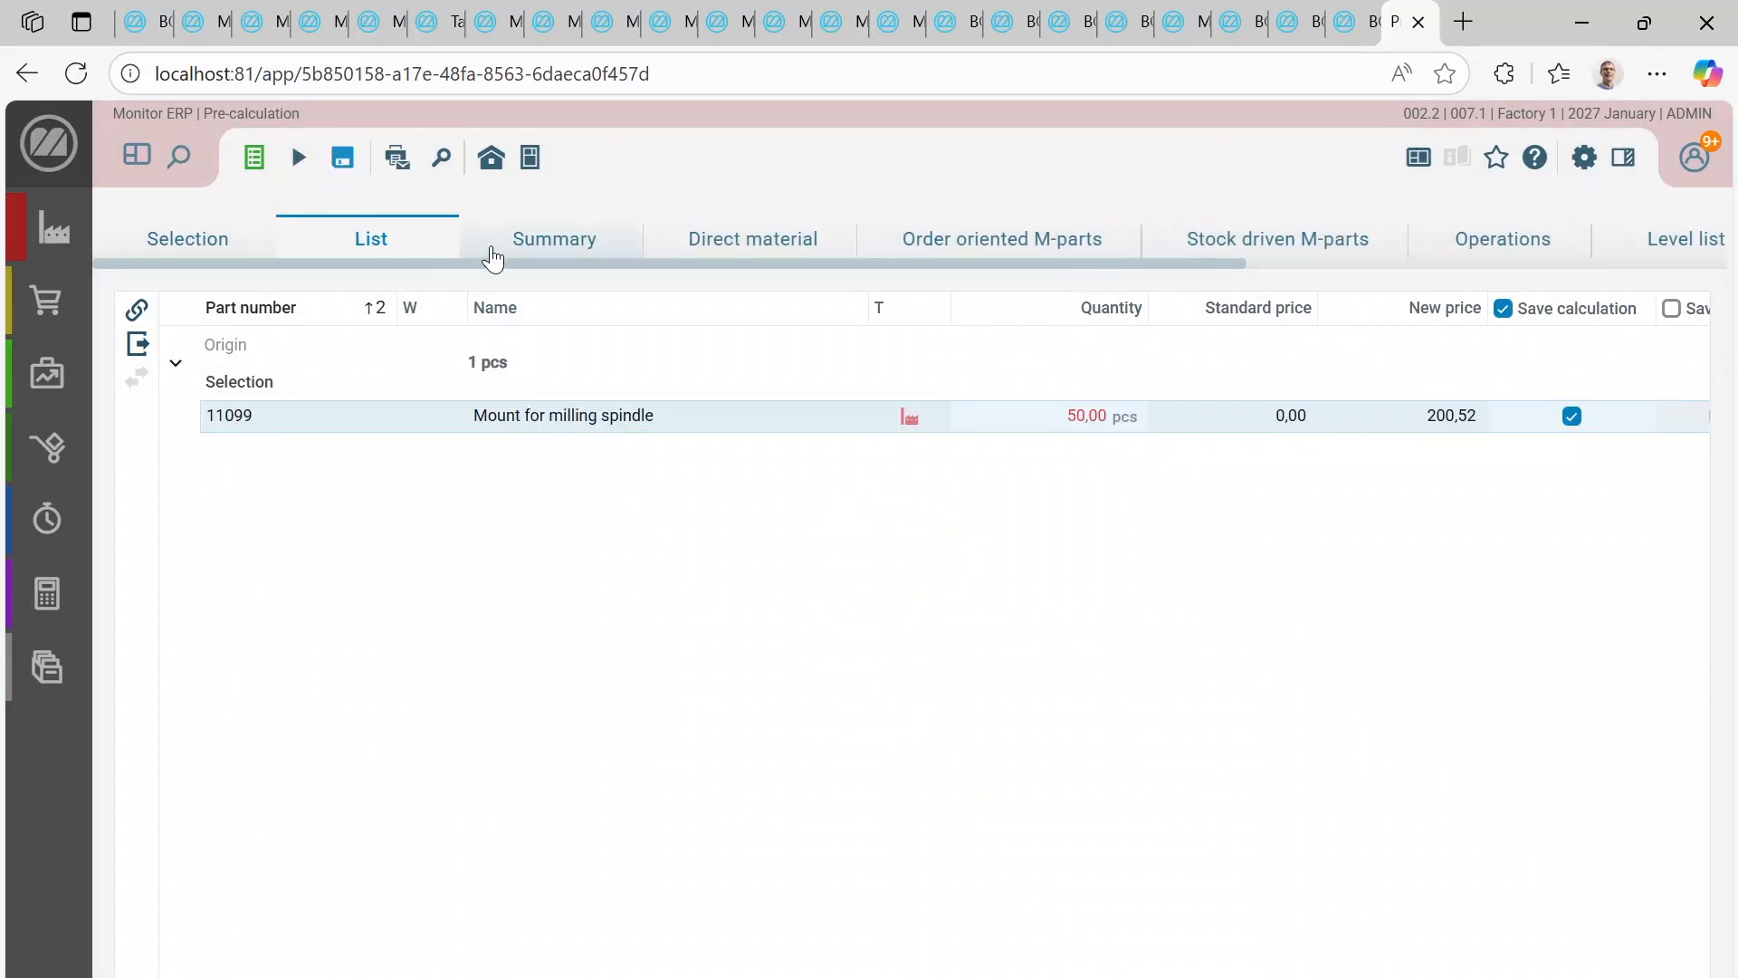
Step: Review the pre-calculation summary of part 11099, from material, subcontract and processing costs down to the totals
{"action": "left_click", "coordinate": [540, 247]}
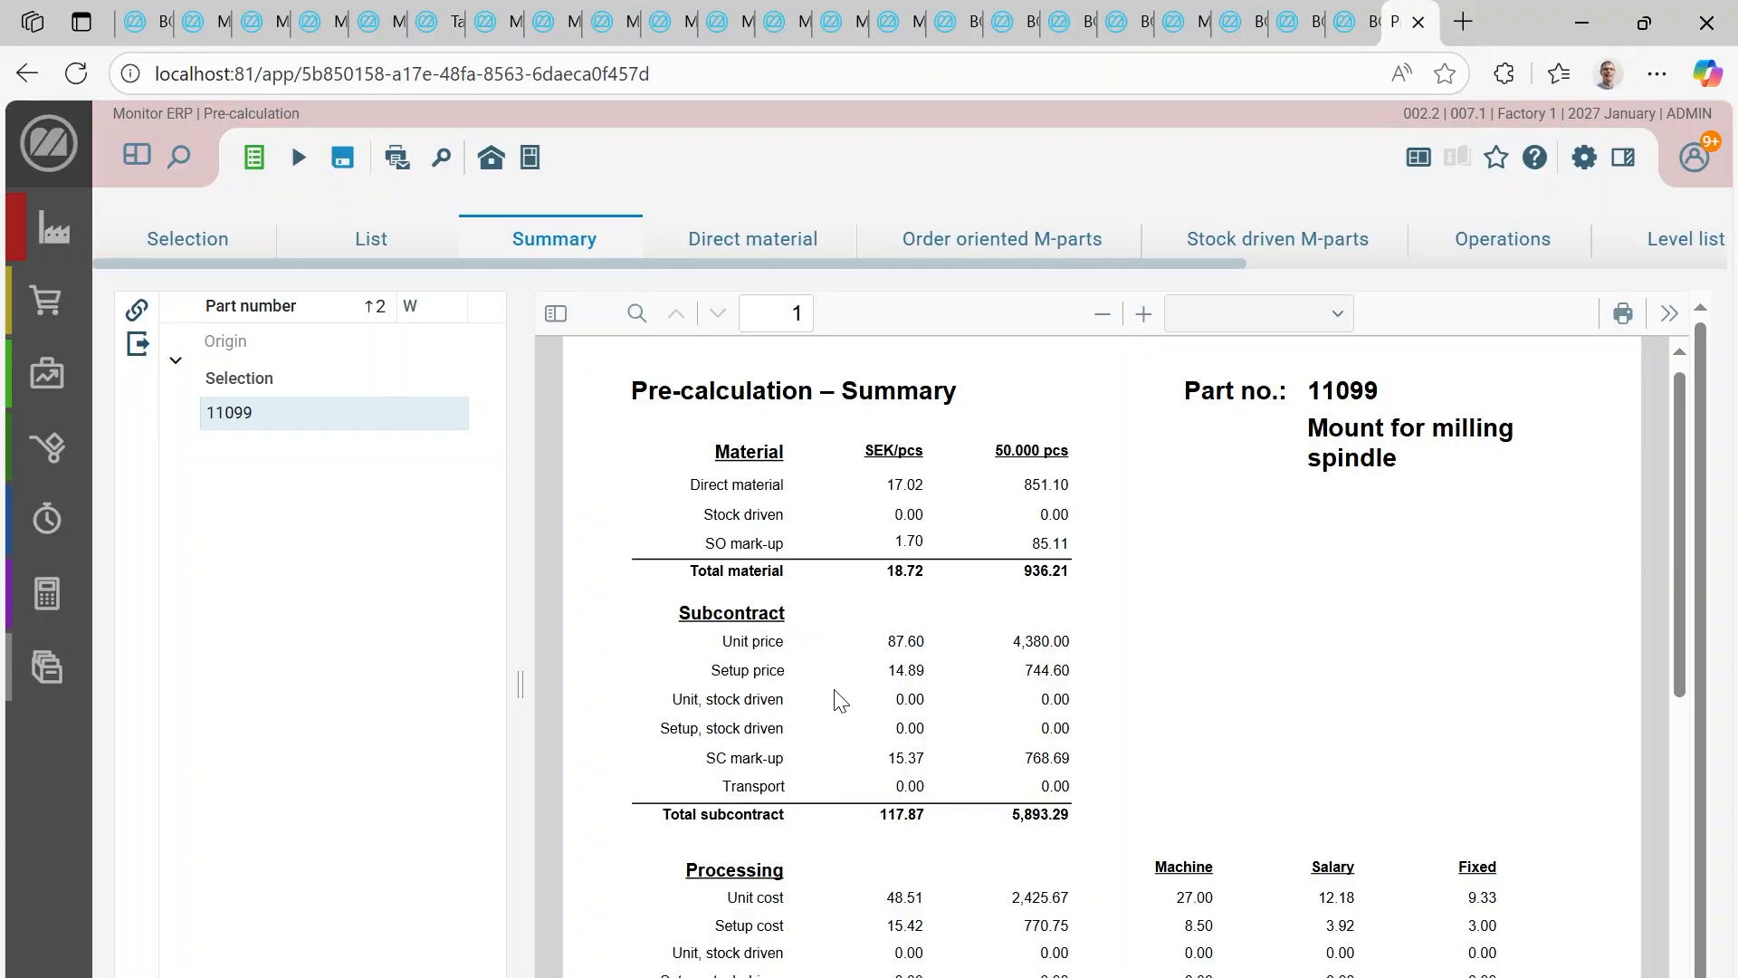
{"action": "scroll", "coordinate": [838, 697], "scroll_direction": "down", "scroll_amount": 1}
{"action": "scroll", "coordinate": [842, 695], "scroll_direction": "up", "scroll_amount": 2}
{"action": "scroll", "coordinate": [910, 784], "scroll_direction": "down", "scroll_amount": 1}
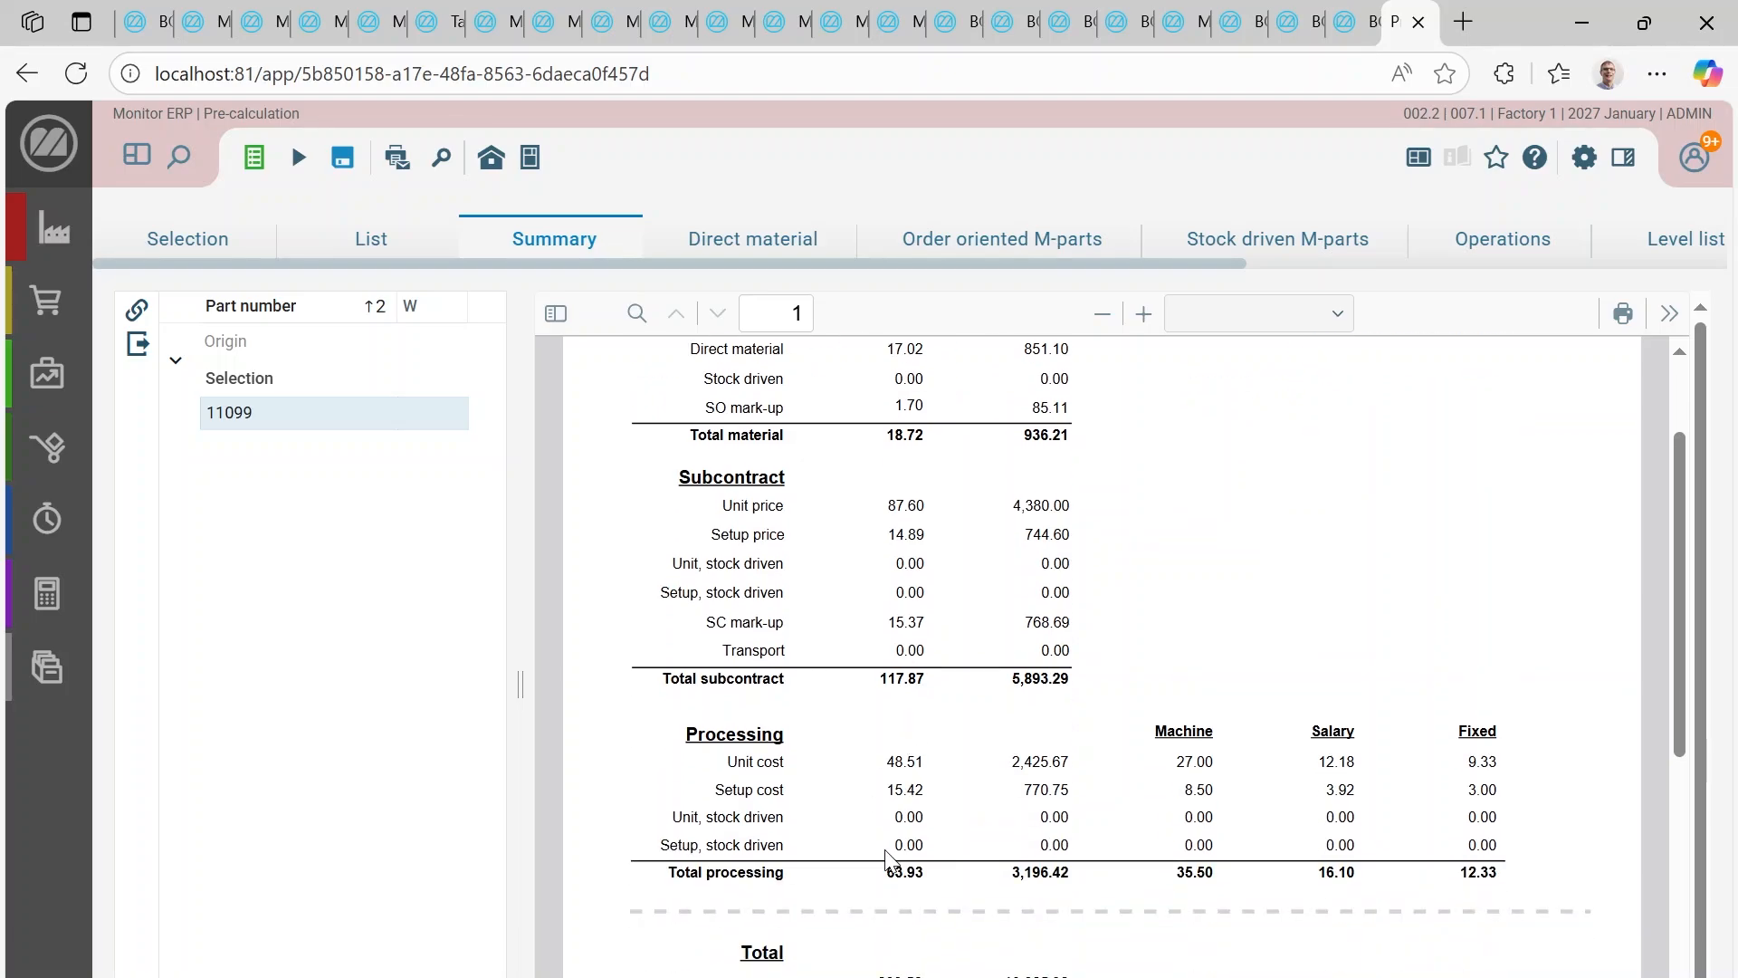
{"action": "scroll", "coordinate": [888, 861], "scroll_direction": "down", "scroll_amount": 1}
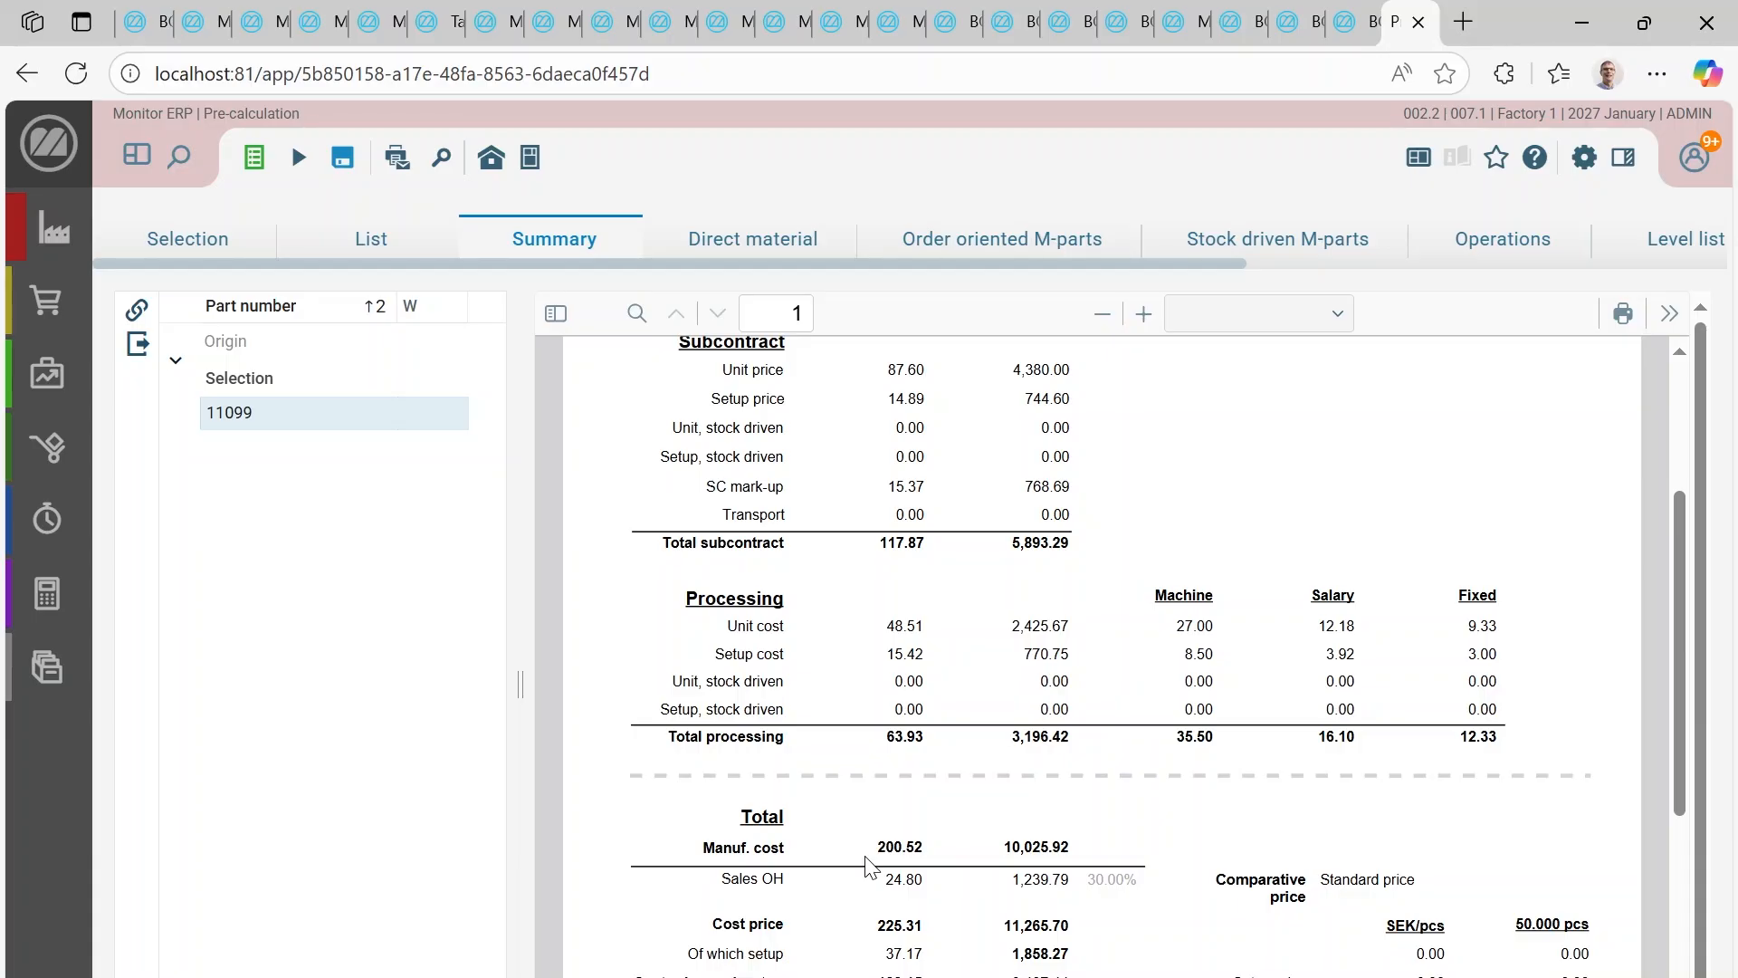
{"action": "scroll", "coordinate": [869, 865], "scroll_direction": "down", "scroll_amount": 3}
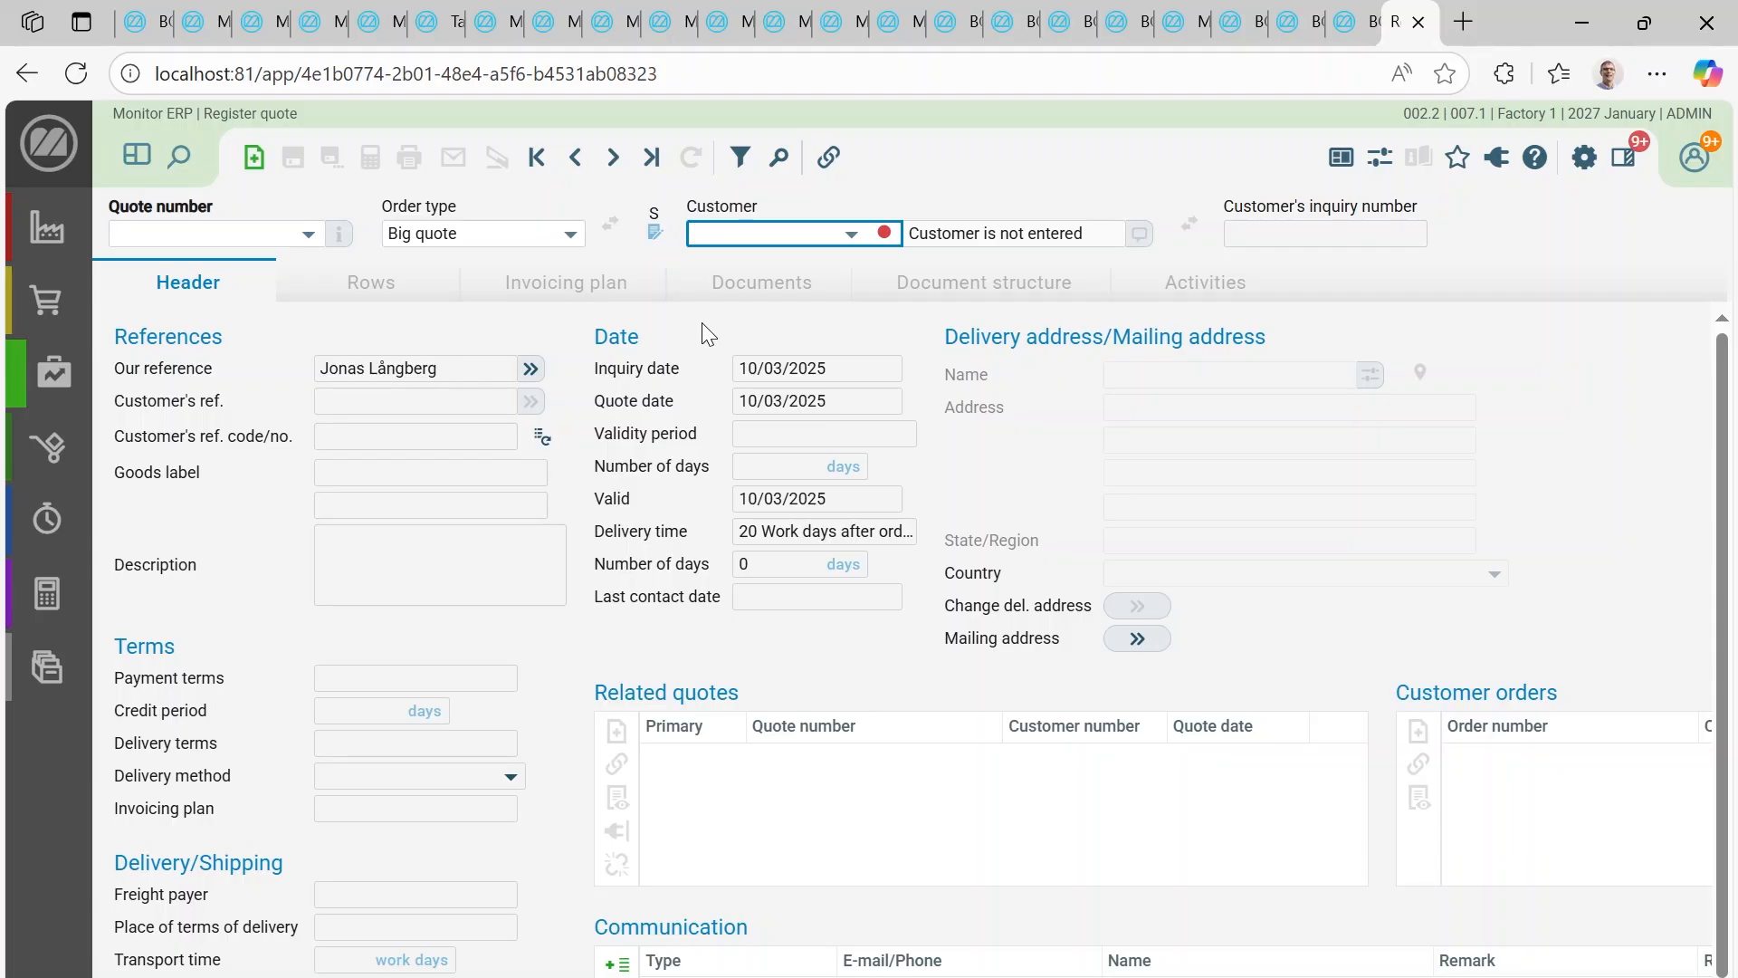
Step: Select customer LPA Lighting Ltd for the new Big quote and add a row for part 11099
{"action": "type", "text": "LPA"}
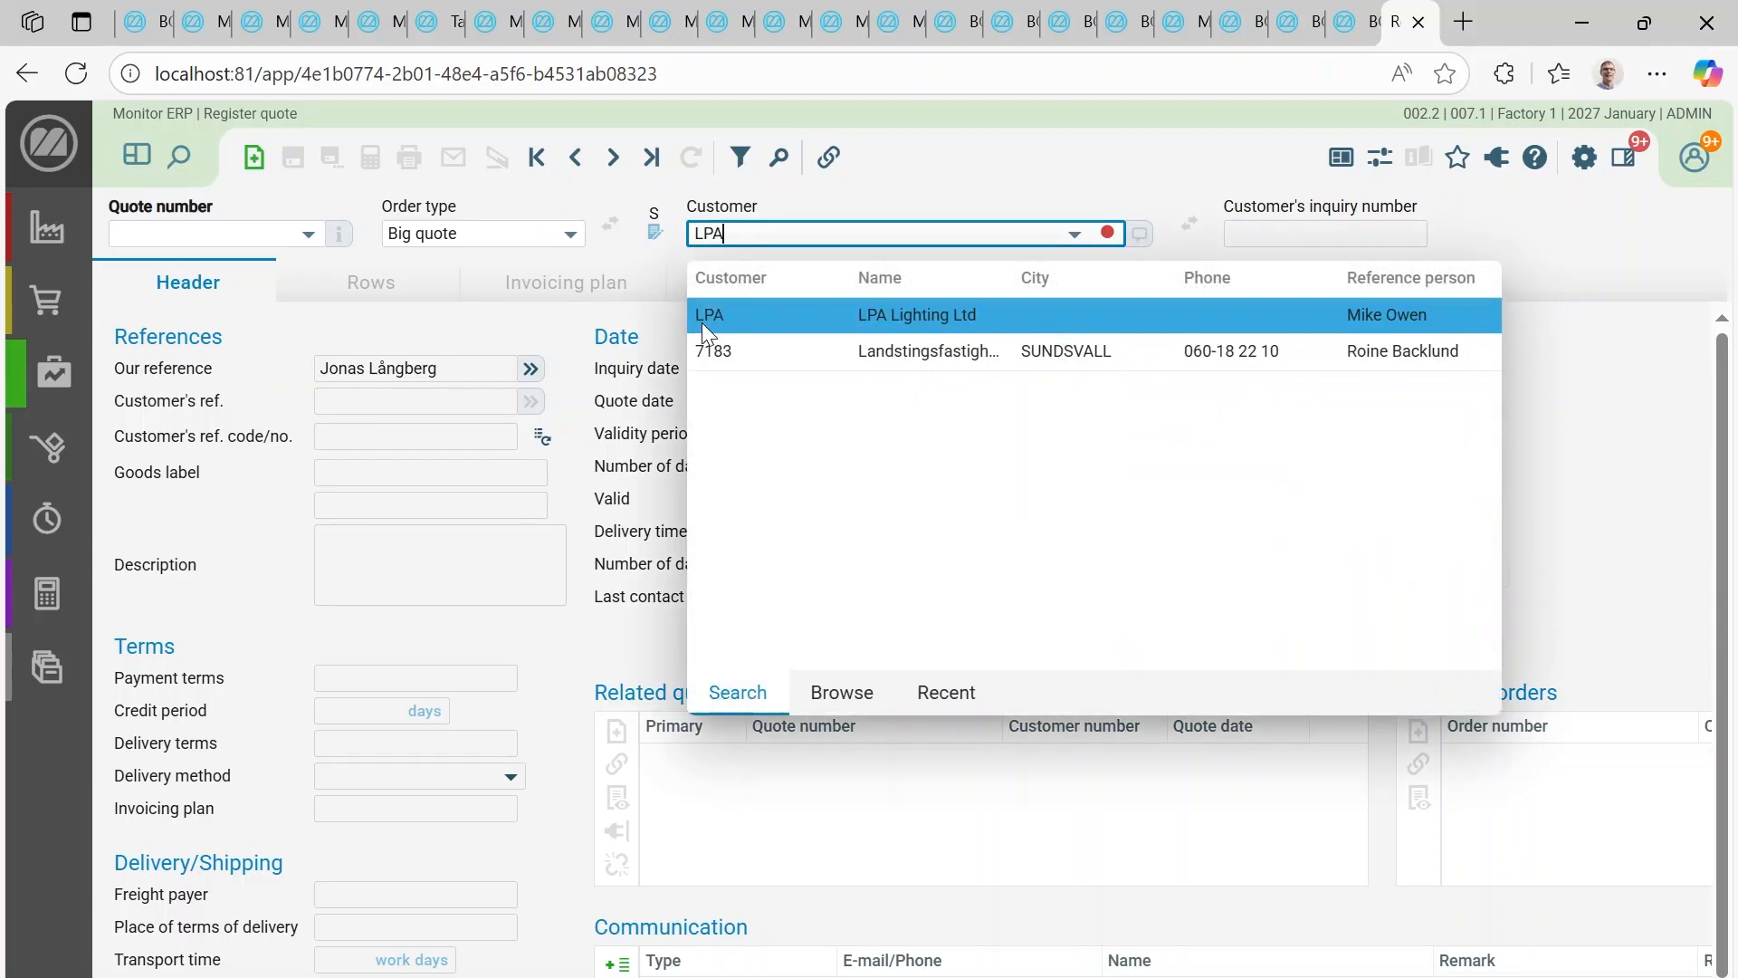
{"action": "key", "text": "Return"}
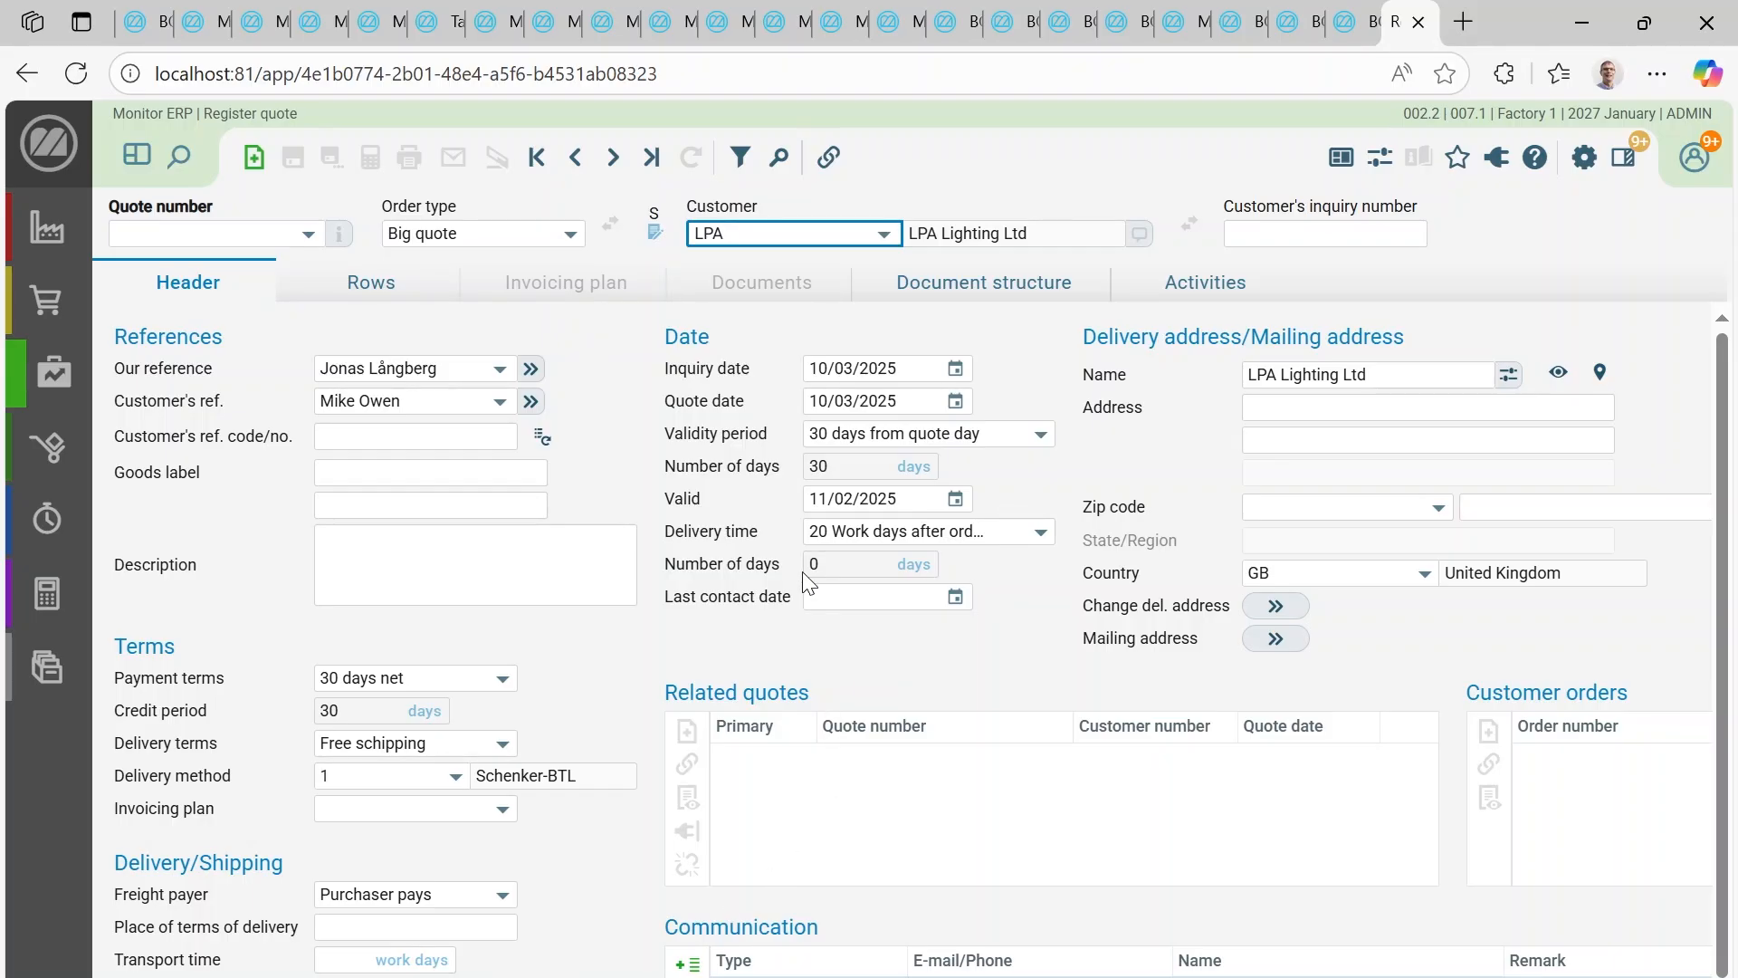
{"action": "left_click", "coordinate": [362, 297]}
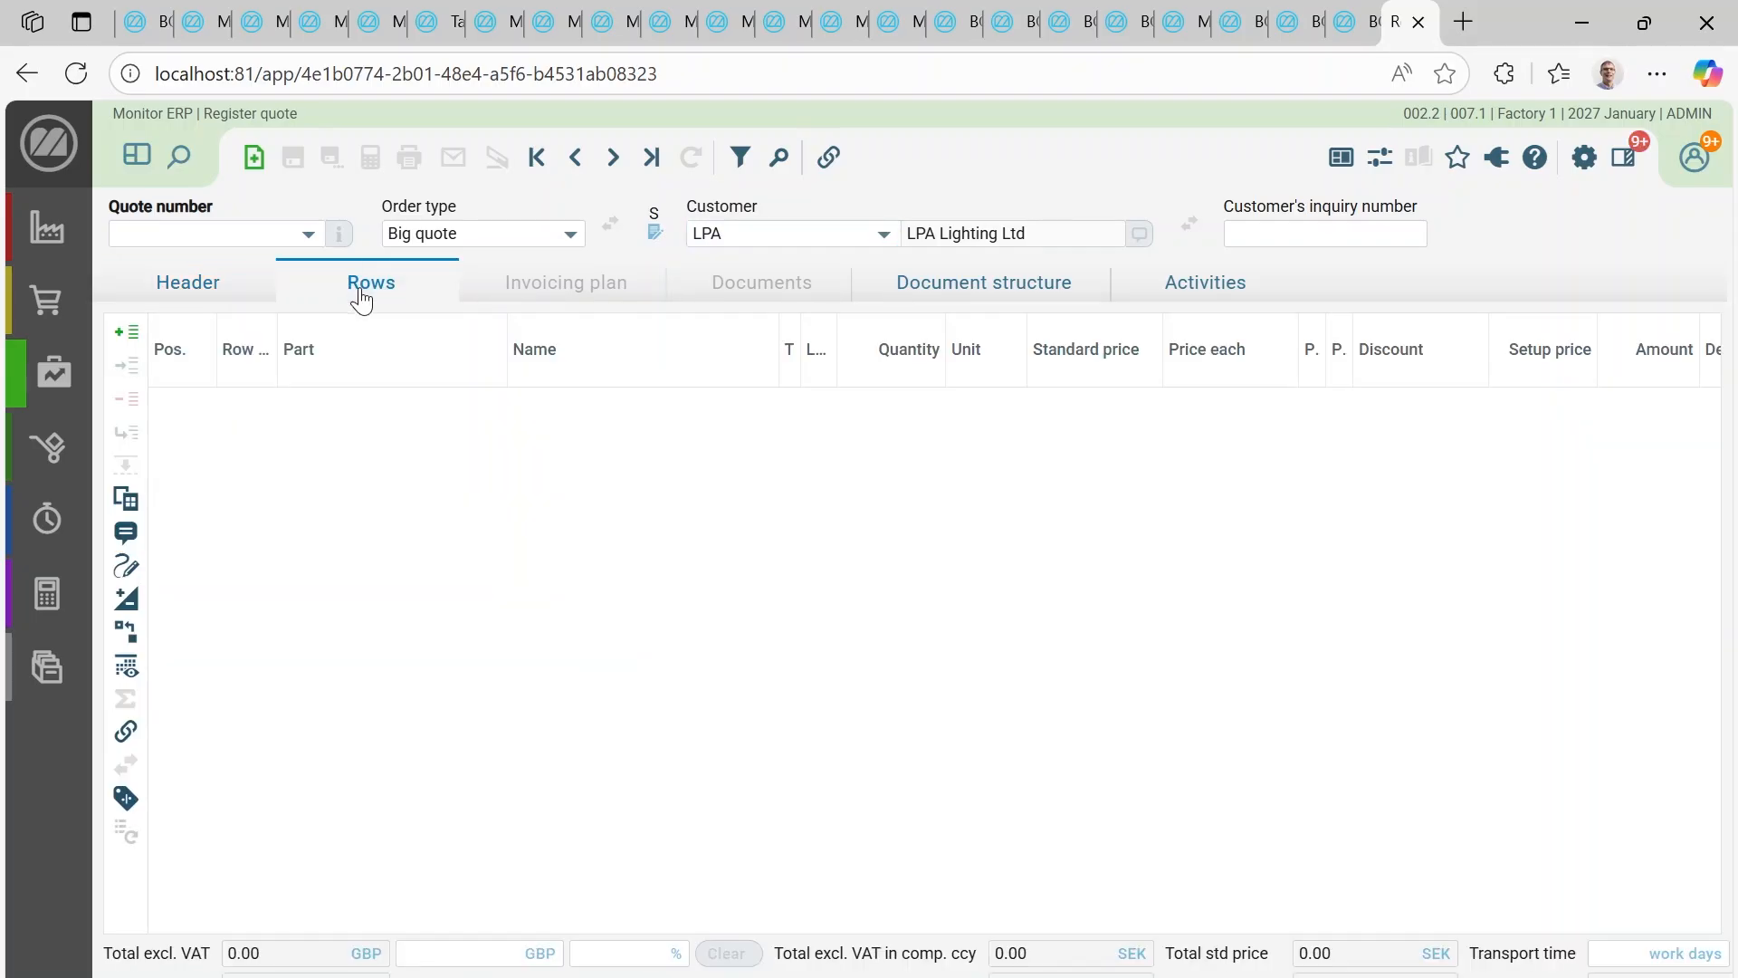
{"action": "left_click", "coordinate": [366, 409]}
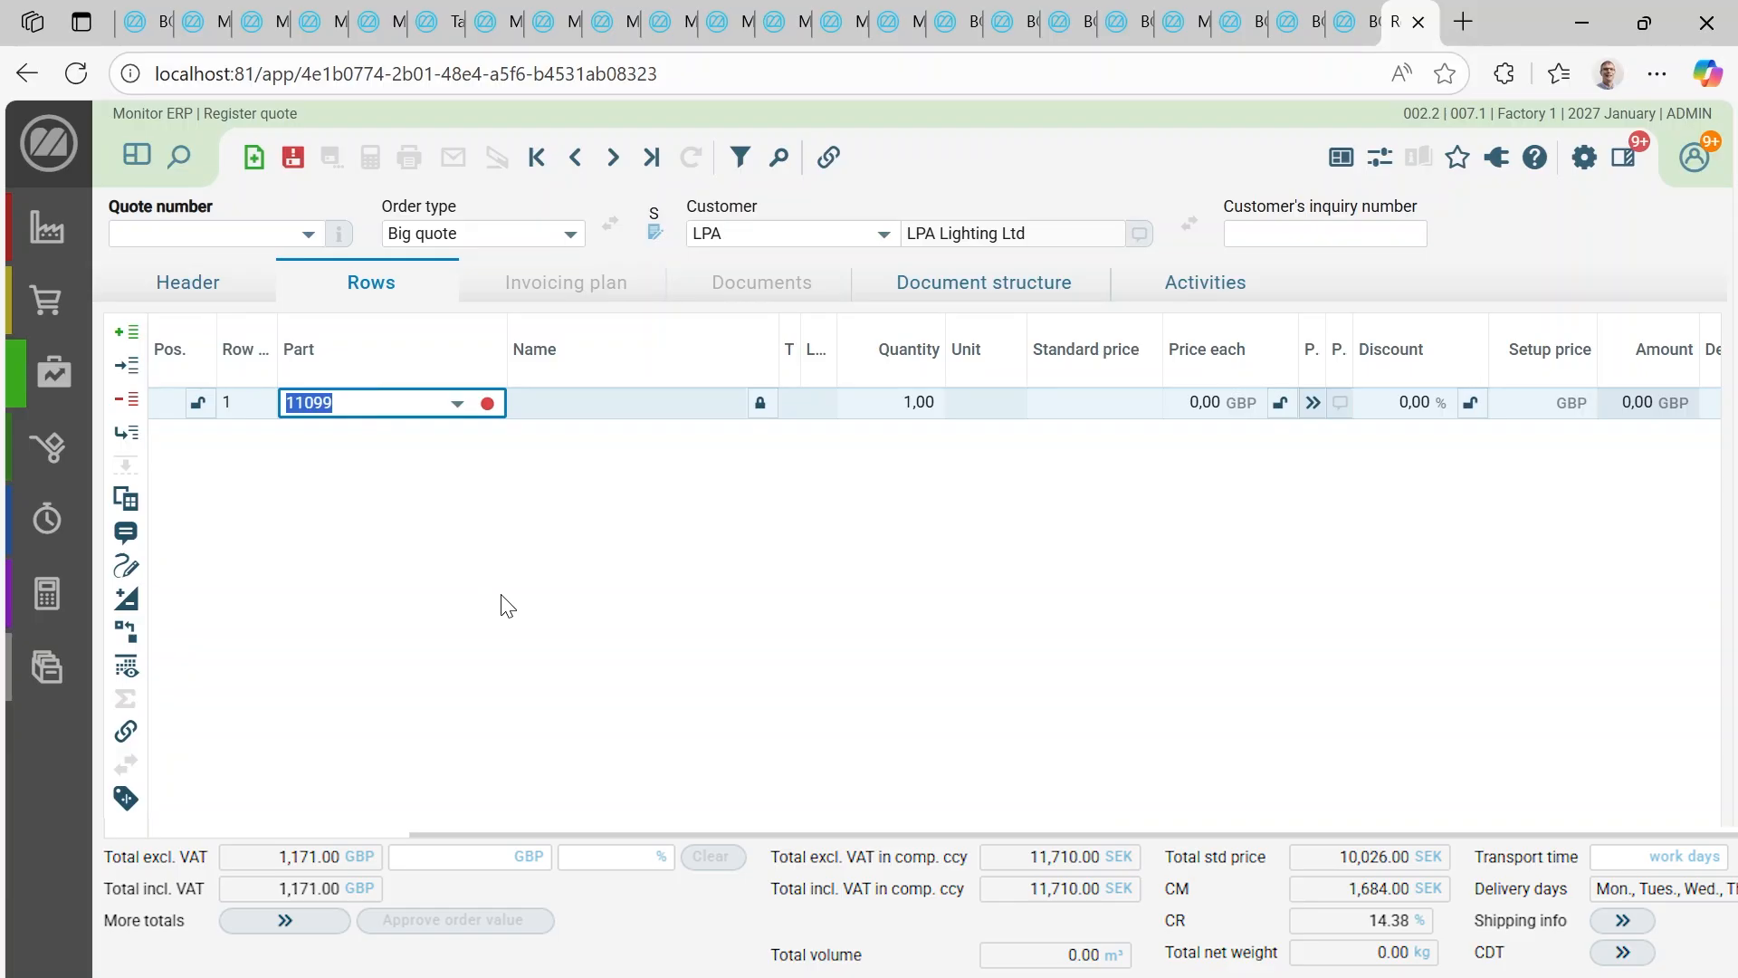
{"action": "key", "text": "Tab"}
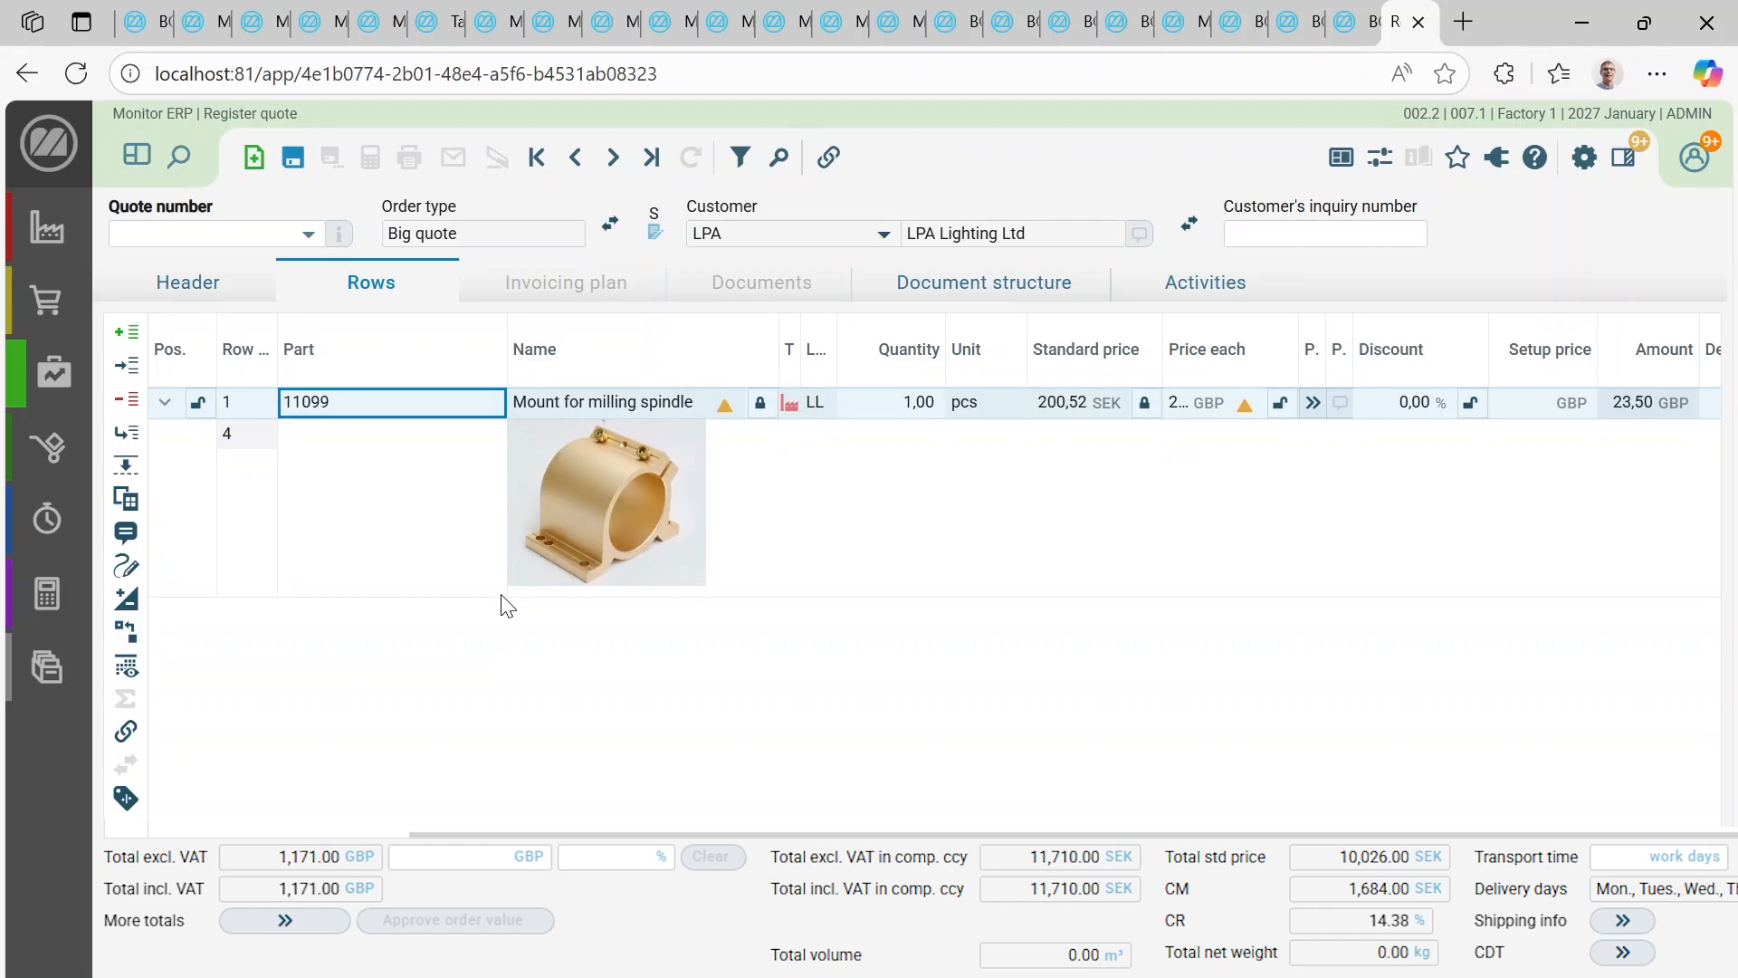
Step: Set the quantity of the part 11099 quote row to 50 pcs and save the quote
{"action": "left_click", "coordinate": [898, 405]}
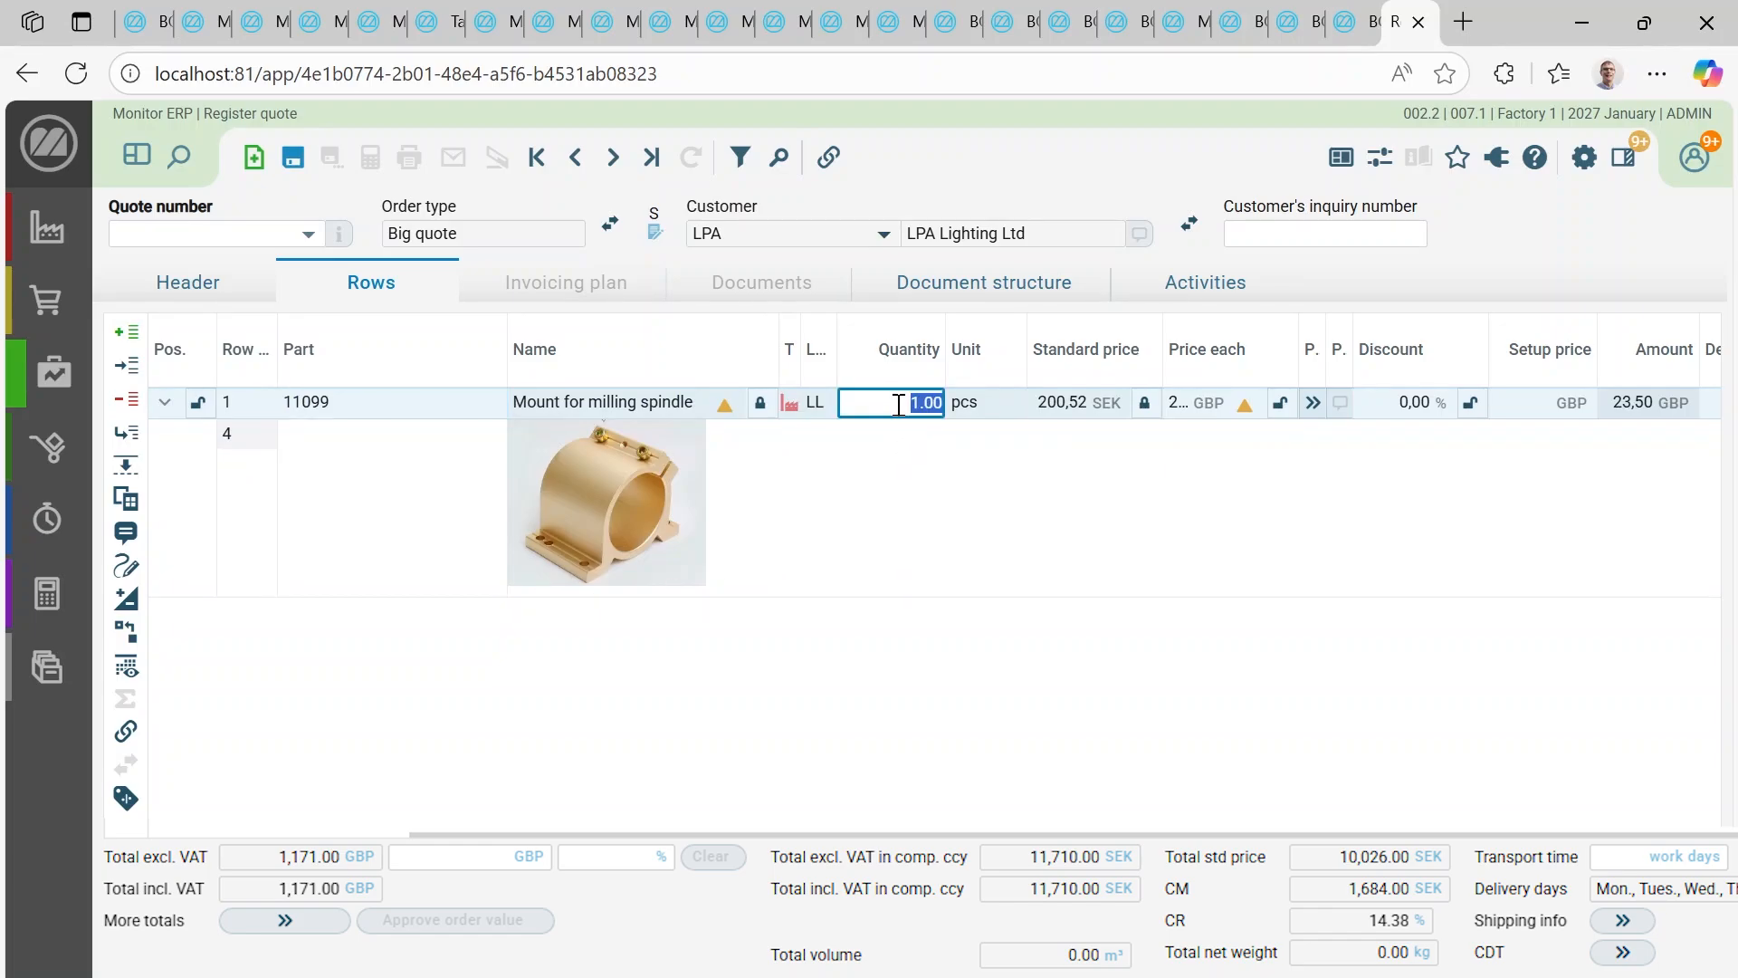
{"action": "type", "text": "50"}
{"action": "key", "text": "Tab"}
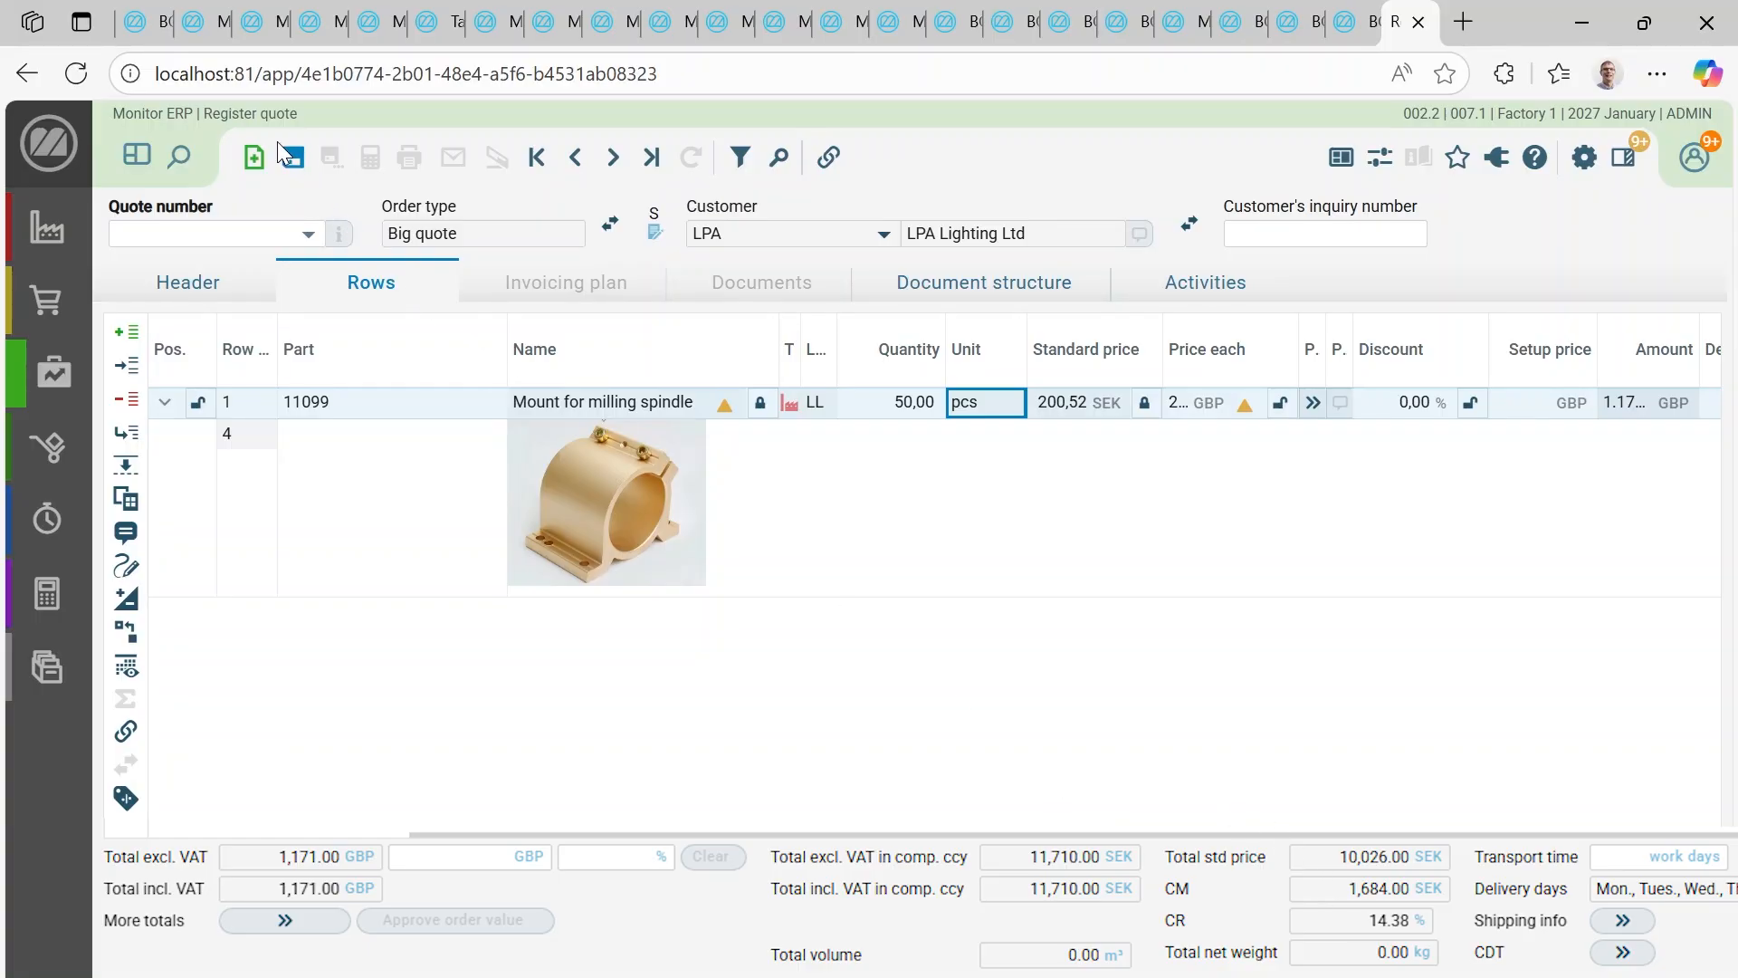
{"action": "left_click", "coordinate": [286, 170]}
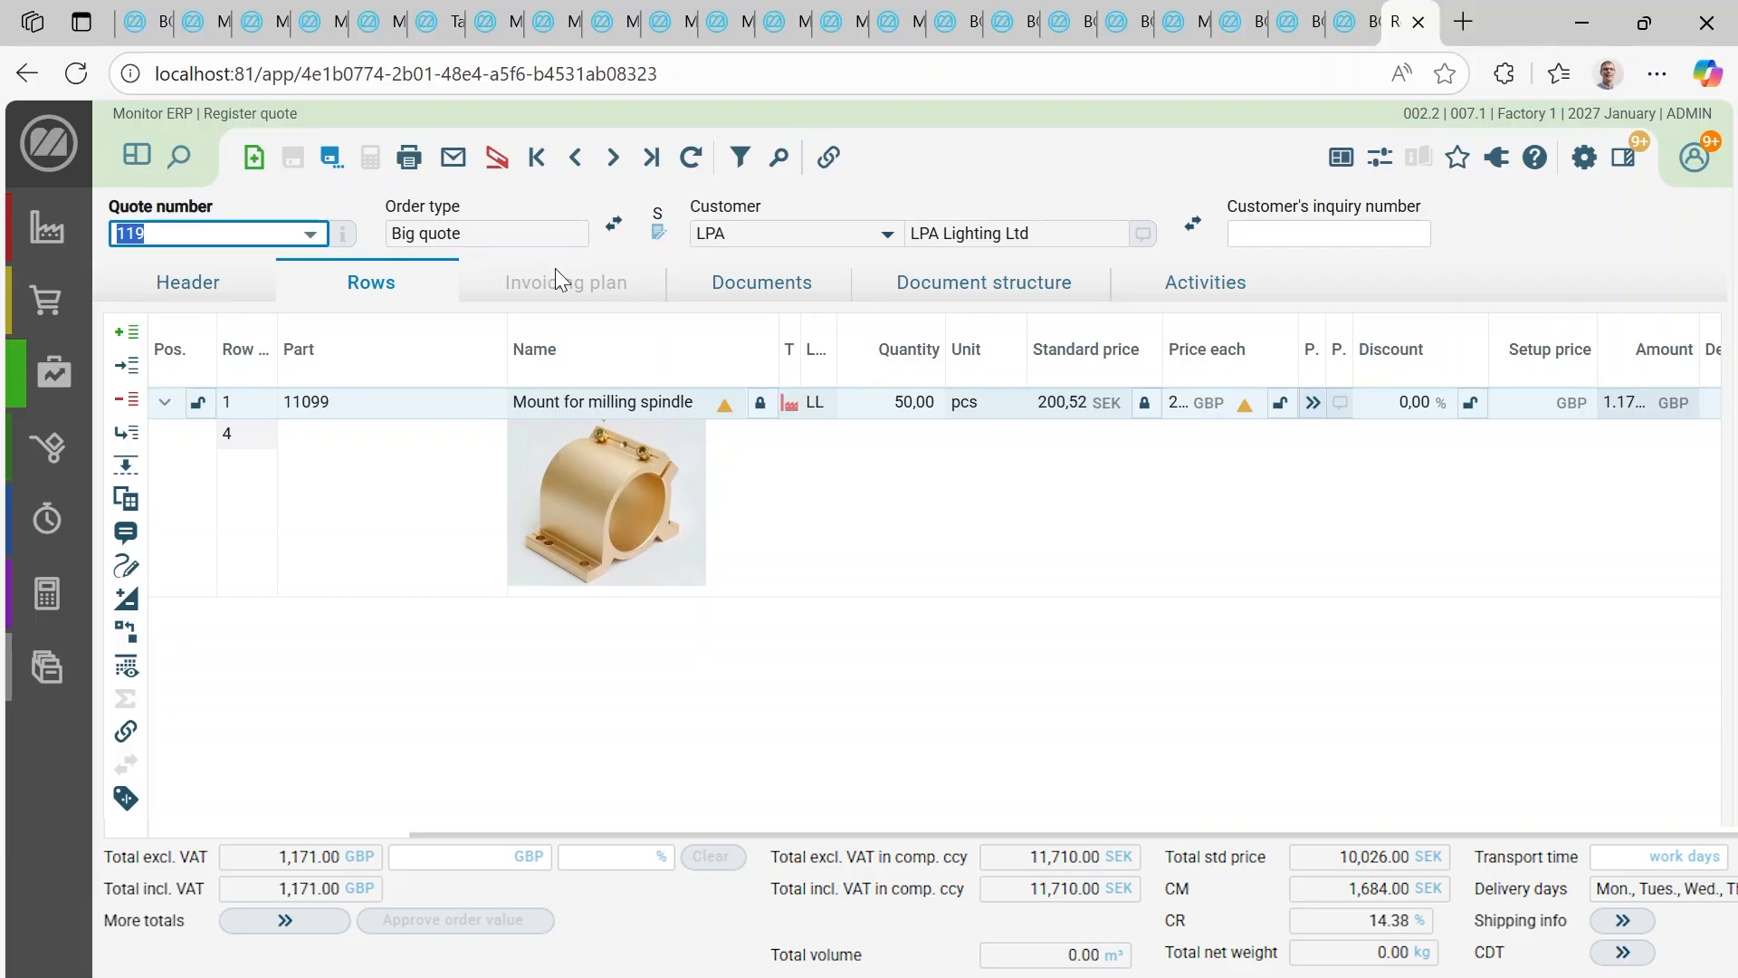
Step: Preview the saved quote's printable document and look through its content
{"action": "left_click", "coordinate": [725, 300]}
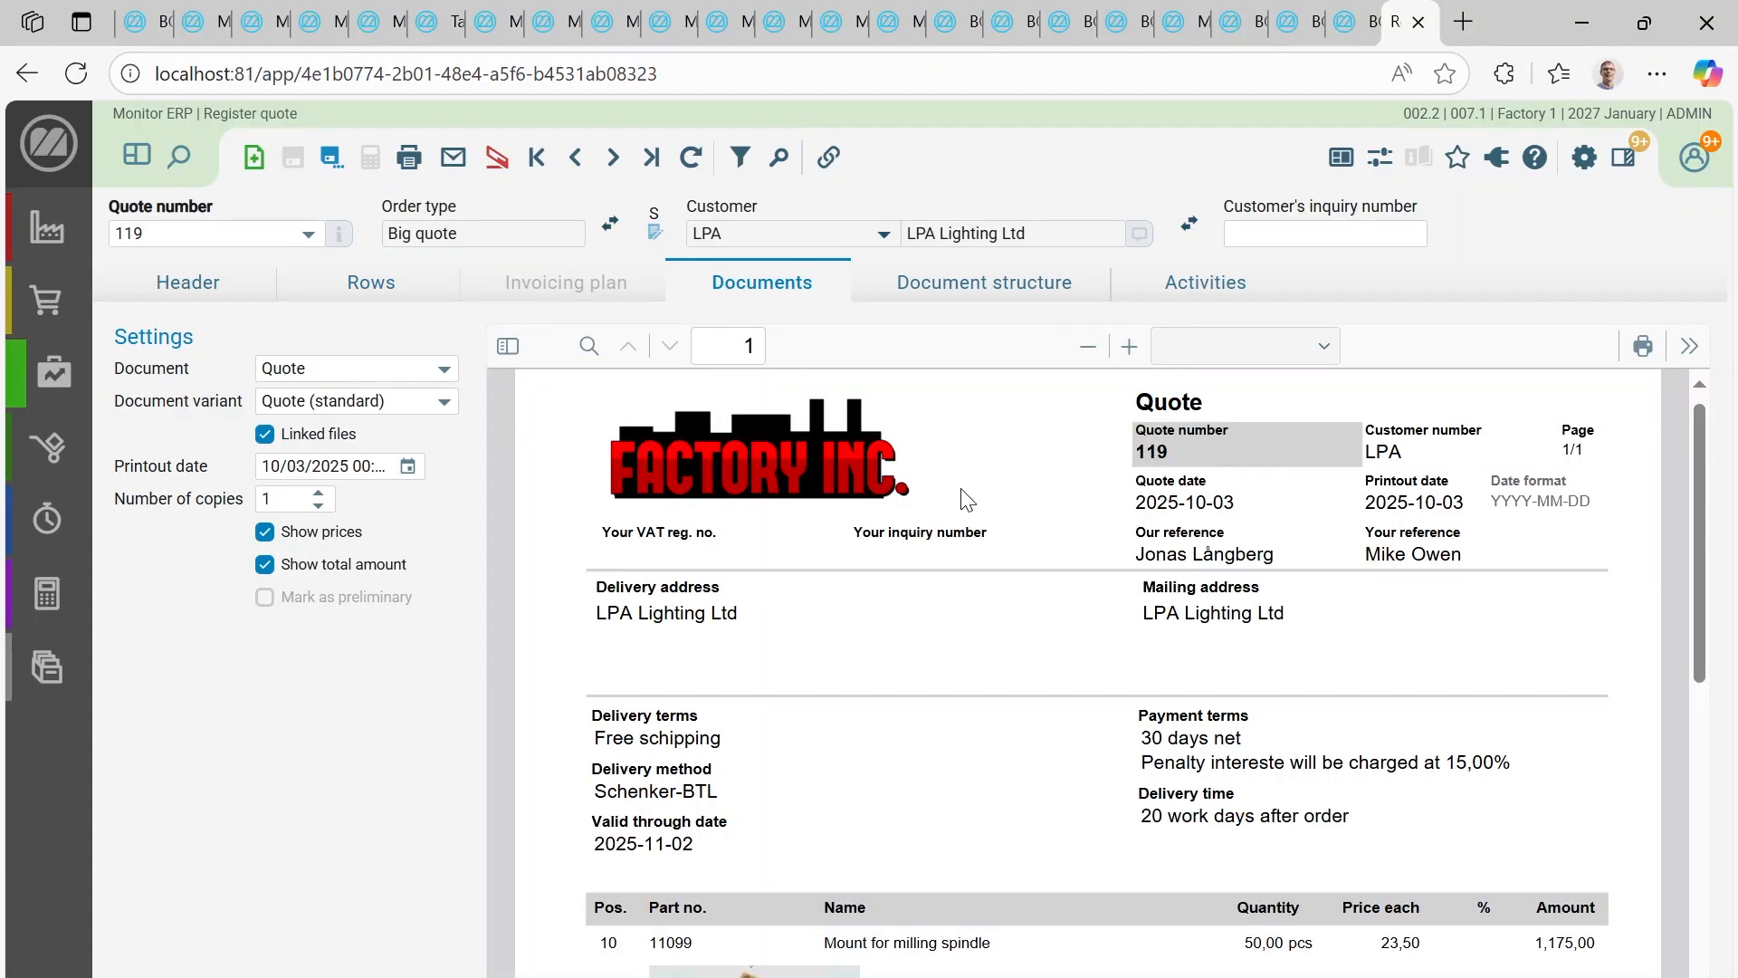
{"action": "scroll", "coordinate": [961, 499], "scroll_direction": "down", "scroll_amount": 3}
{"action": "scroll", "coordinate": [962, 500], "scroll_direction": "up", "scroll_amount": 3}
{"action": "scroll", "coordinate": [961, 499], "scroll_direction": "down", "scroll_amount": 4}
{"action": "scroll", "coordinate": [962, 500], "scroll_direction": "up", "scroll_amount": 5}
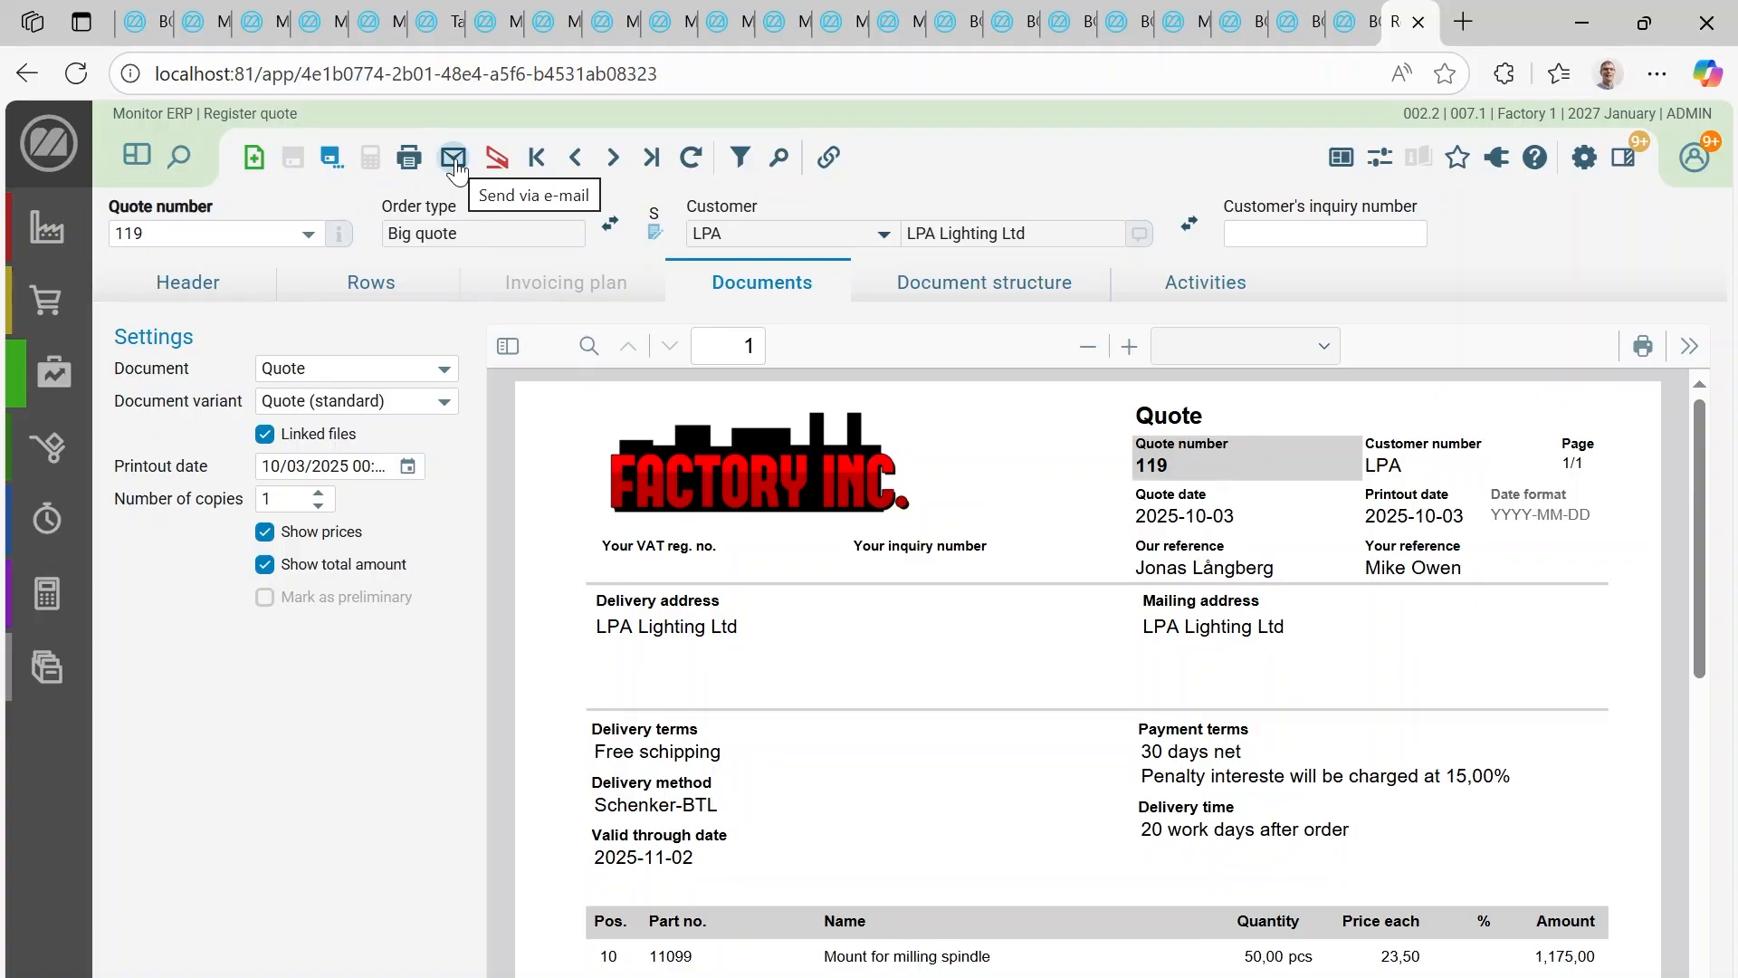
Step: Create an Outlook e-mail with the quote attached and look through both pages of the attached PDF
{"action": "left_click", "coordinate": [454, 159]}
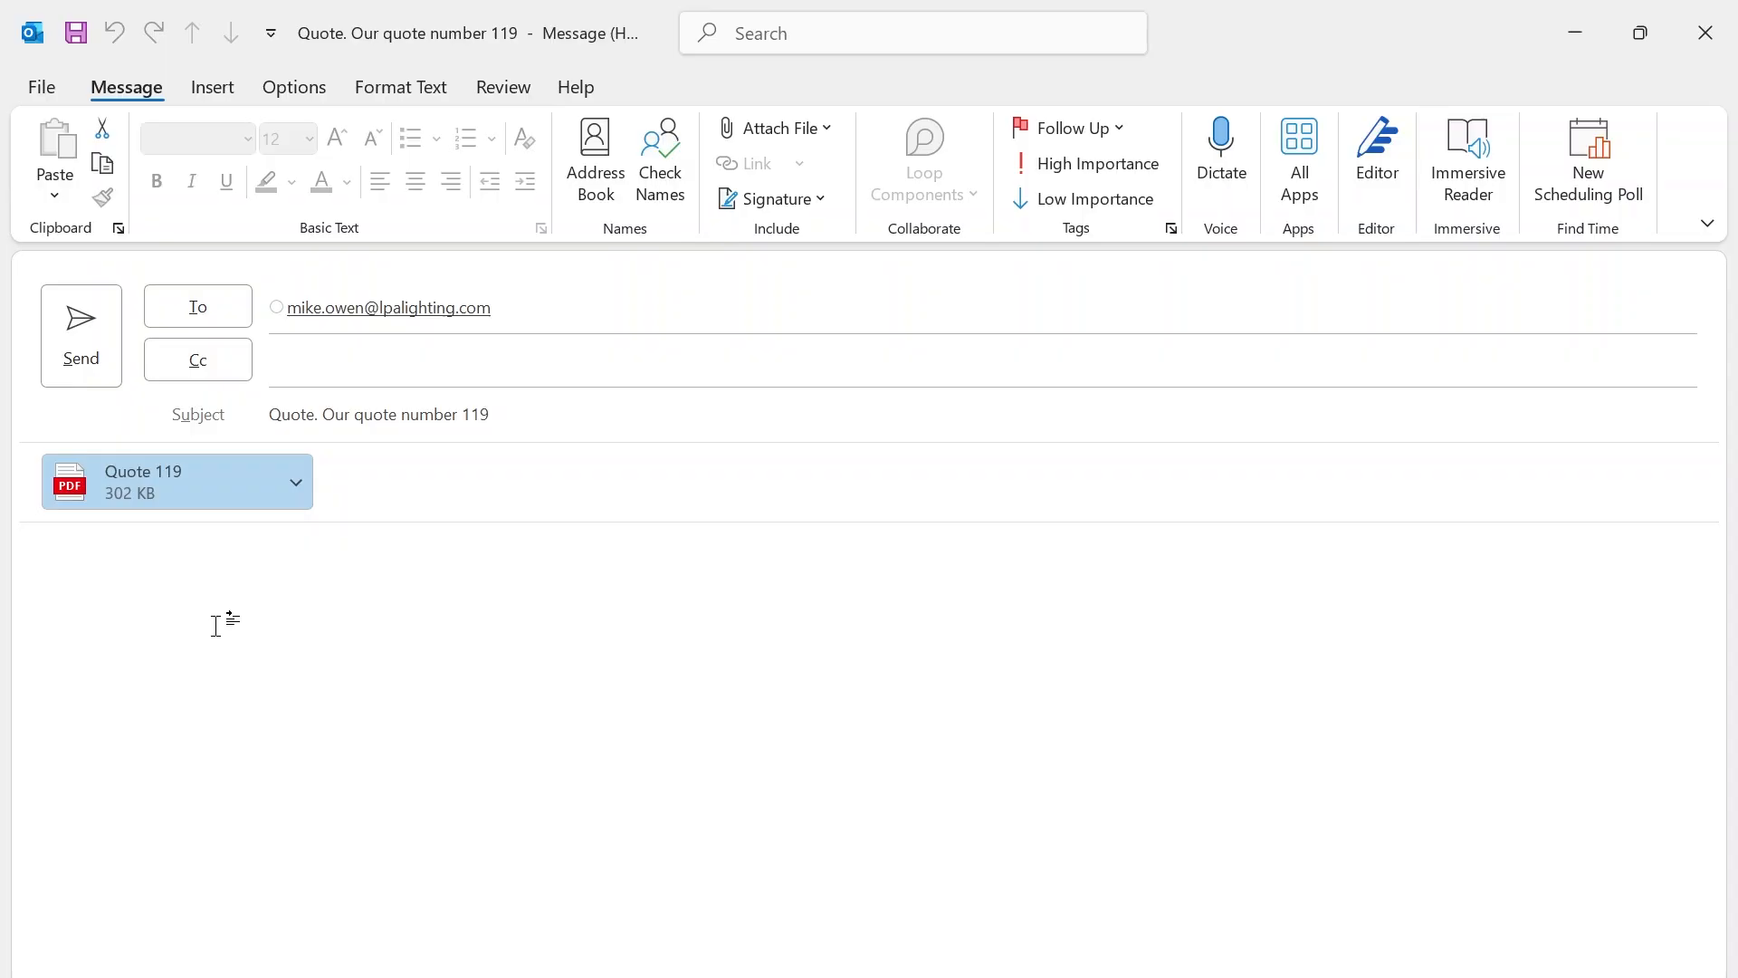
{"action": "double_click", "coordinate": [160, 487]}
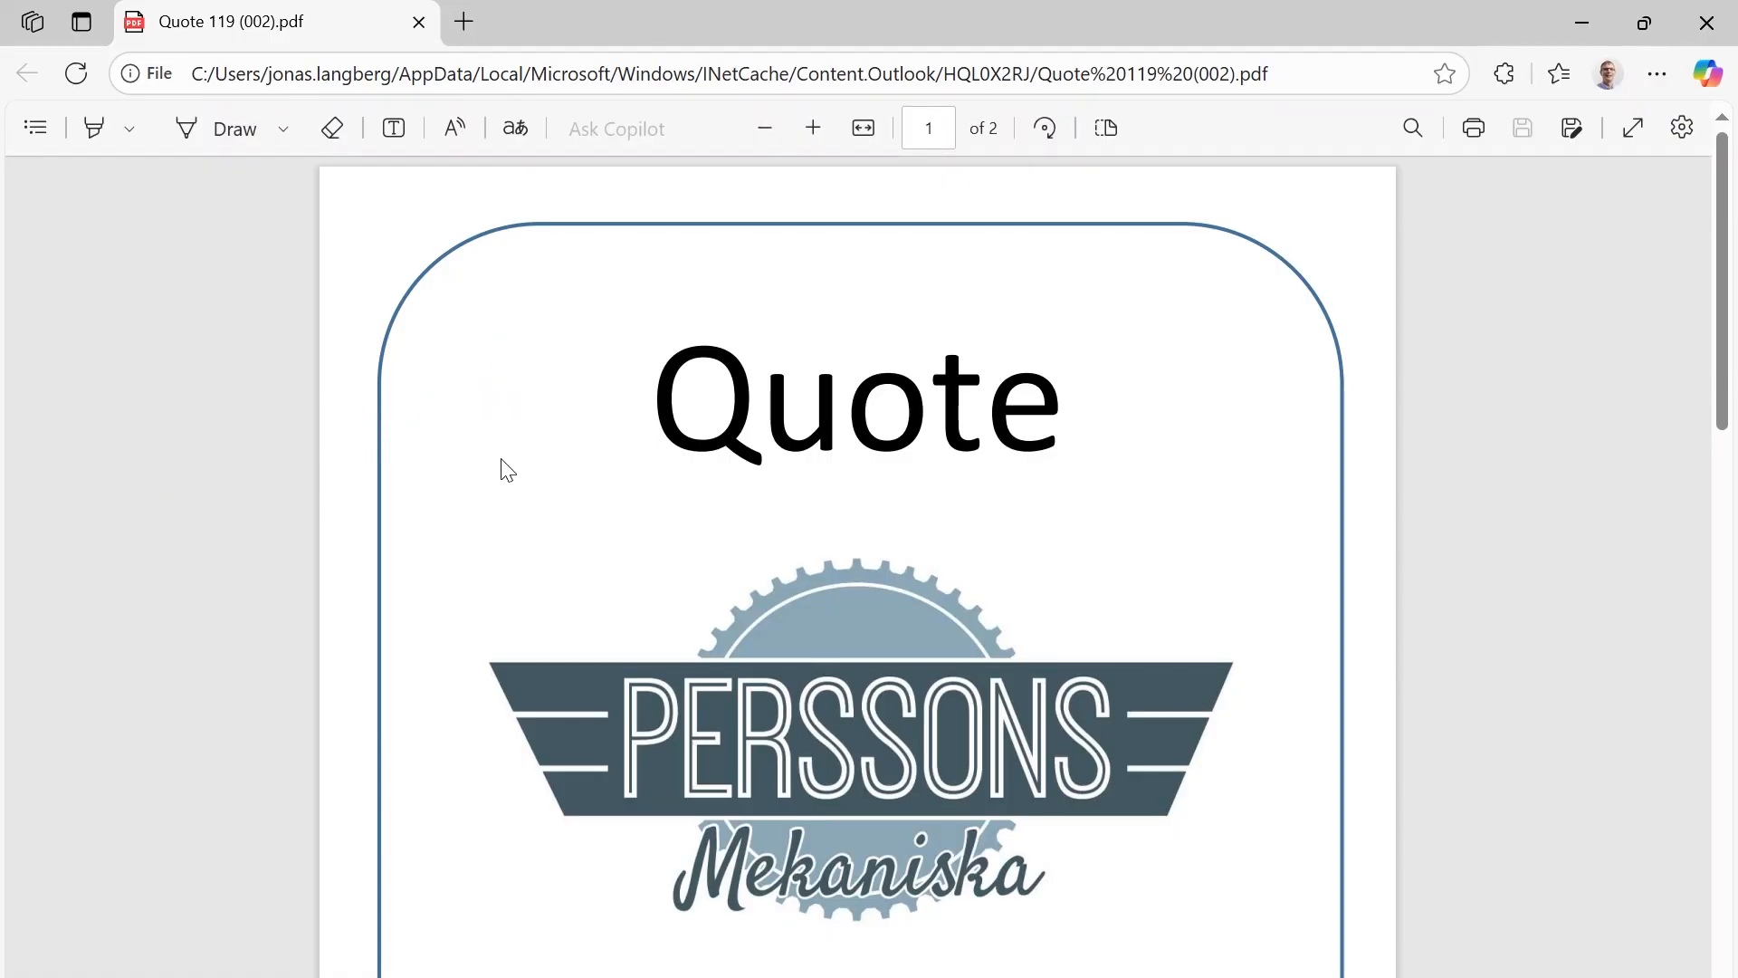
{"action": "scroll", "coordinate": [503, 471], "scroll_direction": "down", "scroll_amount": 15}
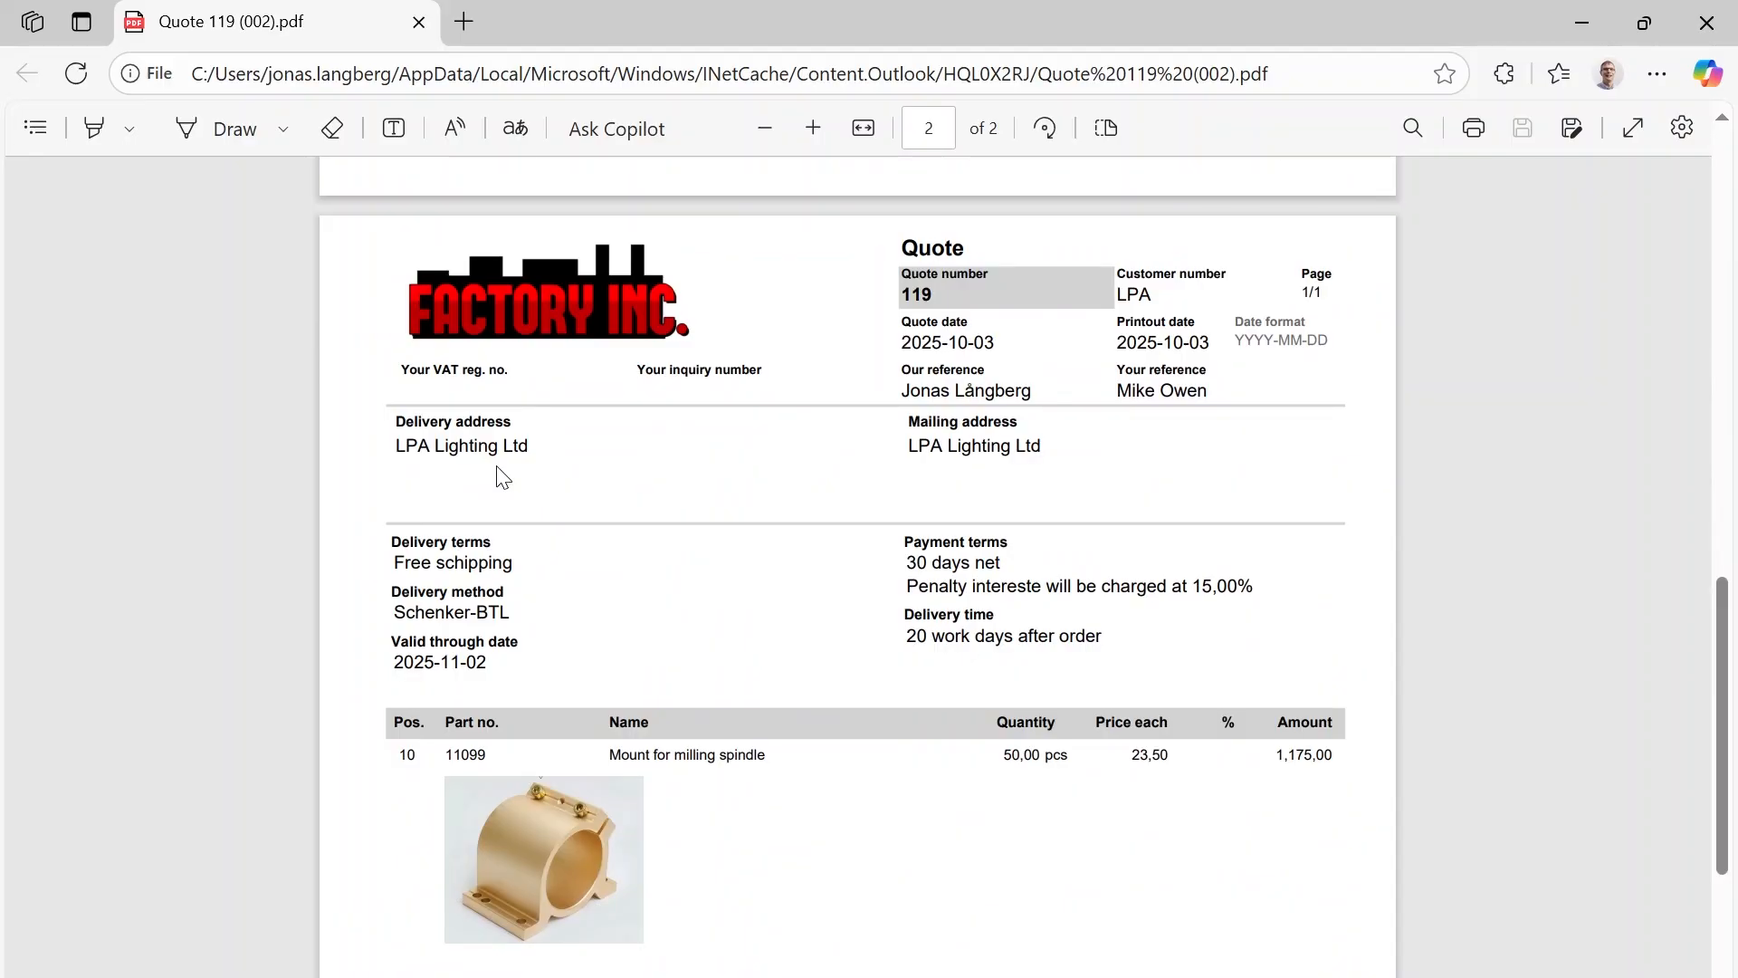
{"action": "scroll", "coordinate": [503, 477], "scroll_direction": "up", "scroll_amount": 5}
{"action": "scroll", "coordinate": [503, 477], "scroll_direction": "up", "scroll_amount": 5}
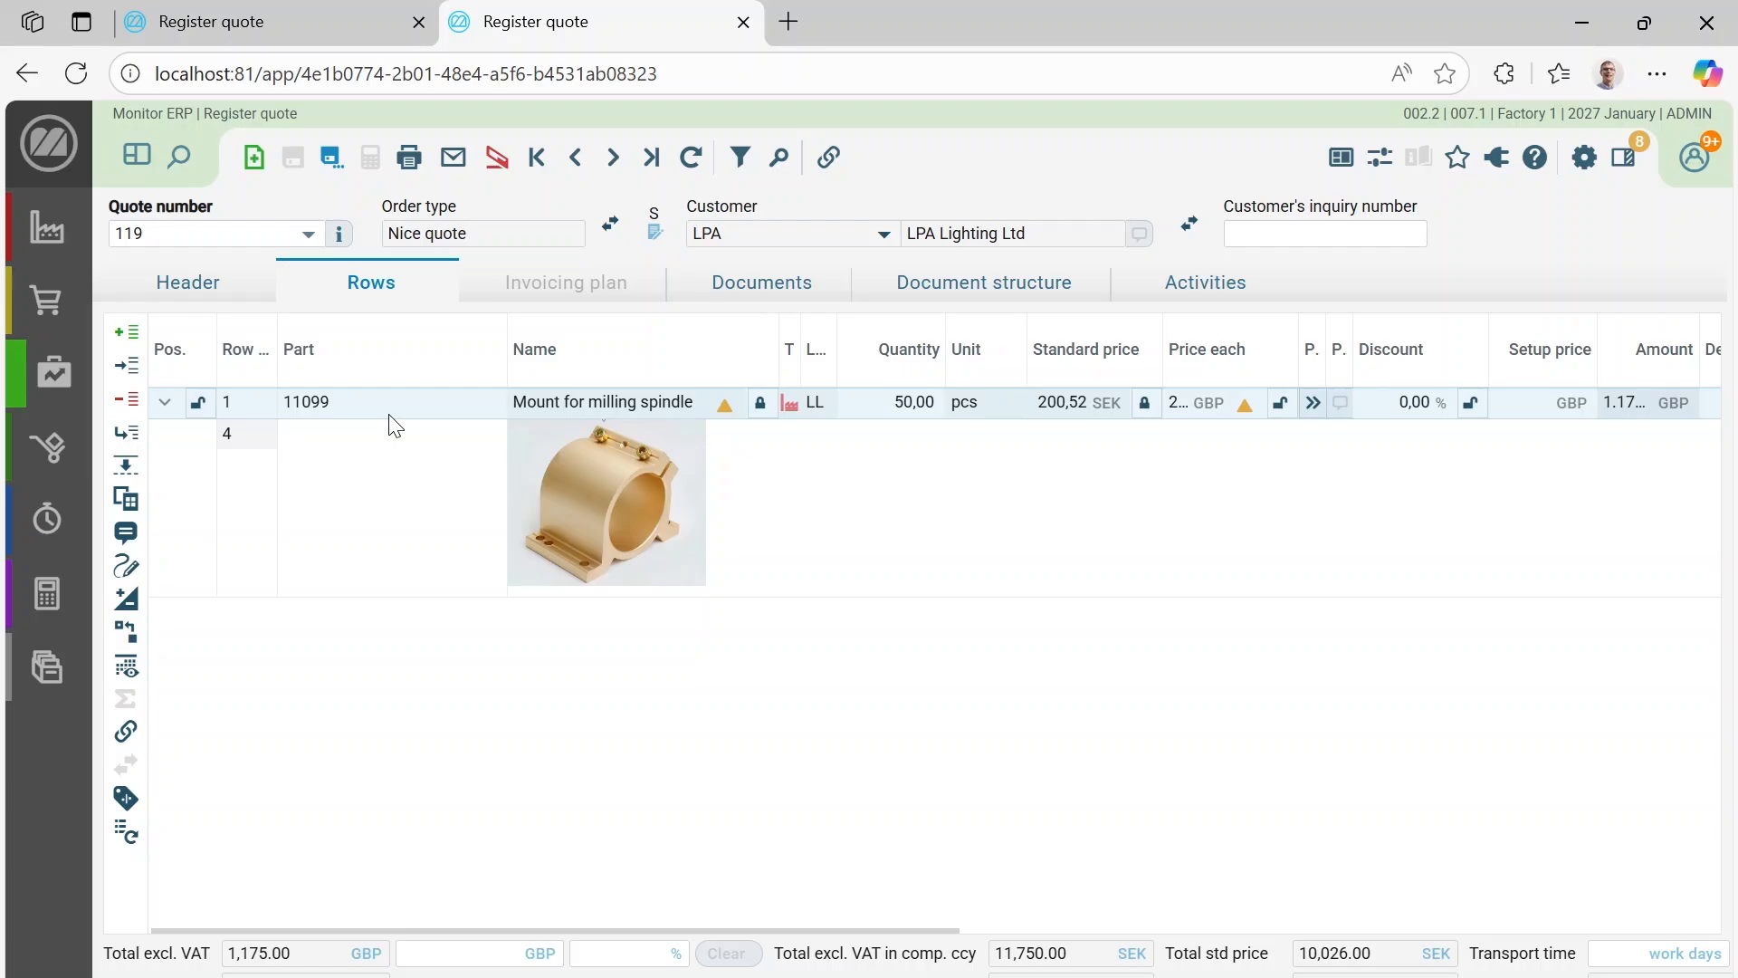
Step: Create a customer order of type New sales from the quote's header, keeping the default copy and finish options
{"action": "left_click", "coordinate": [210, 292]}
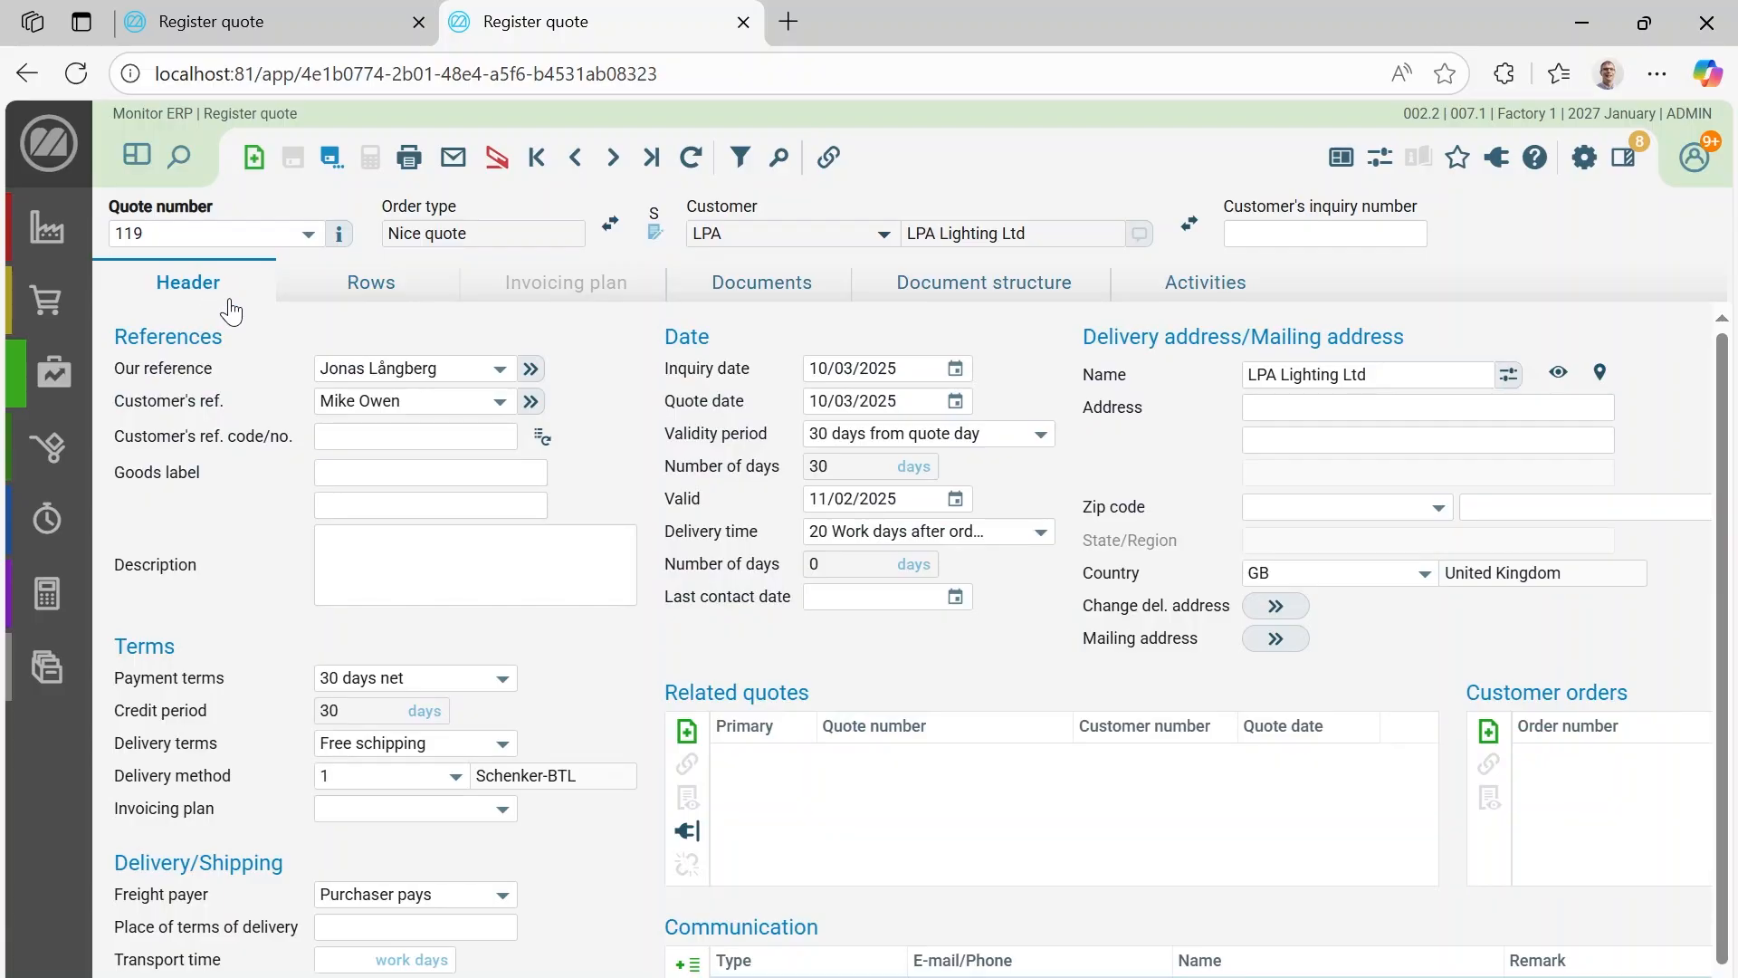
{"action": "left_click", "coordinate": [1489, 732]}
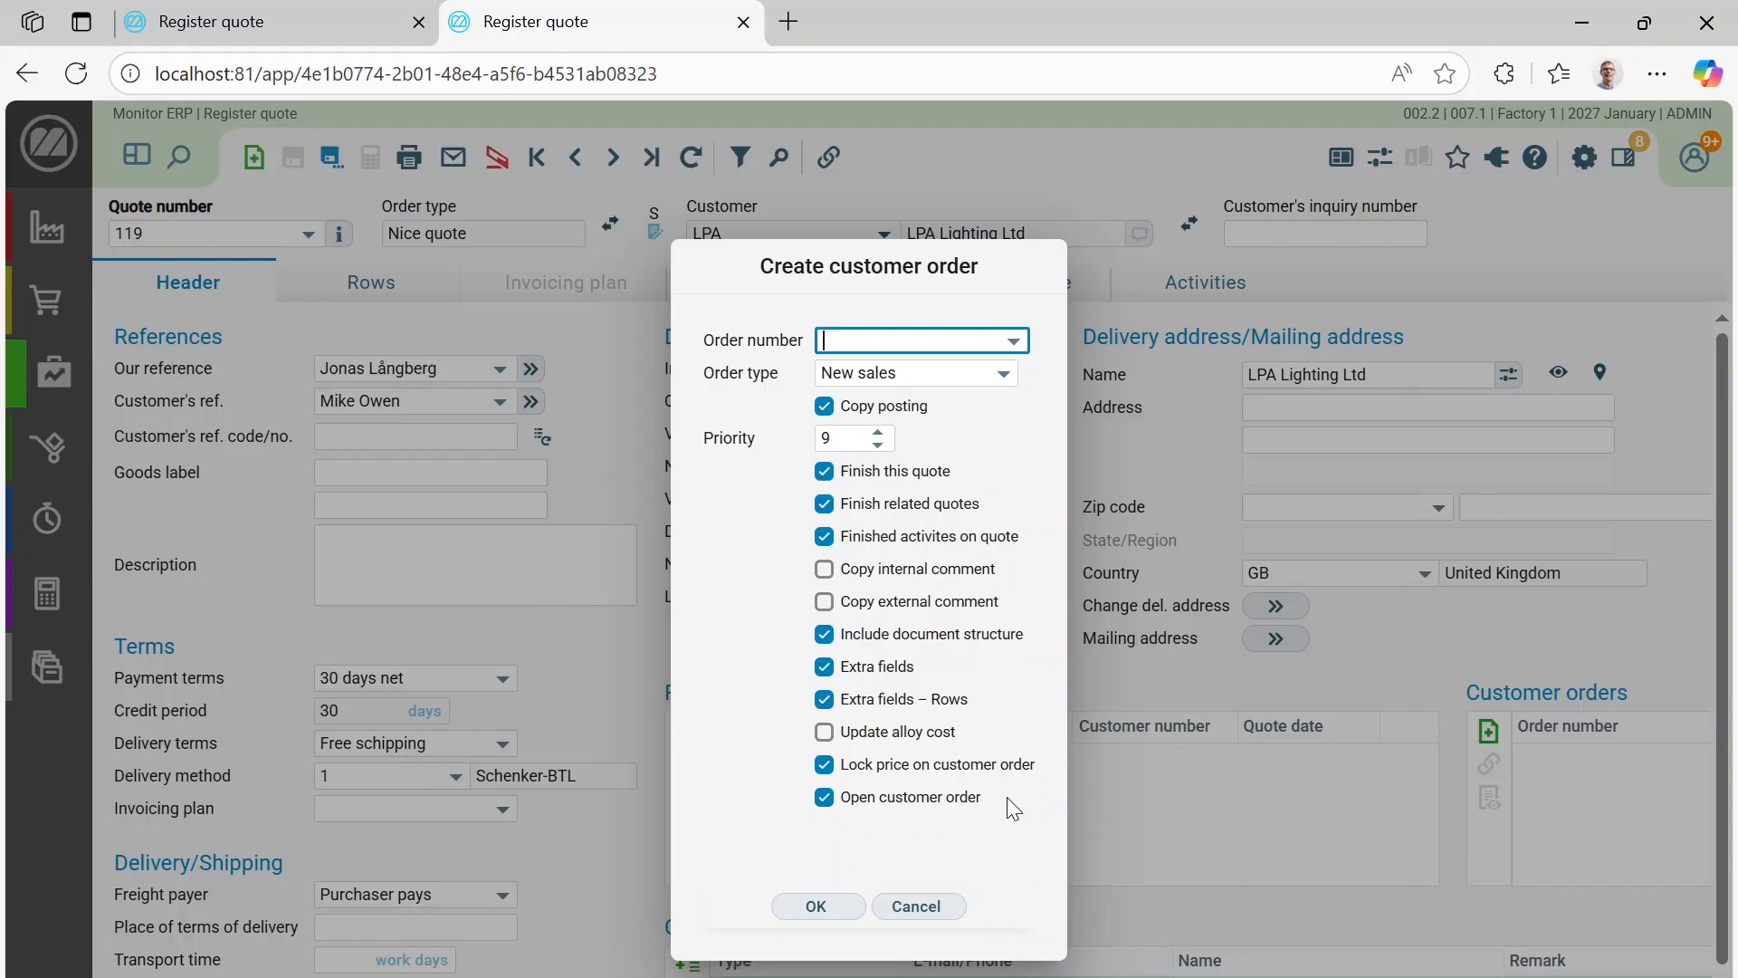
{"action": "left_click", "coordinate": [819, 906]}
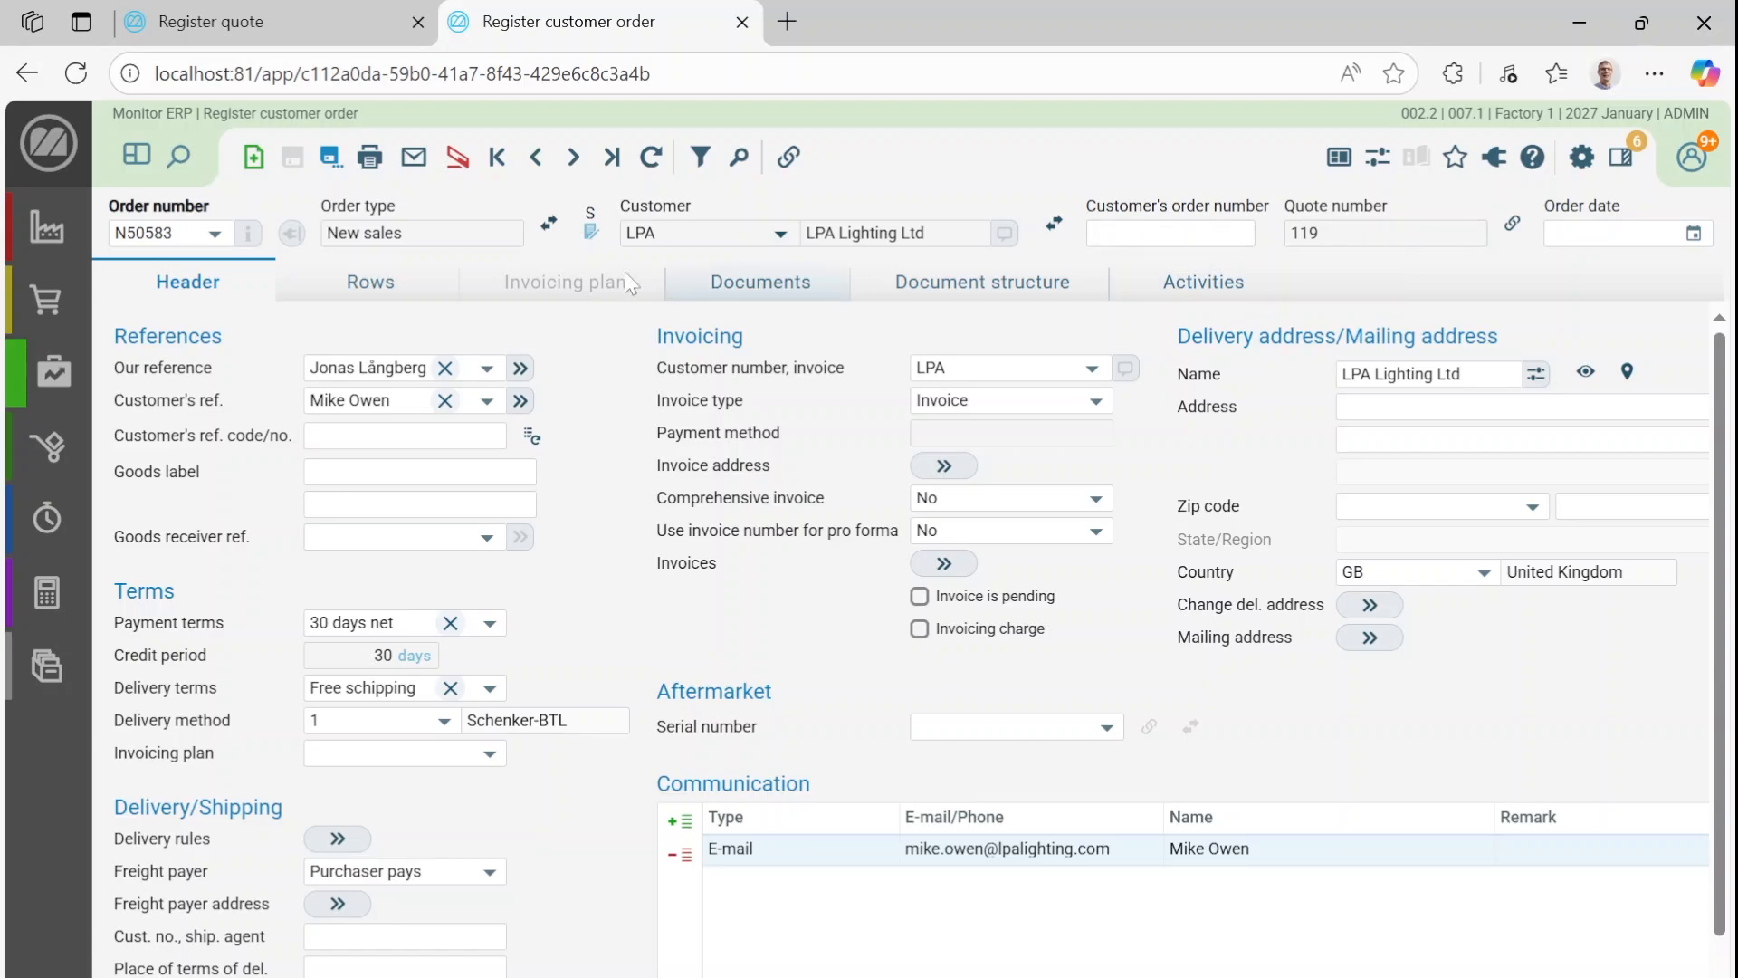
Step: Run CDT on the order's part 11099 row and expand the alternatives of the Cutting machine 1 operation
{"action": "left_click", "coordinate": [347, 294]}
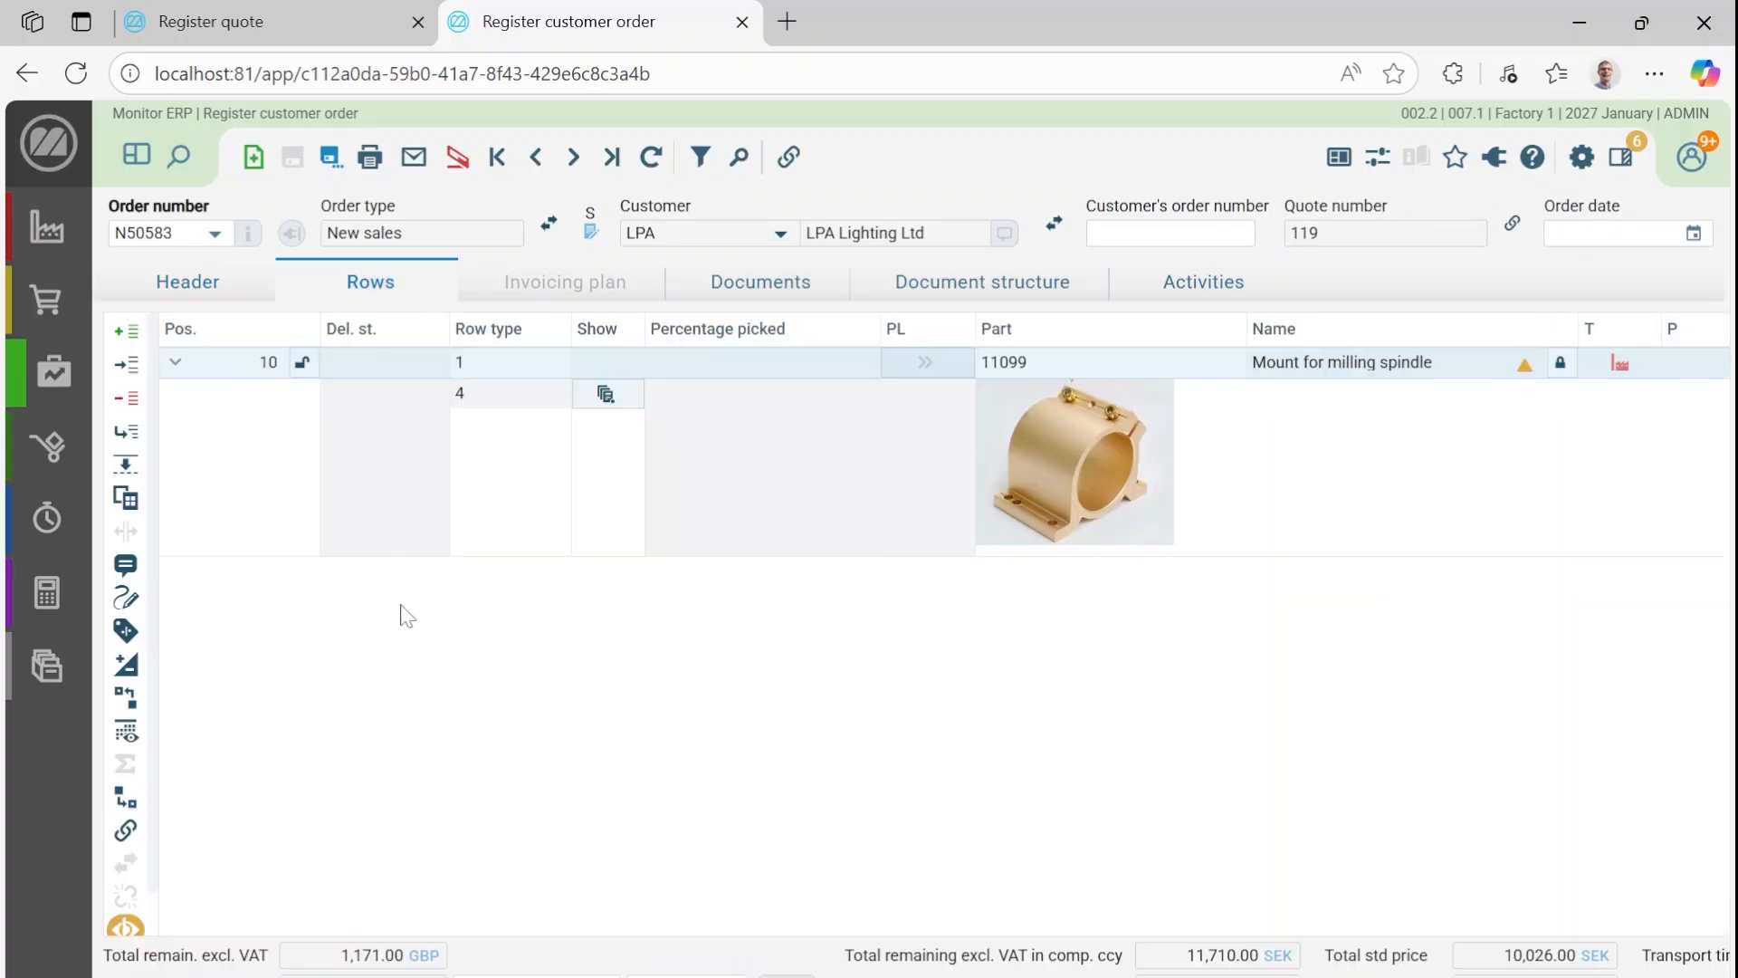
{"action": "scroll", "coordinate": [912, 625], "scroll_direction": "right", "scroll_amount": 20}
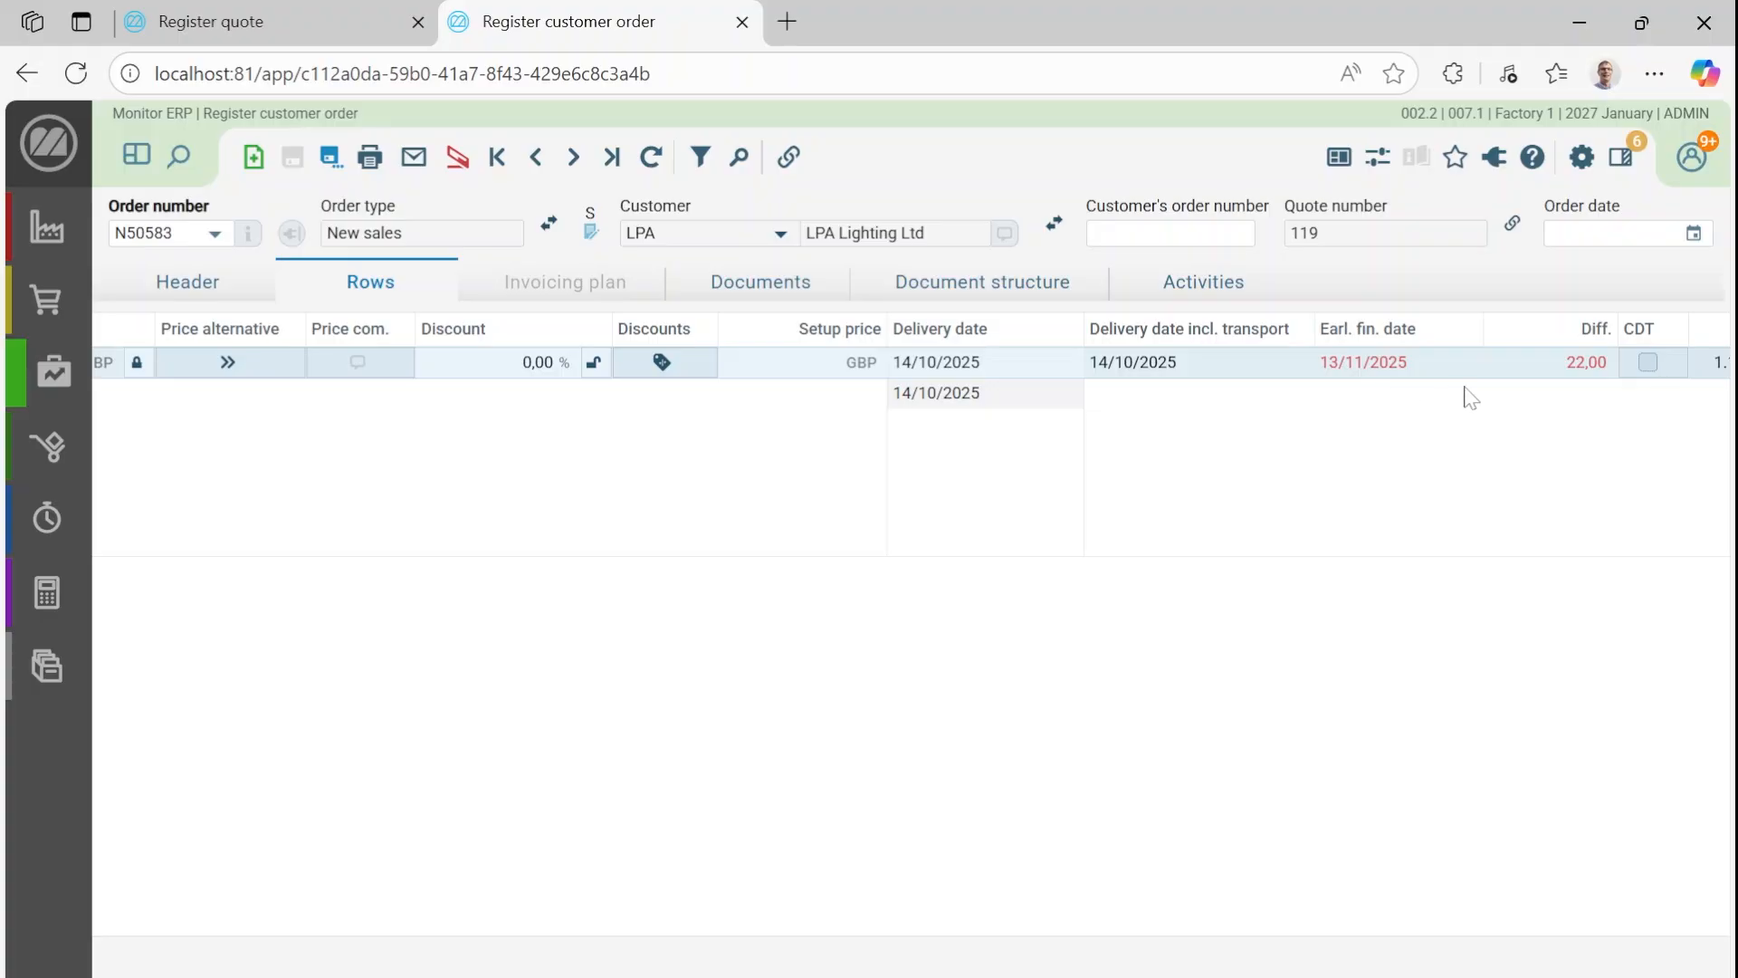
{"action": "left_click", "coordinate": [1647, 364]}
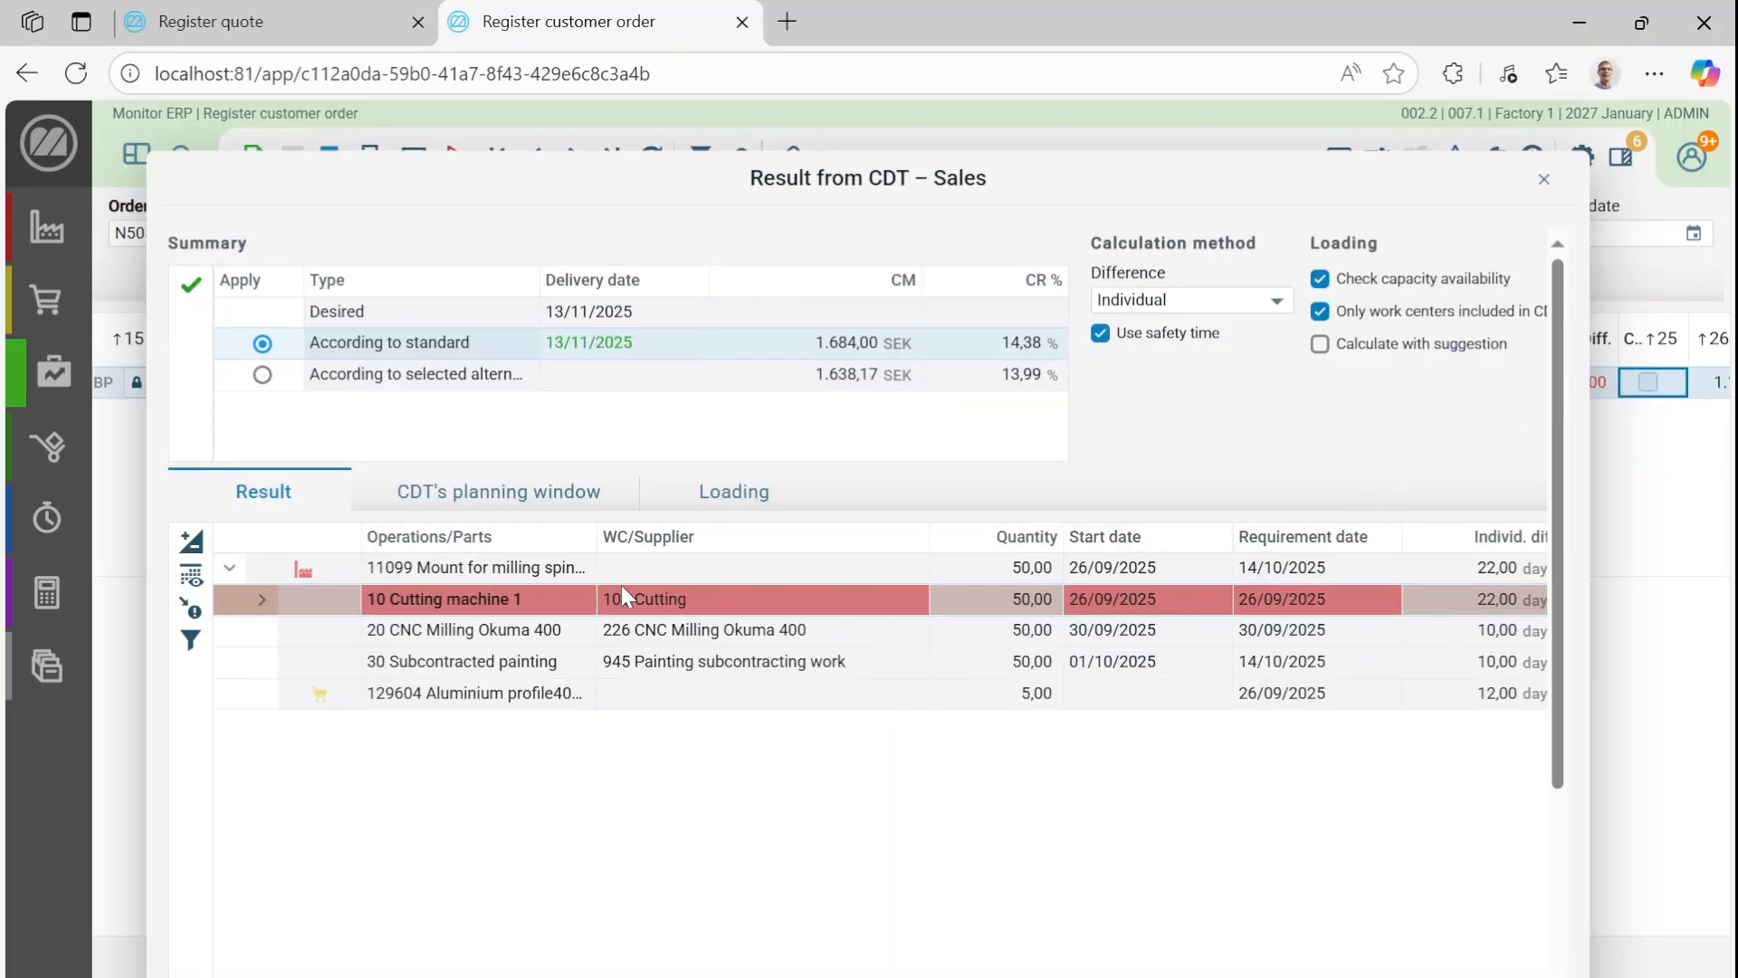
{"action": "left_click", "coordinate": [262, 601]}
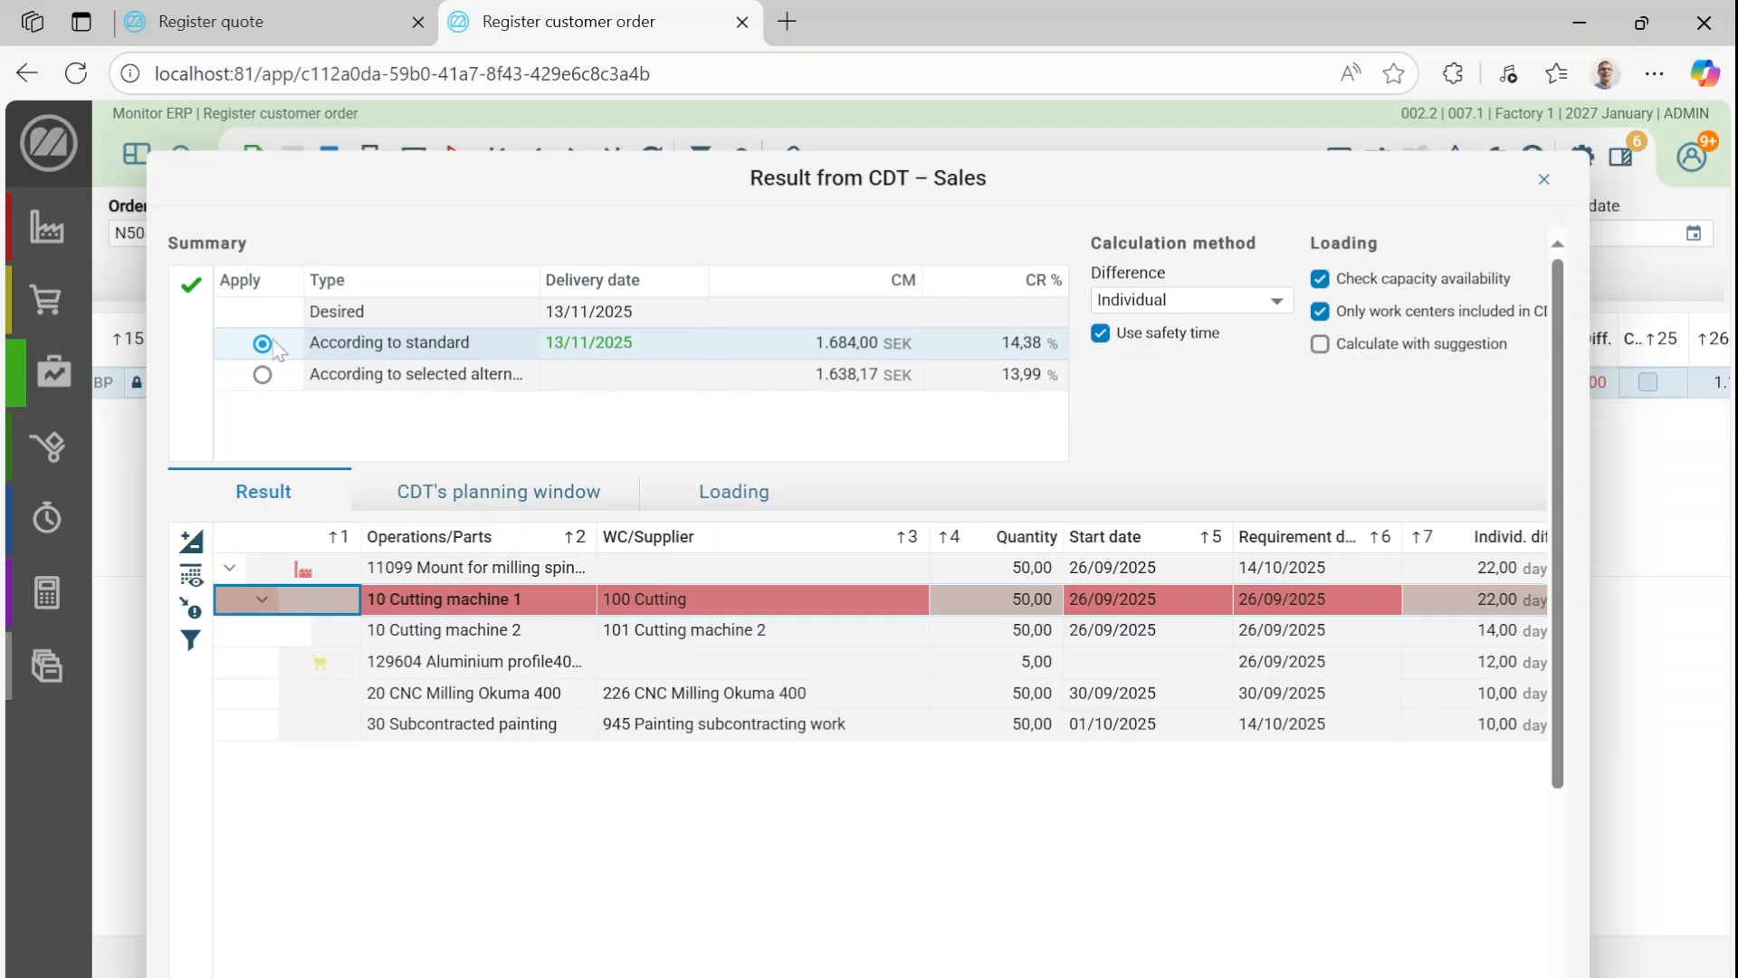
Step: Apply and save the According to standard delivery date of 13/11/2025 on the order, and show the order confirmation document
{"action": "left_click", "coordinate": [191, 292]}
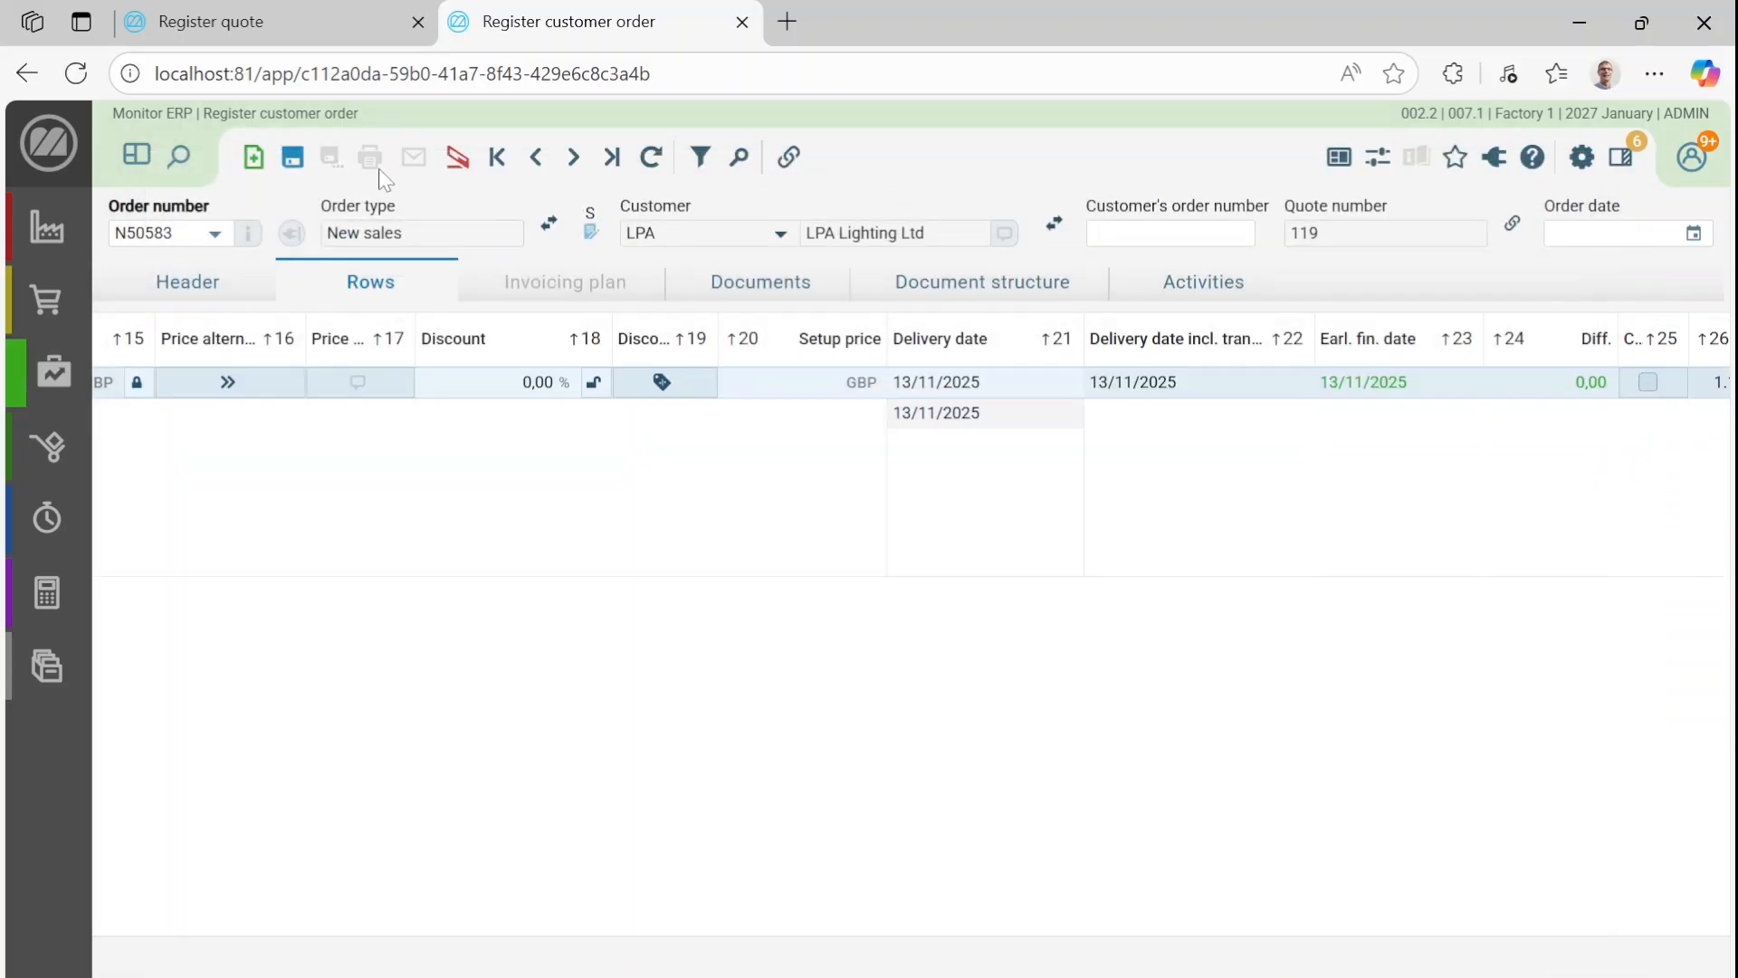
{"action": "left_click", "coordinate": [307, 166]}
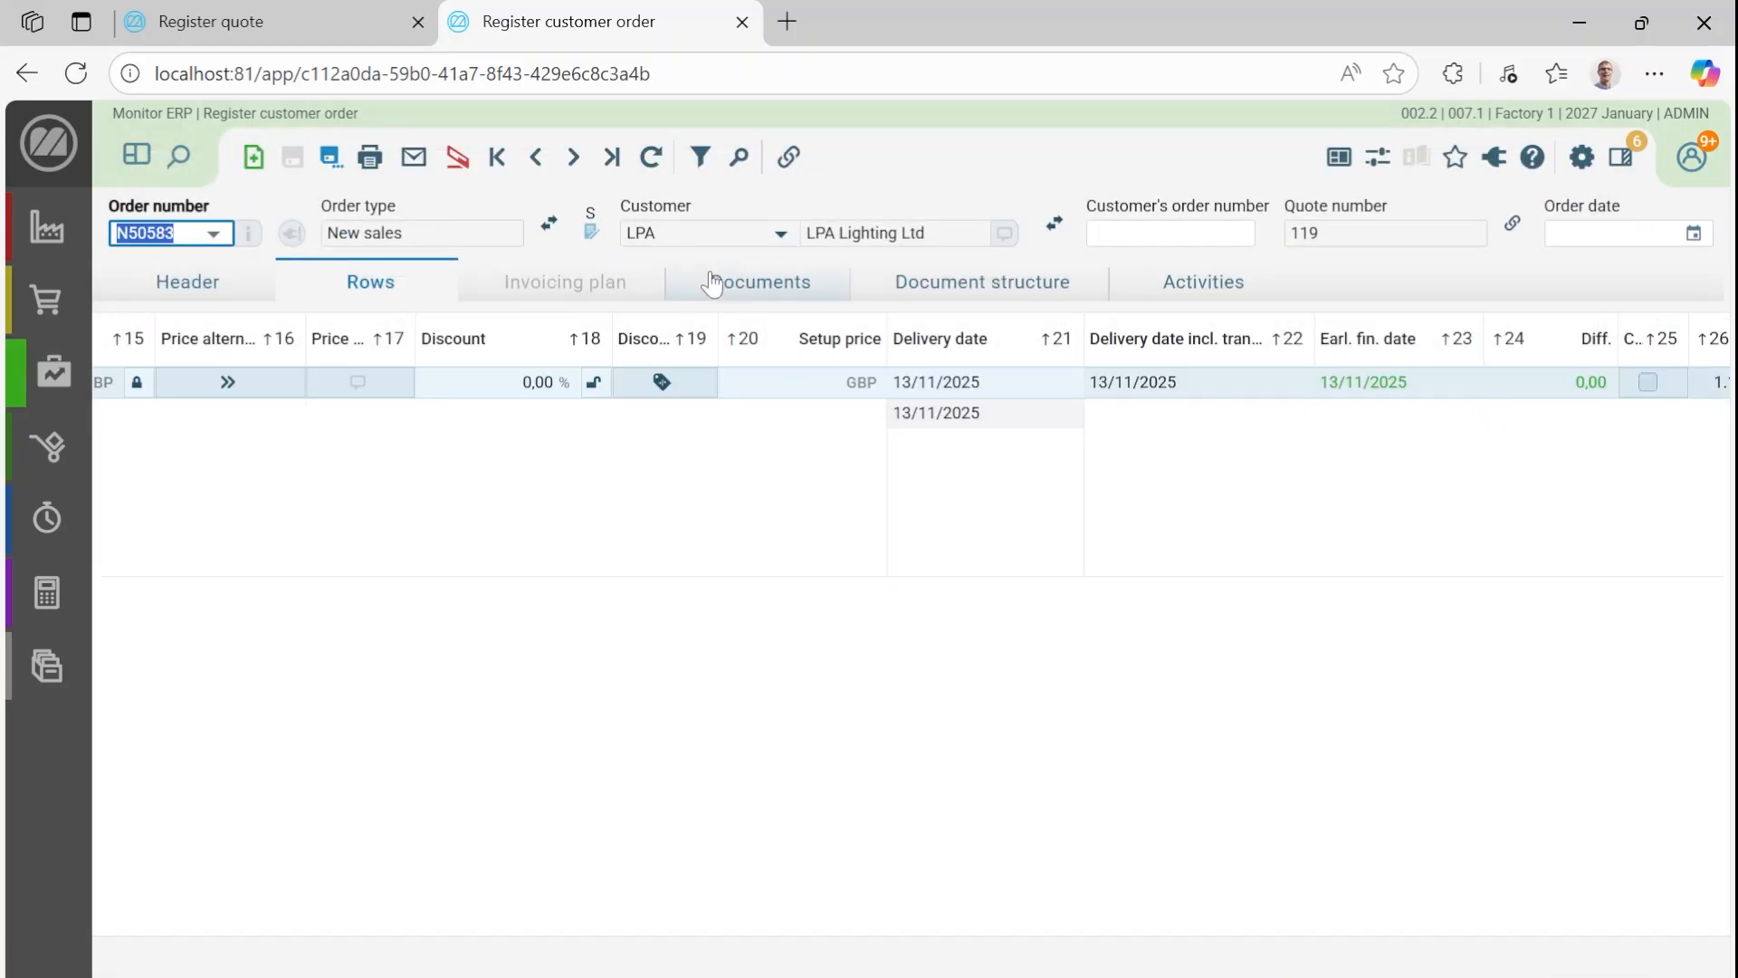
{"action": "left_click", "coordinate": [741, 292]}
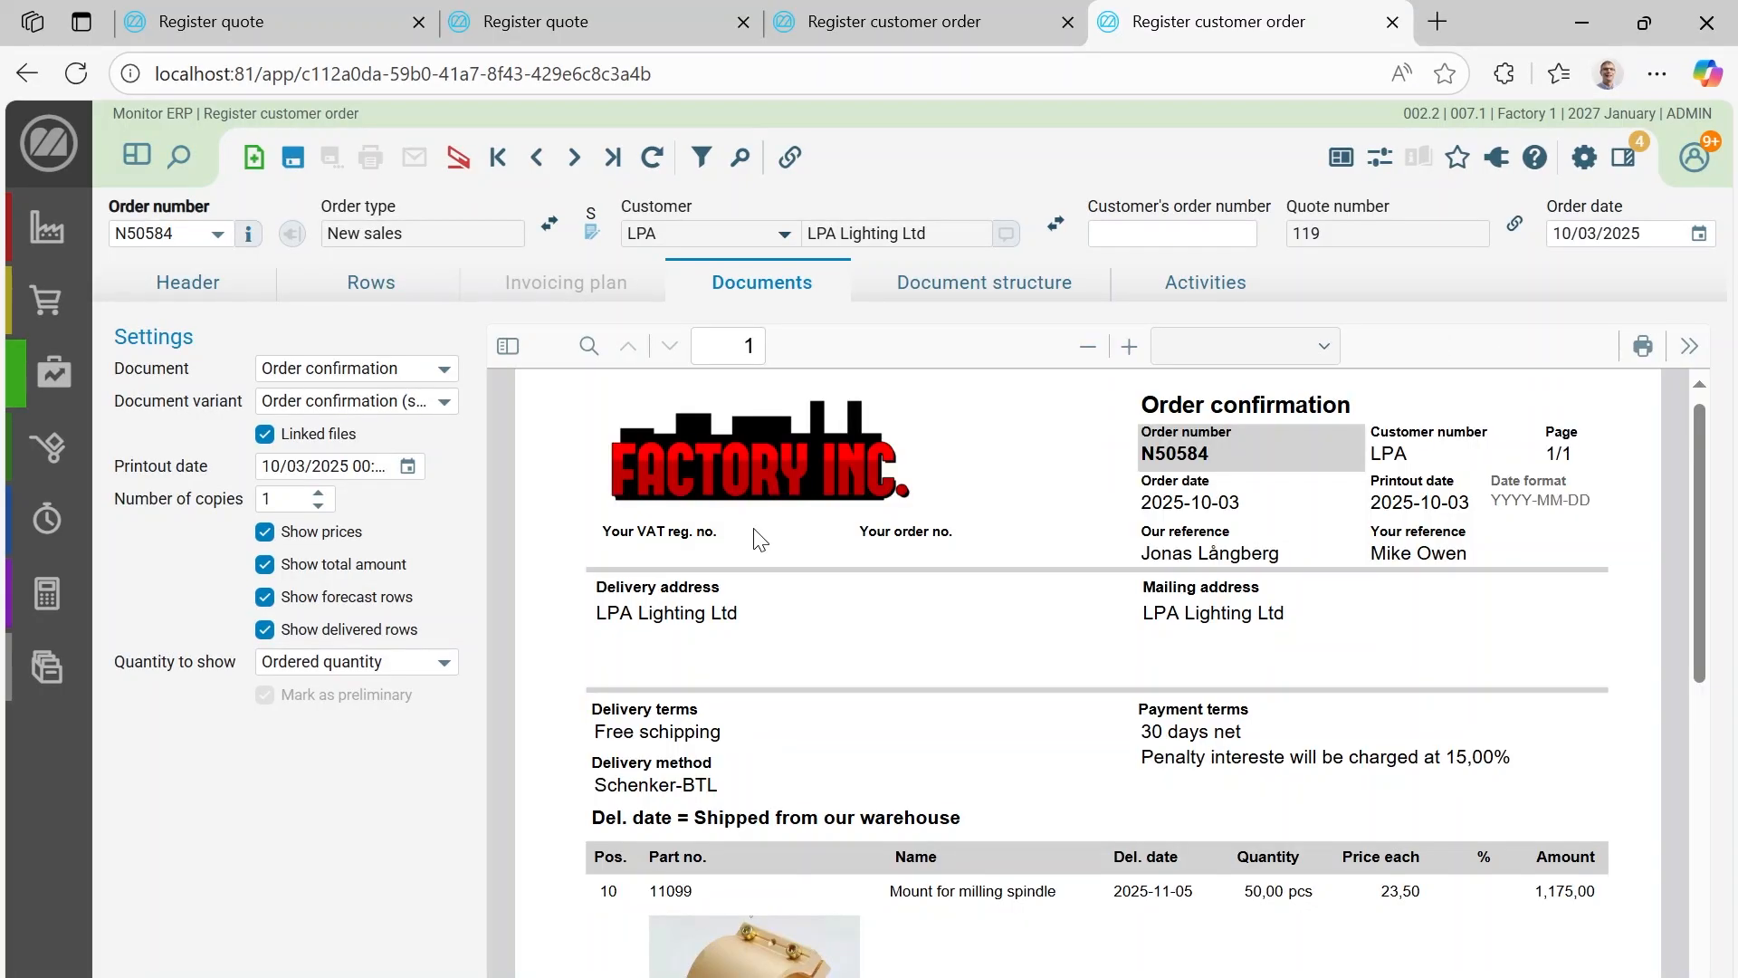
Step: Save the customer order with M-order selected on the part 11099 row and show the new manufacturing order's documents
{"action": "left_click", "coordinate": [378, 299]}
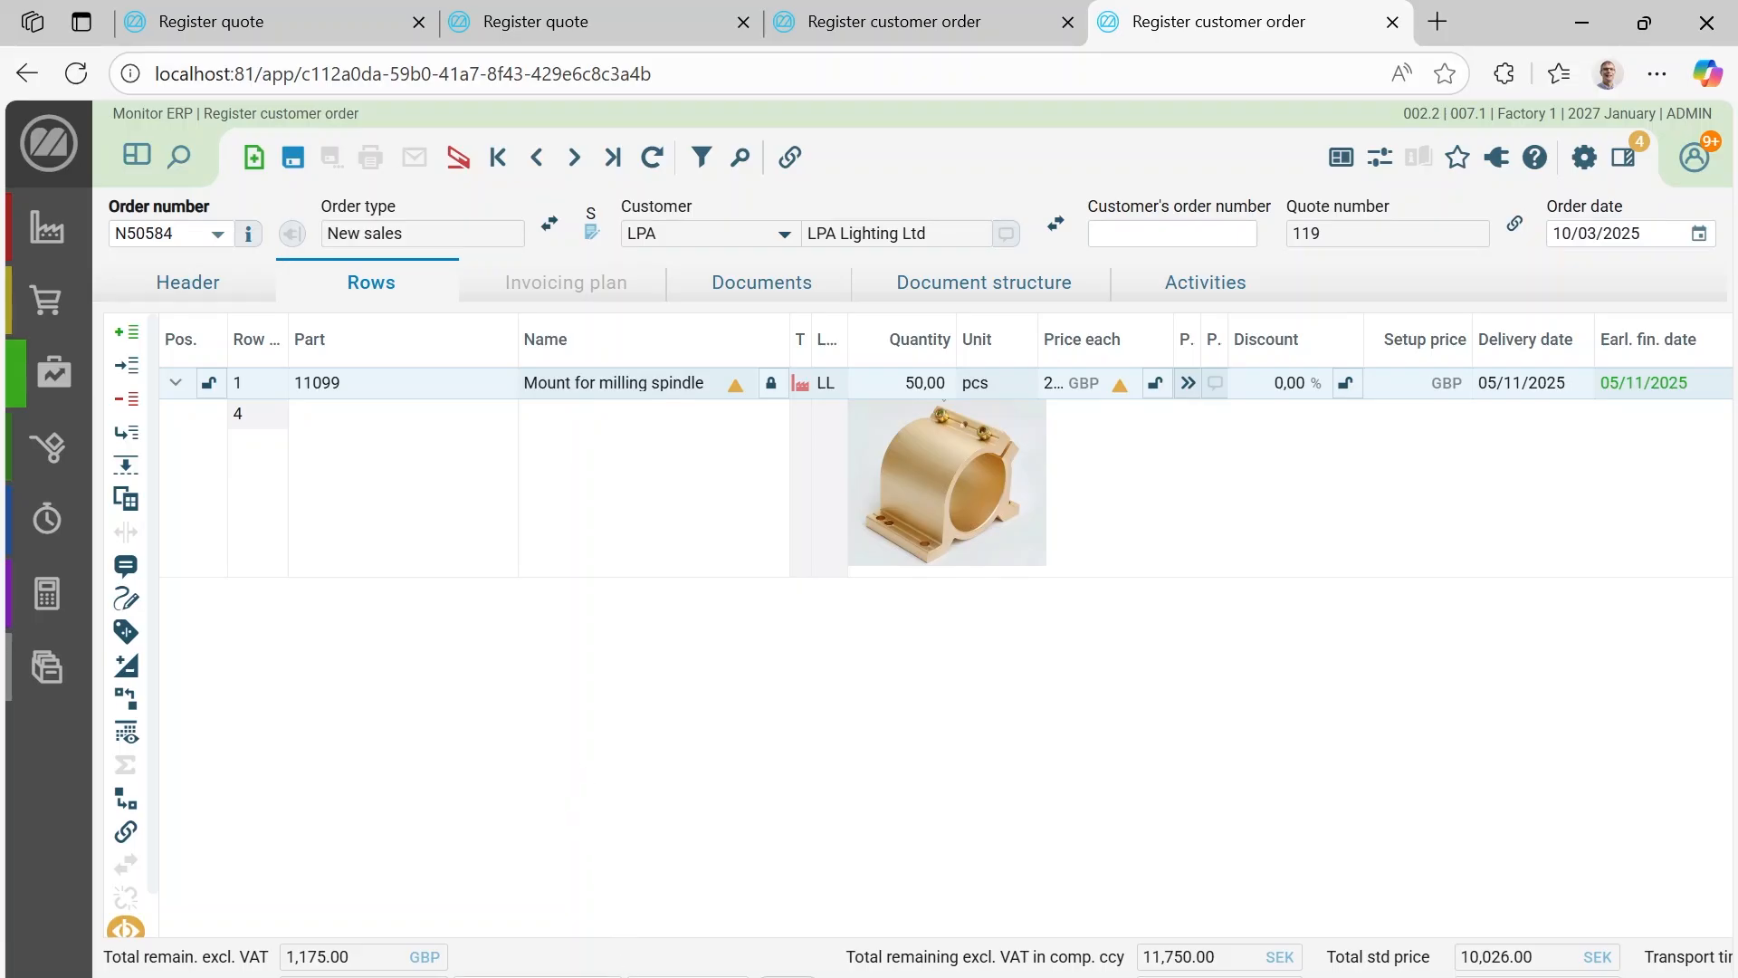
{"action": "scroll", "coordinate": [912, 634], "scroll_direction": "right", "scroll_amount": 7}
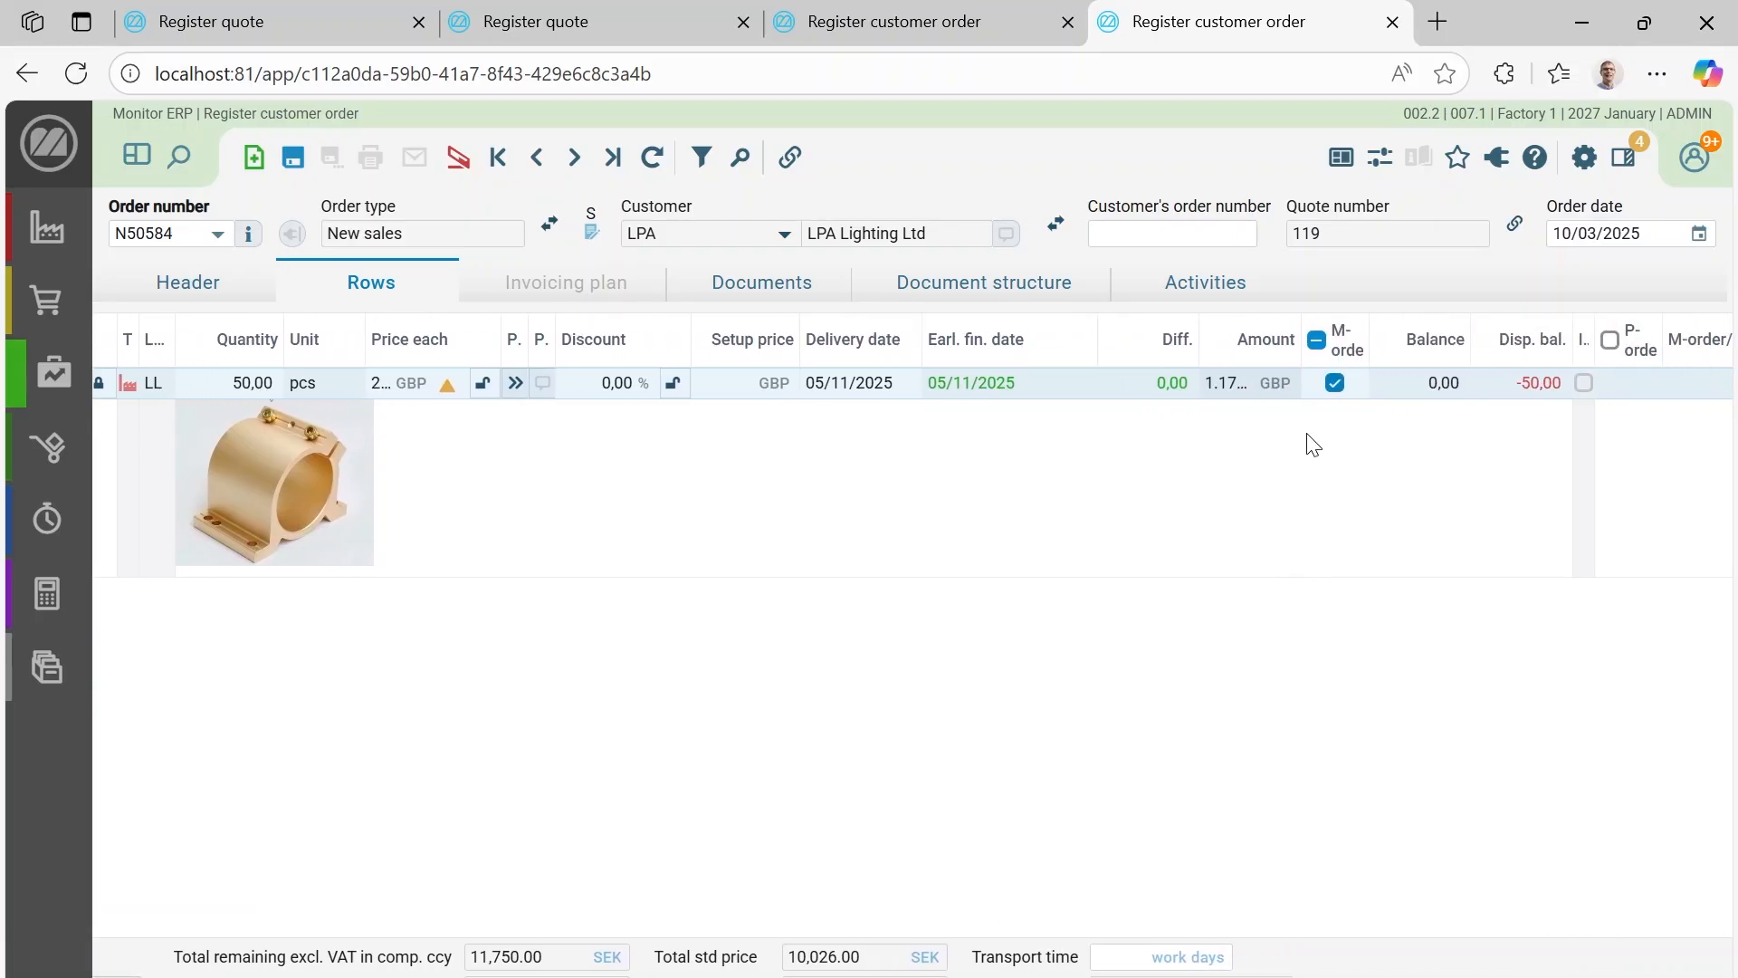
{"action": "left_click", "coordinate": [1335, 382]}
{"action": "left_click", "coordinate": [295, 164]}
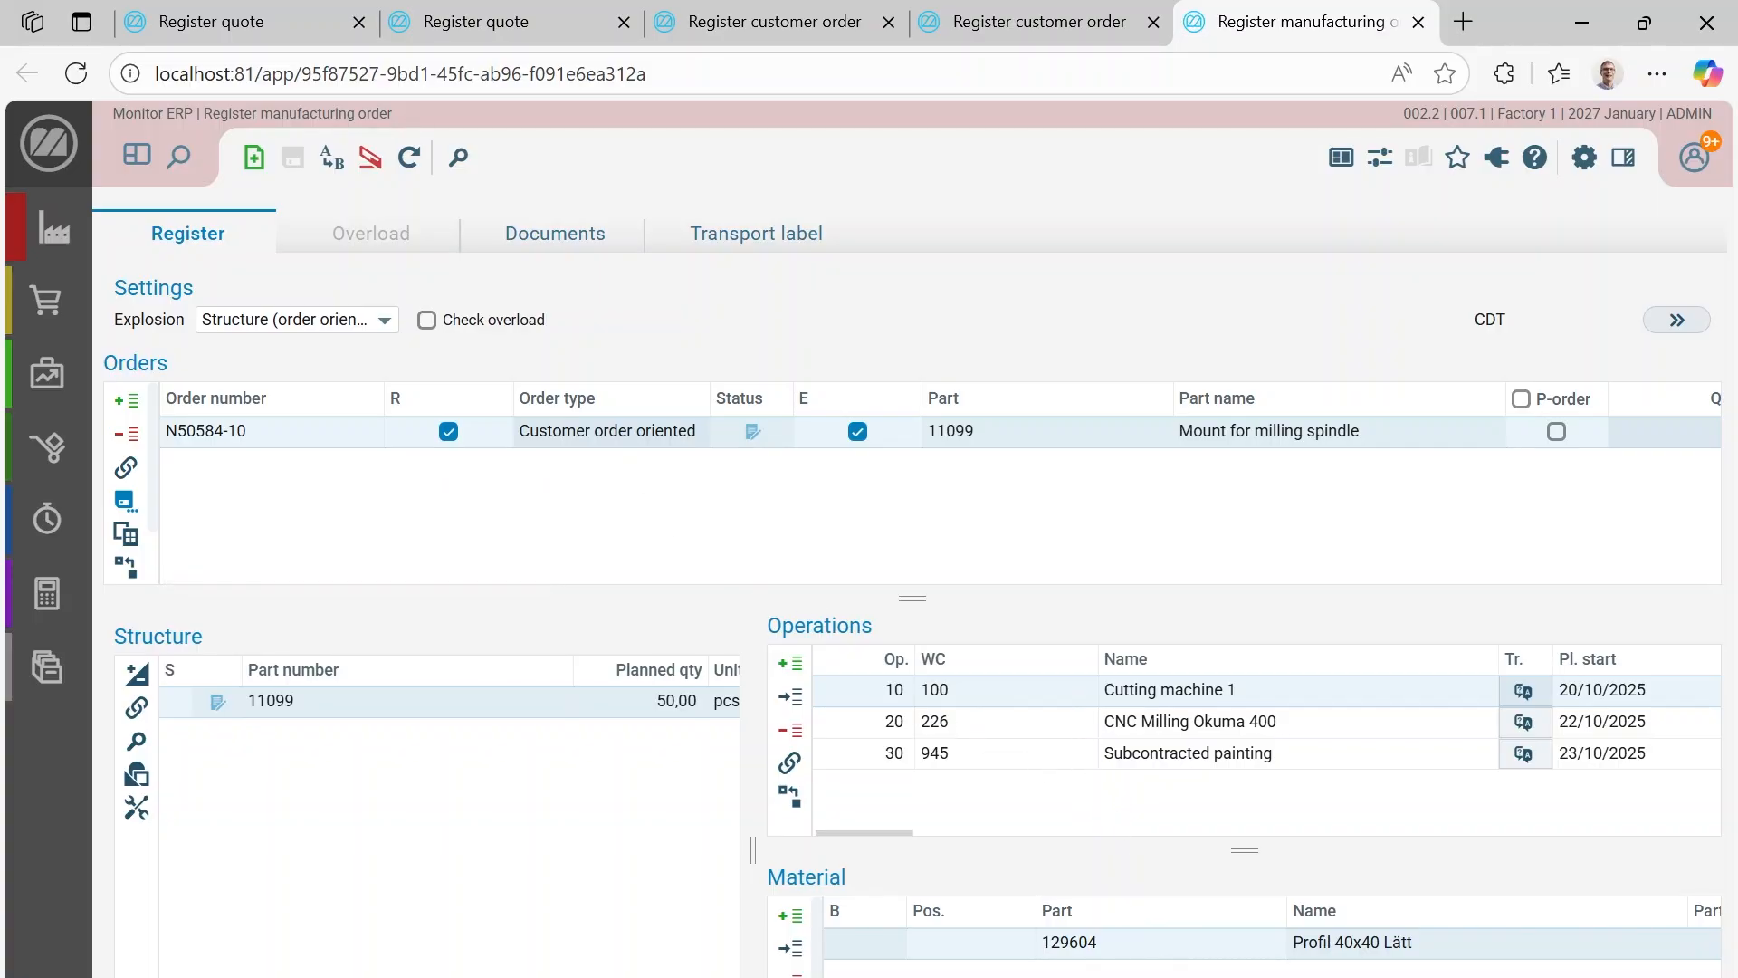
{"action": "left_click", "coordinate": [574, 239]}
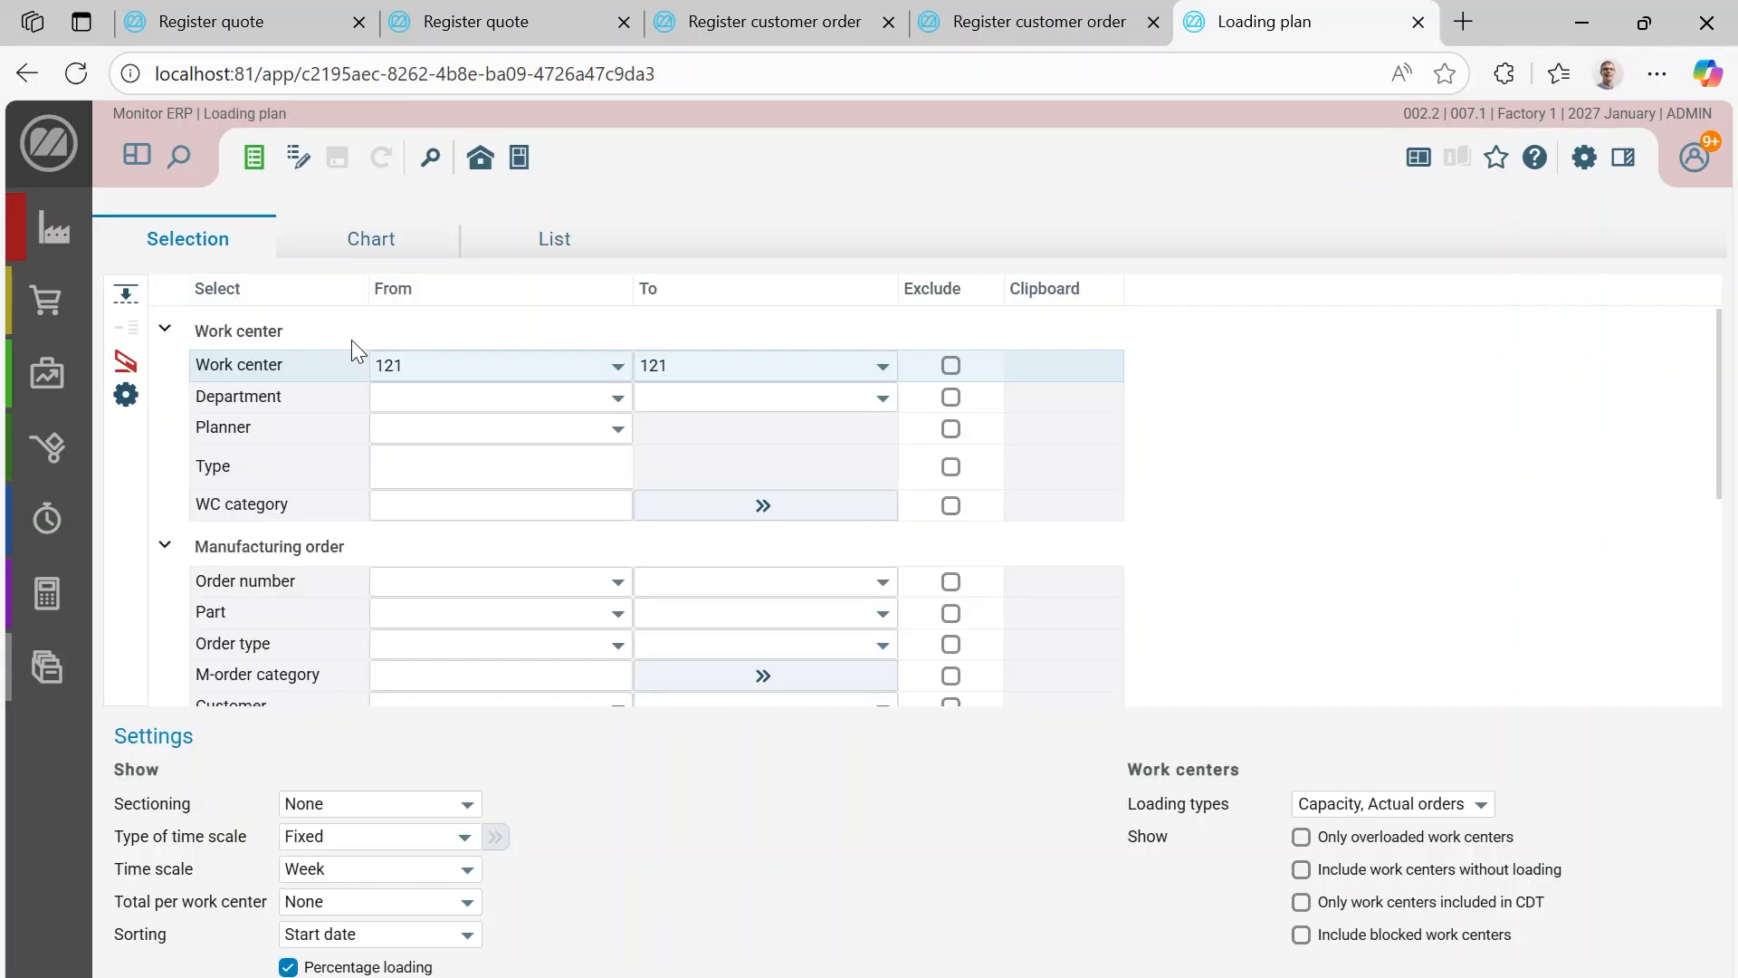
Step: Show the loading plan chart for work center 121 and review the planned dates in work center 100's priority plan
{"action": "left_click", "coordinate": [354, 250]}
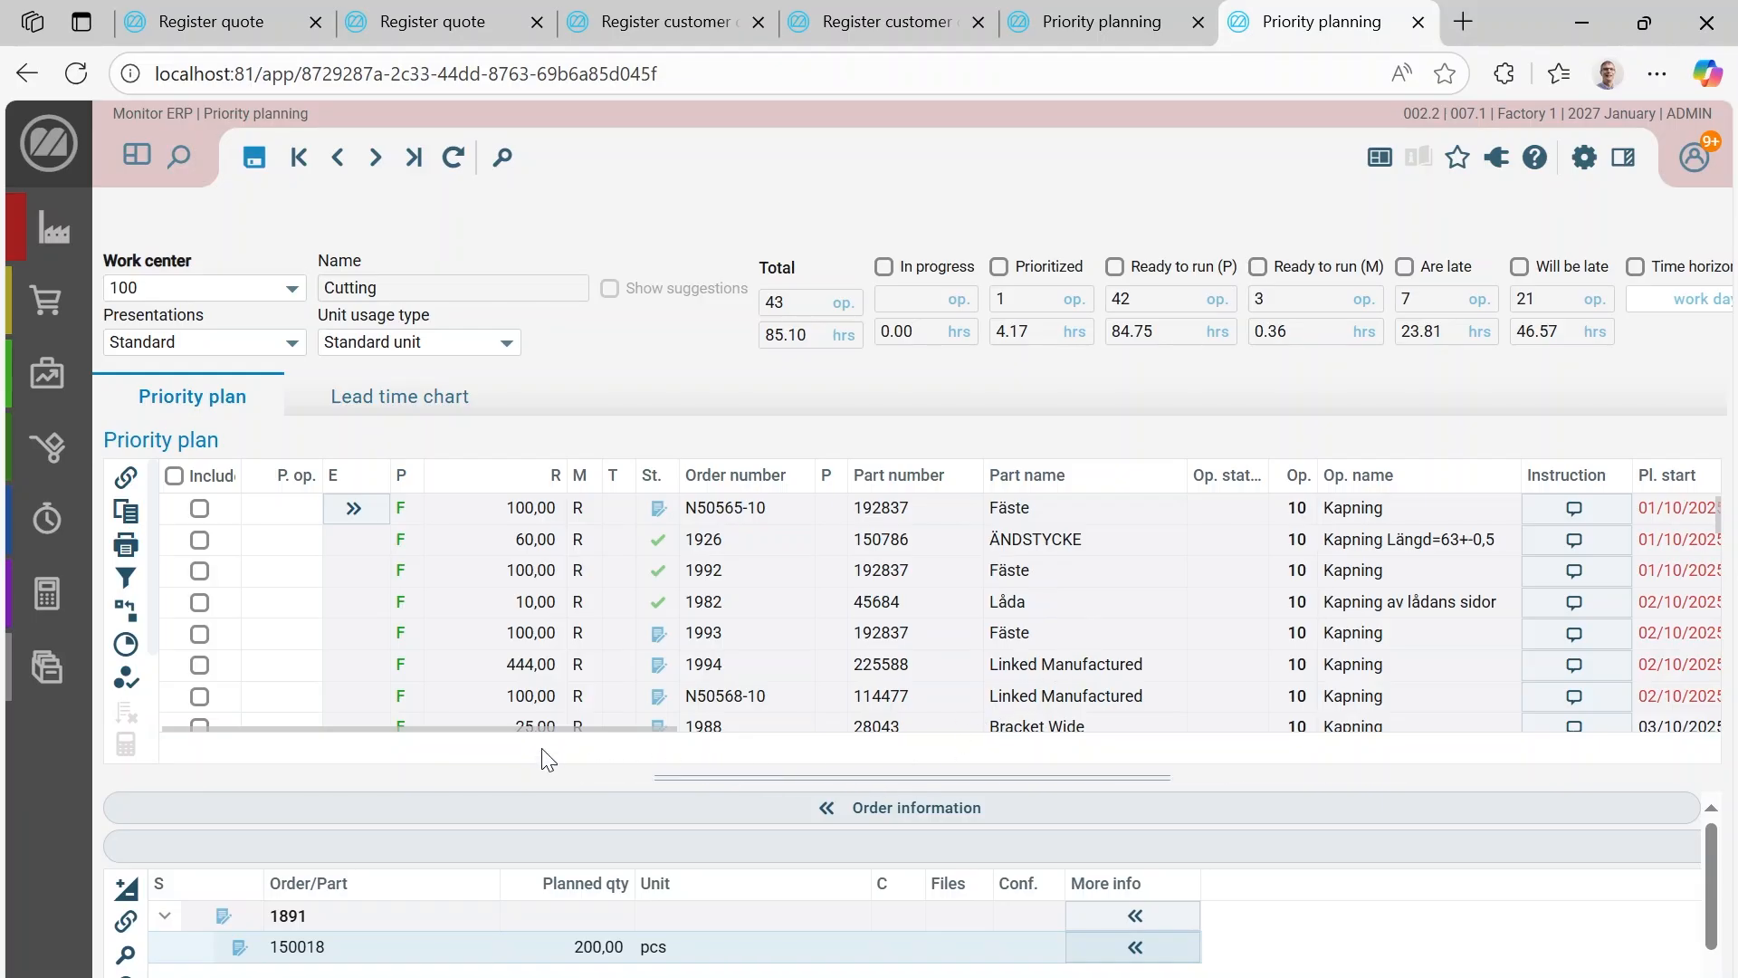
{"action": "left_click", "coordinate": [551, 723]}
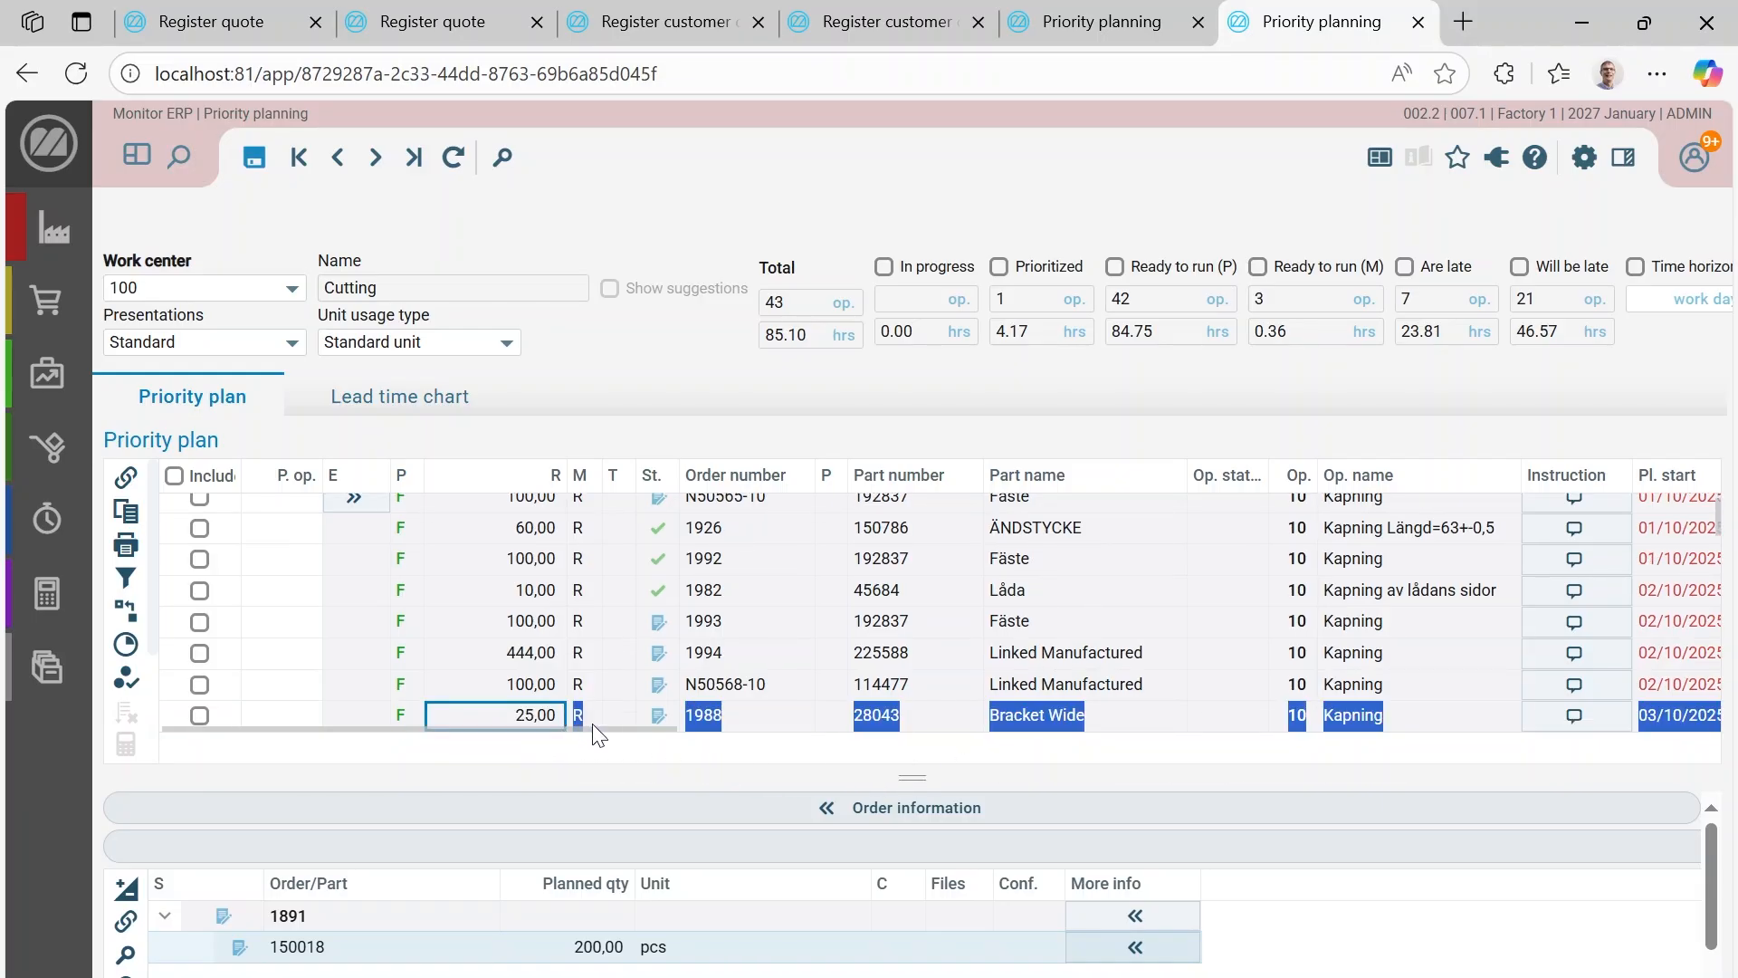
{"action": "scroll", "coordinate": [640, 737], "scroll_direction": "right", "scroll_amount": 5}
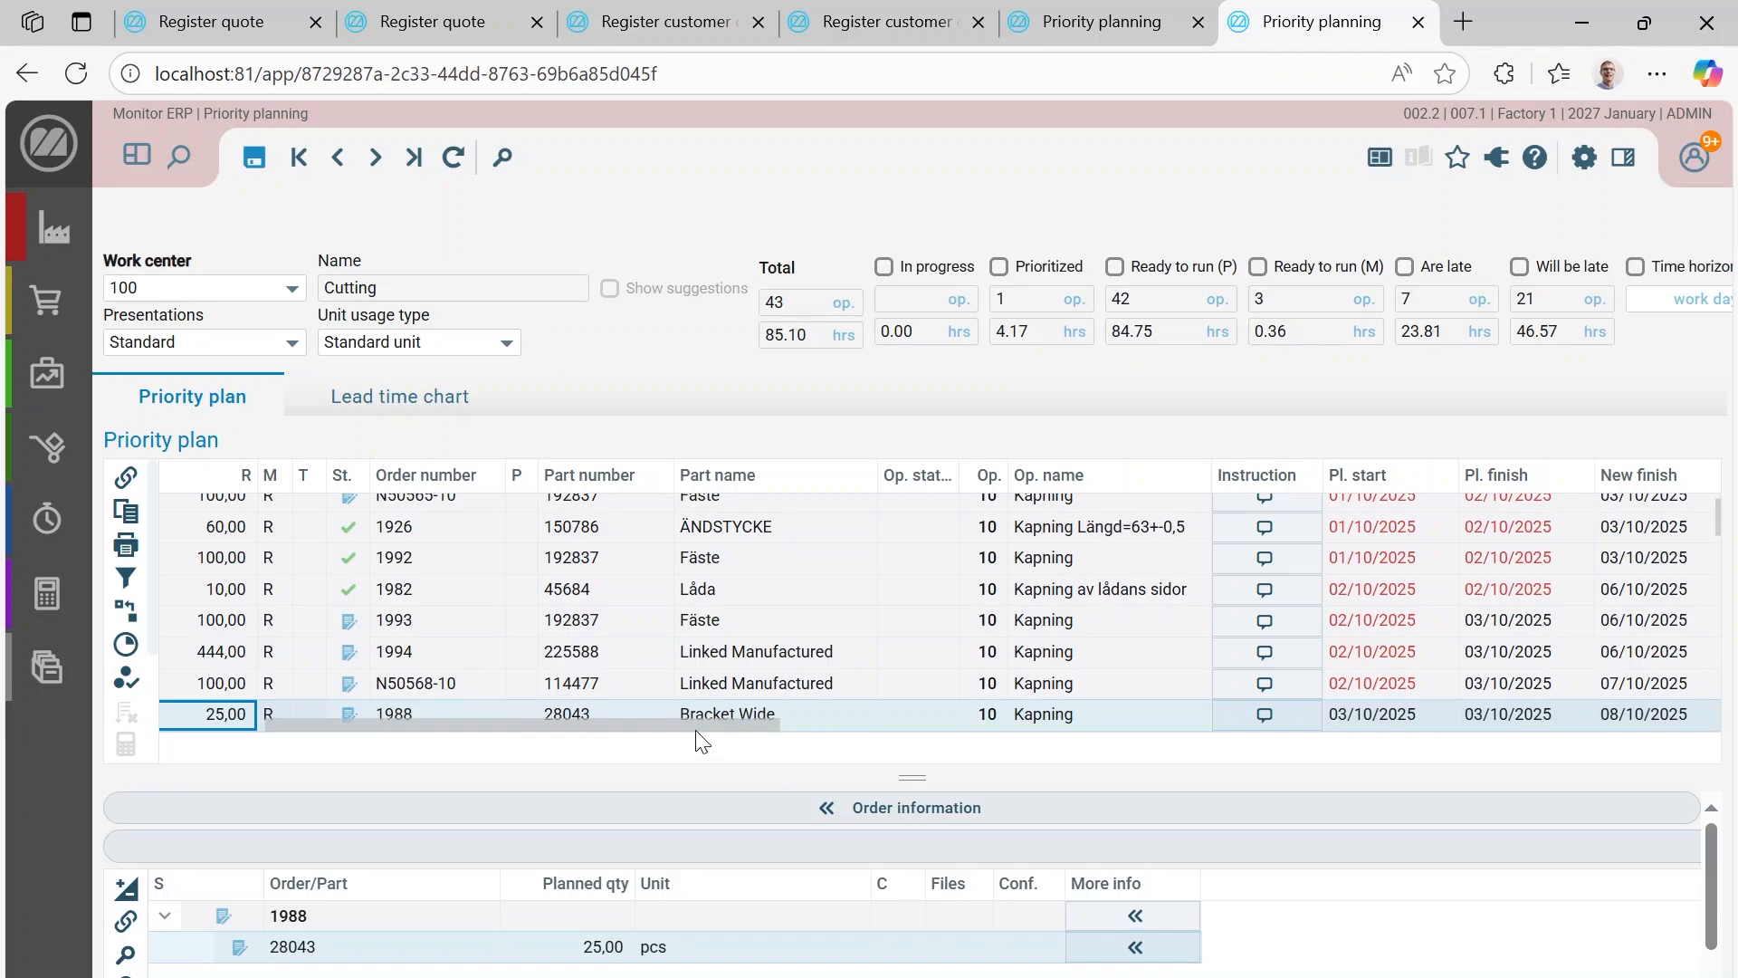
{"action": "scroll", "coordinate": [699, 741], "scroll_direction": "left", "scroll_amount": 3}
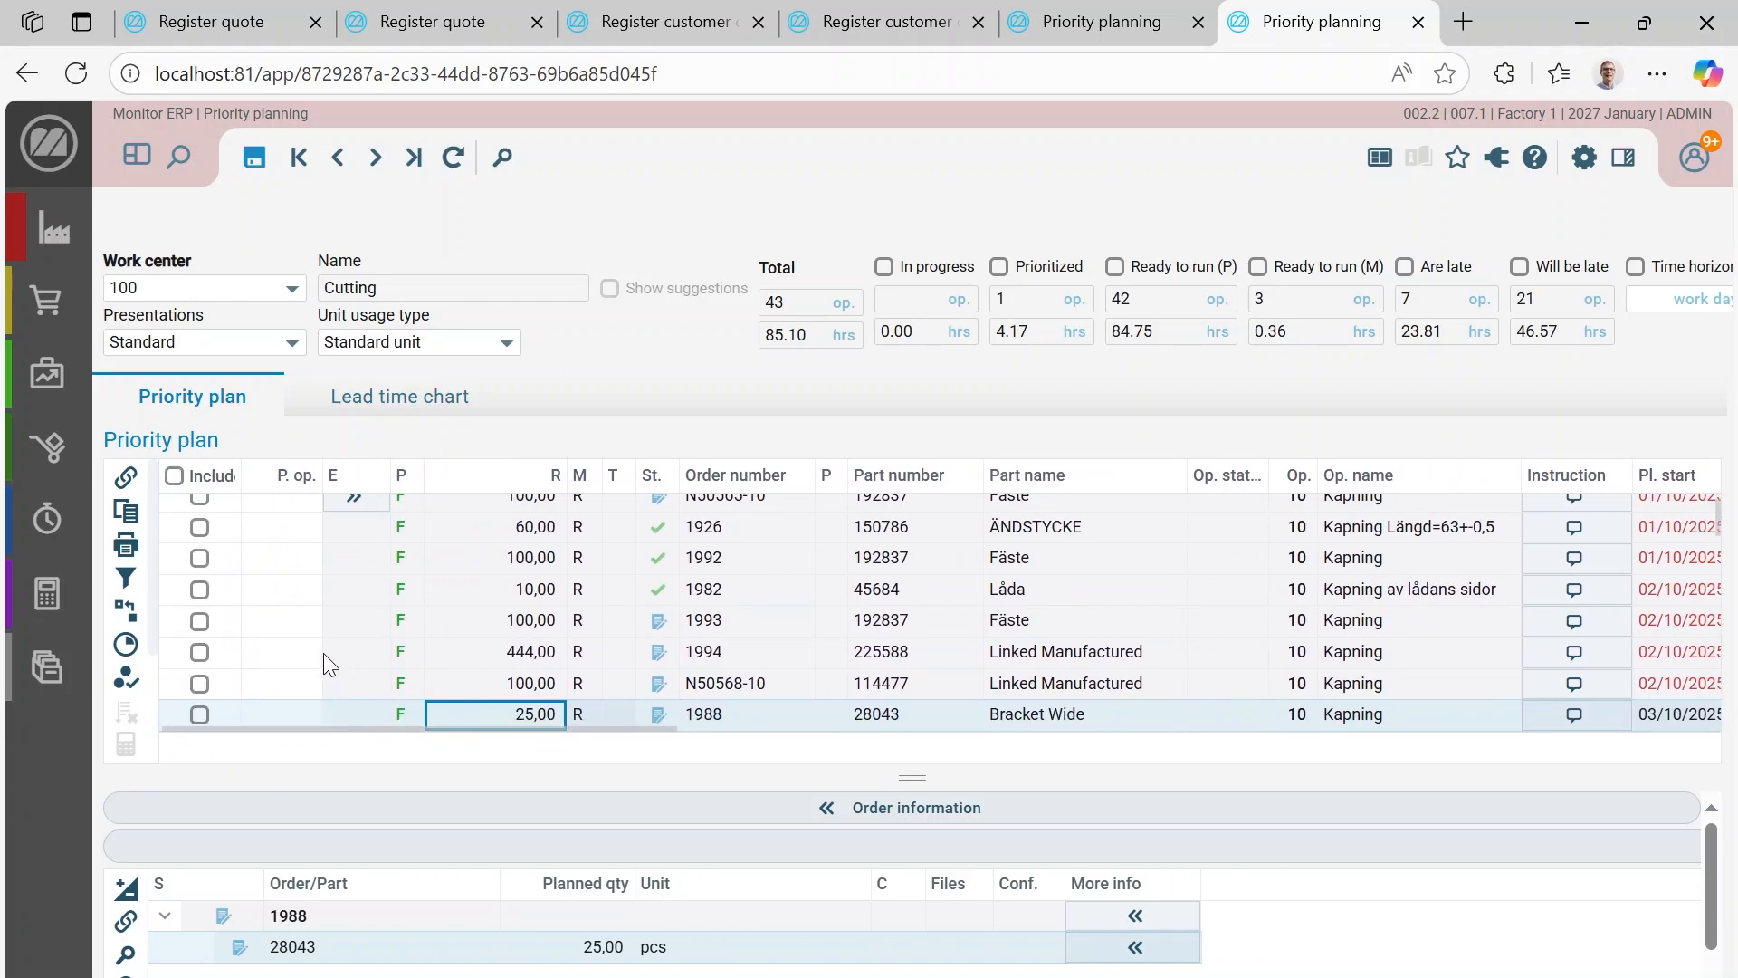
Step: Set the prioritized operation number to 1 on part 11099's Cutting machine 1 operation and save the priority plan
{"action": "scroll", "coordinate": [900, 653], "scroll_direction": "down", "scroll_amount": 3}
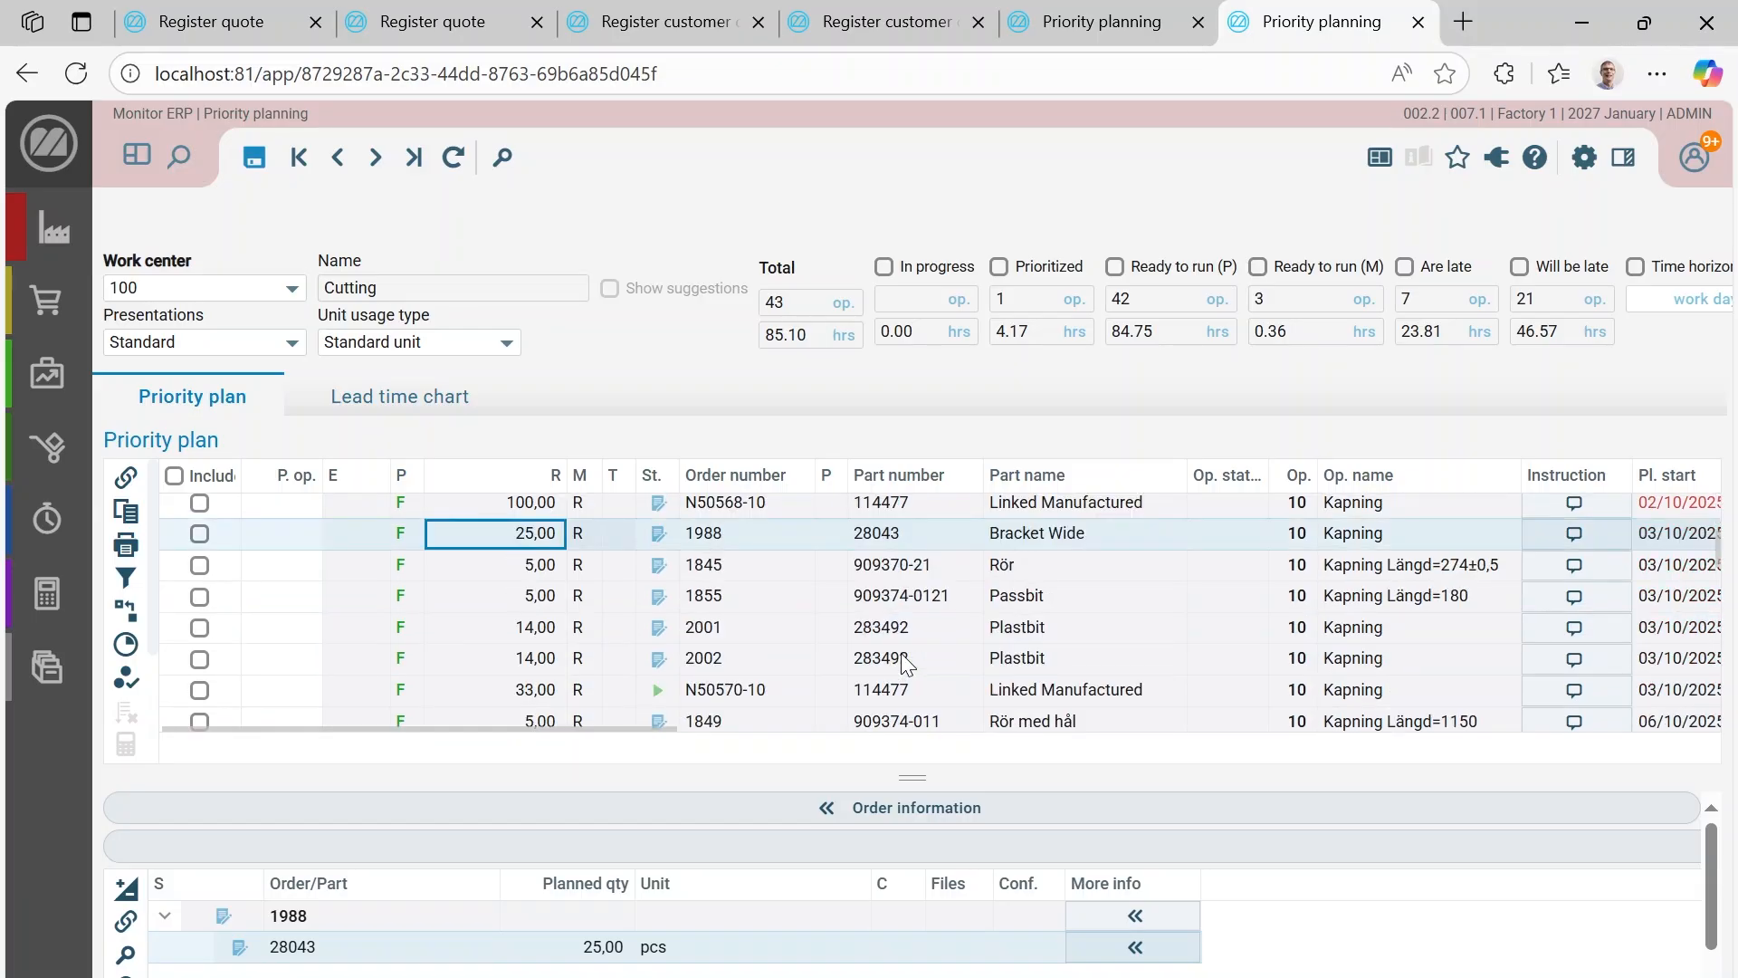
{"action": "scroll", "coordinate": [902, 658], "scroll_direction": "down", "scroll_amount": 5}
{"action": "scroll", "coordinate": [900, 654], "scroll_direction": "down", "scroll_amount": 8}
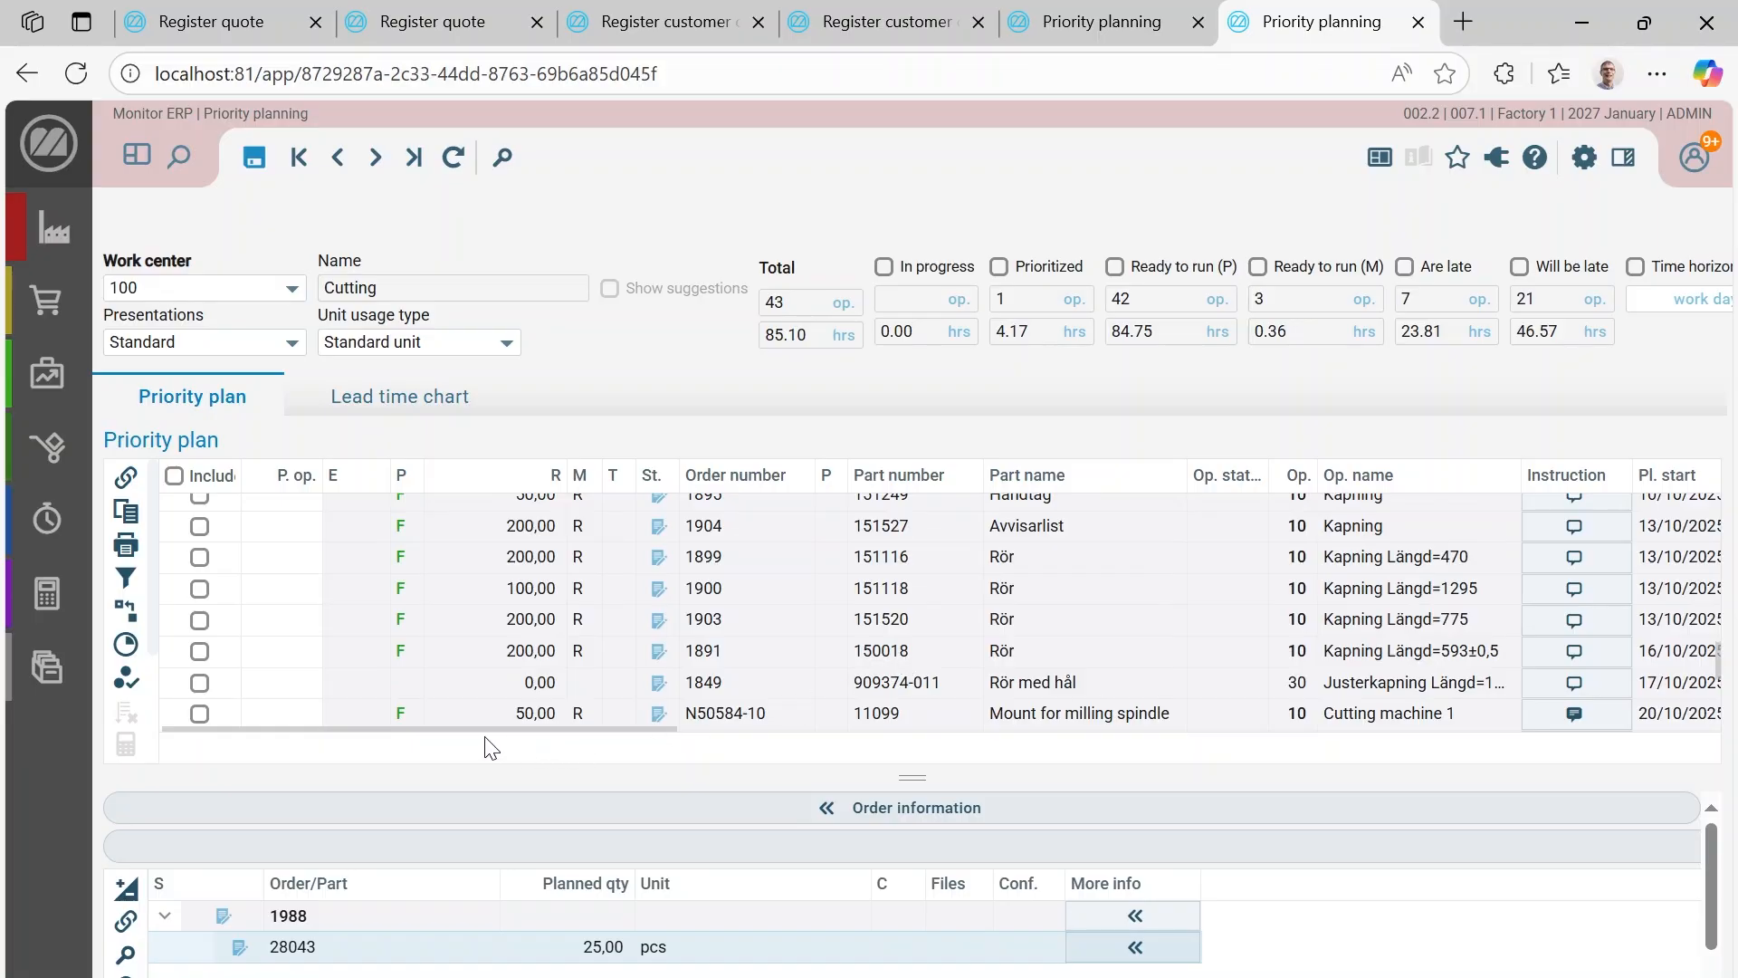
{"action": "left_click", "coordinate": [297, 714]}
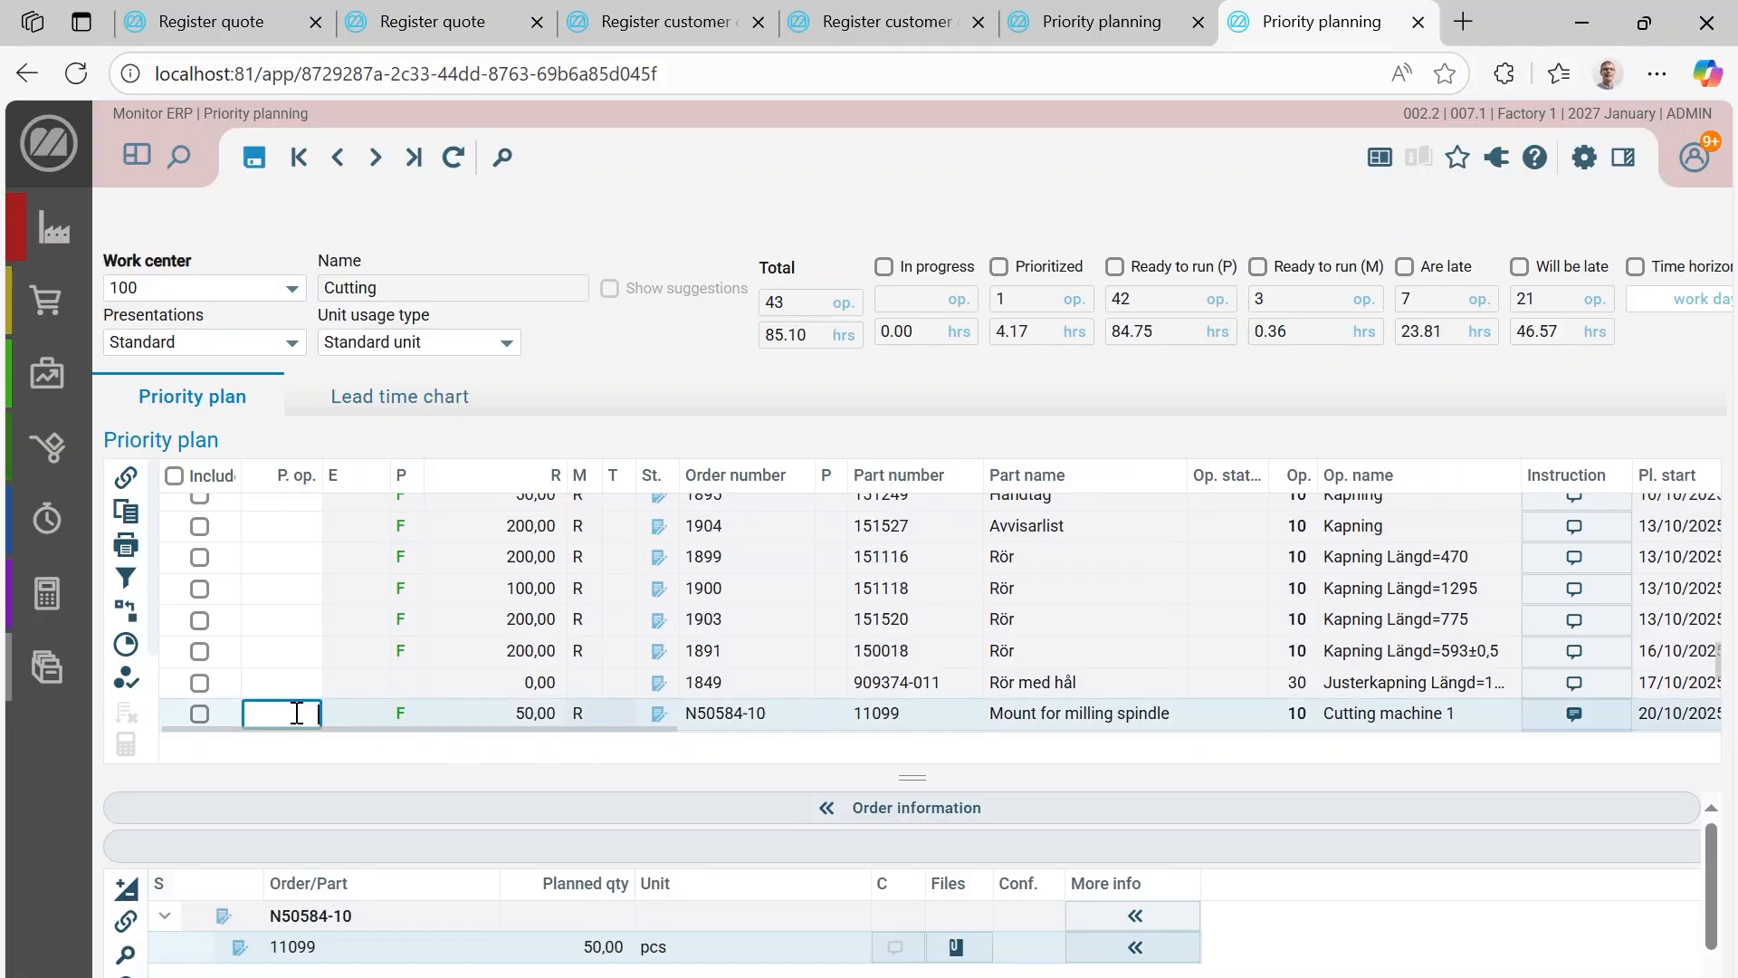
{"action": "type", "text": "1"}
{"action": "key", "text": "Tab"}
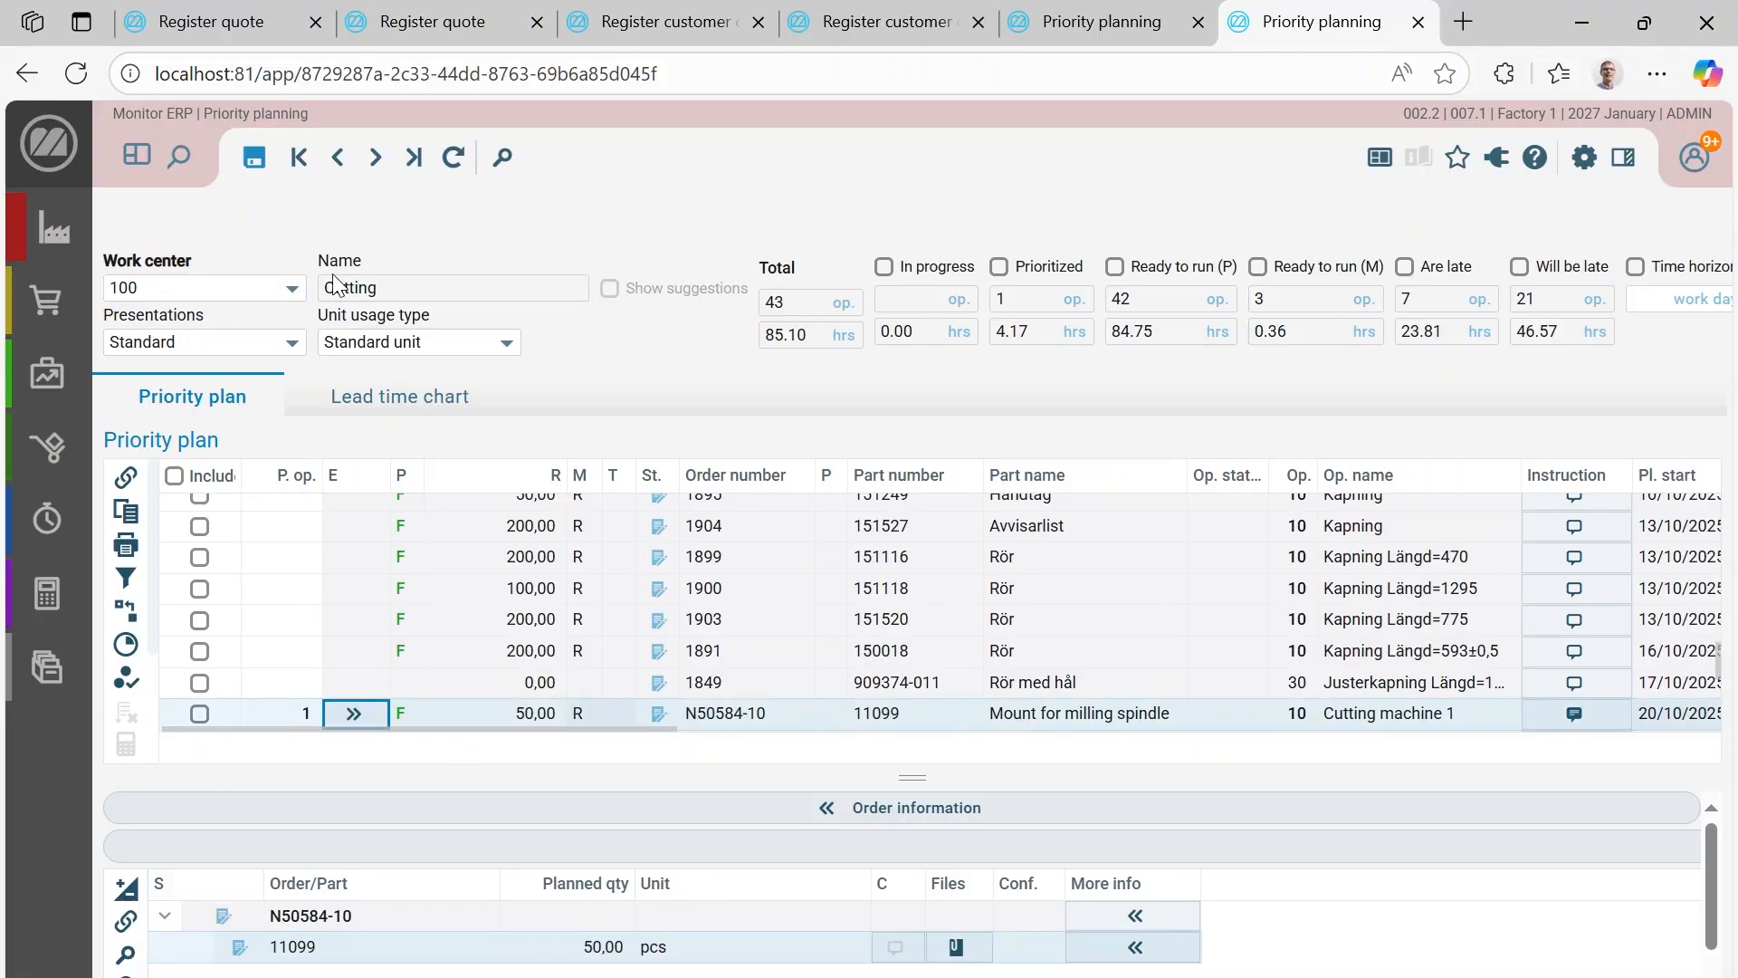
{"action": "left_click", "coordinate": [250, 156]}
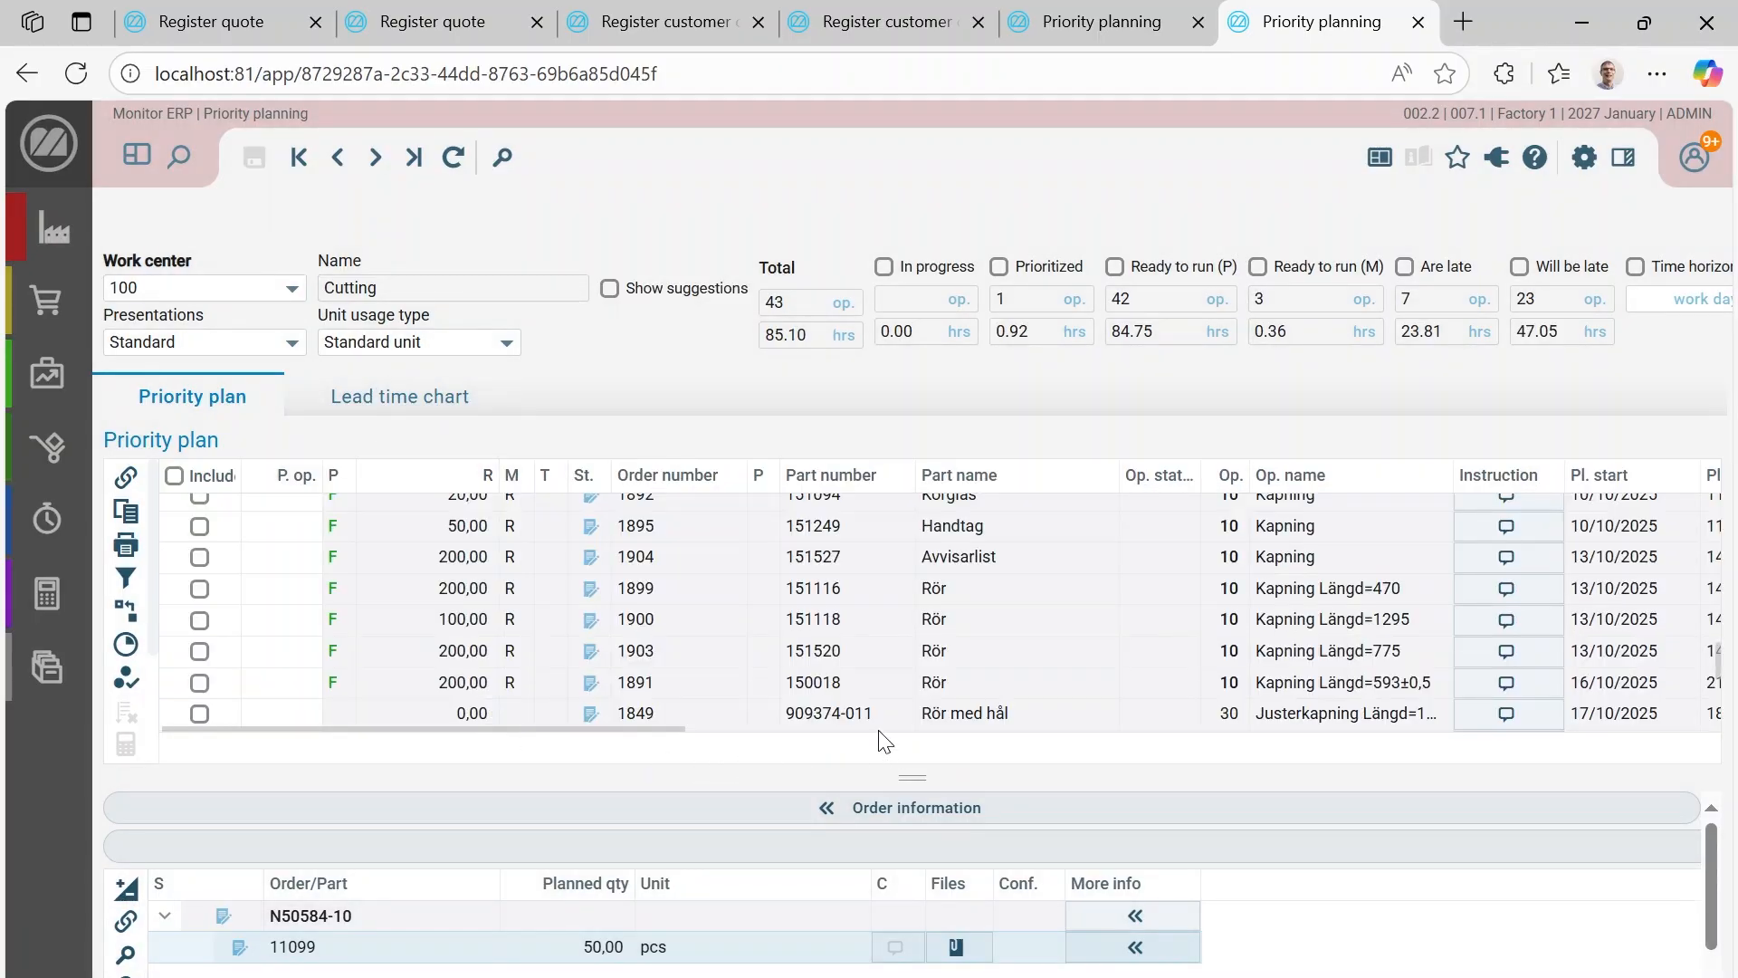
{"action": "scroll", "coordinate": [377, 681], "scroll_direction": "up", "scroll_amount": 10}
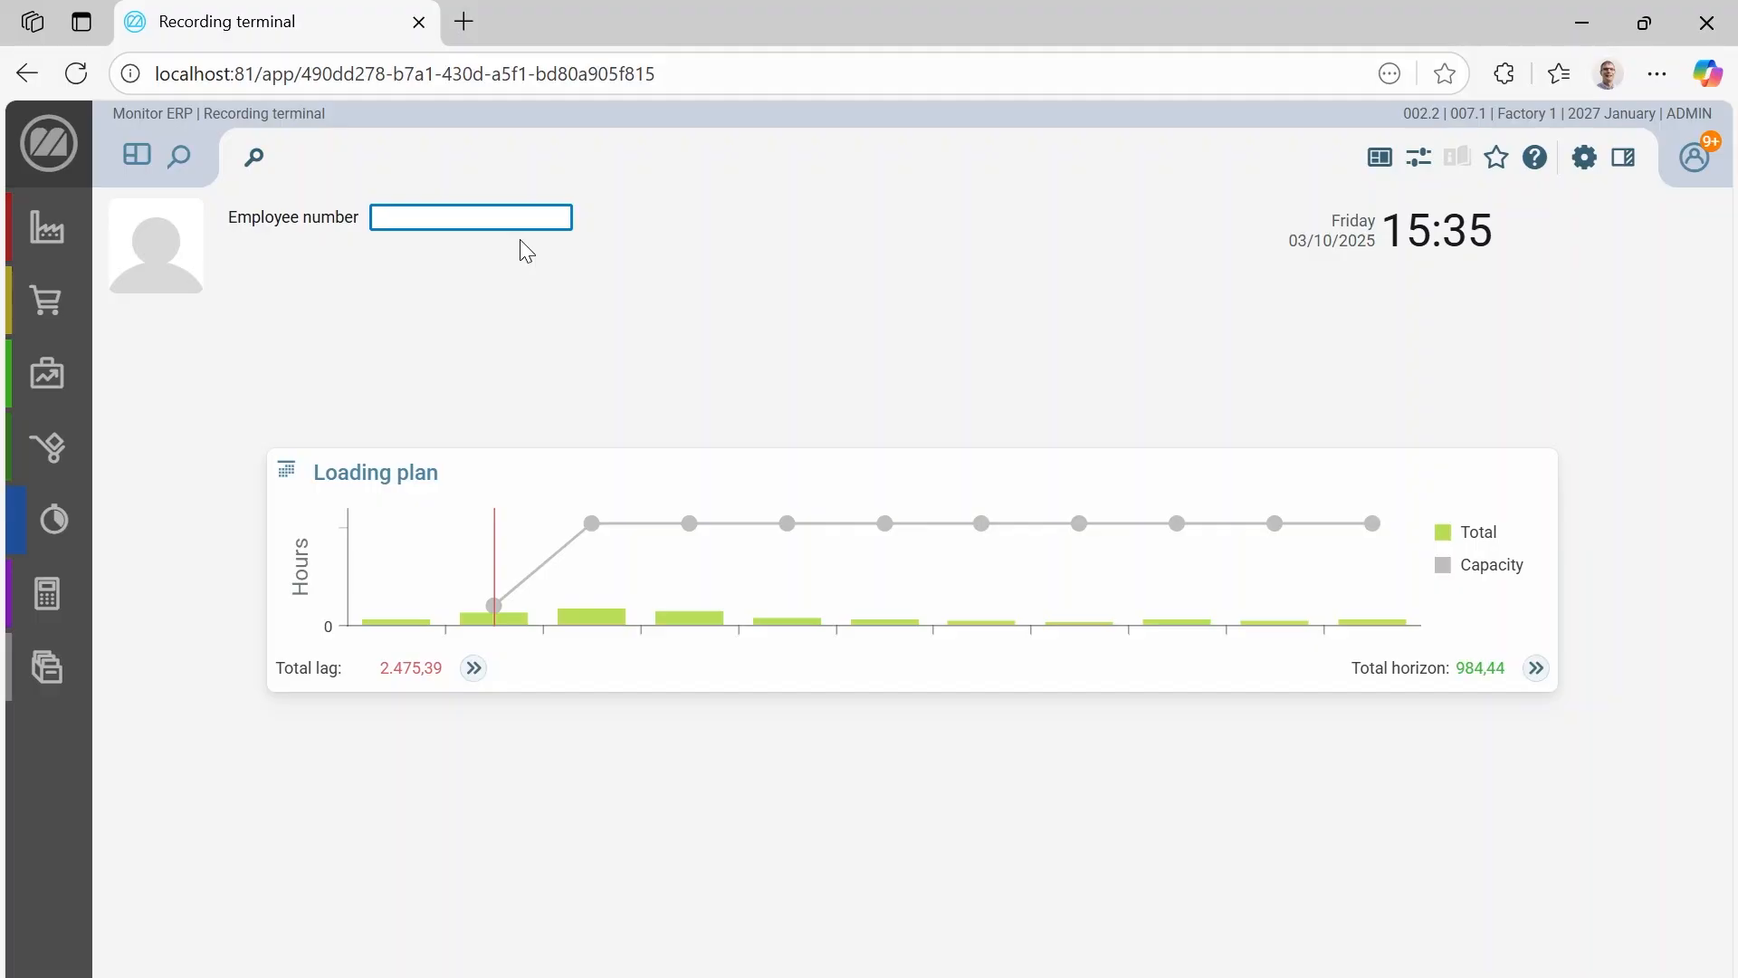
Step: Enter the employee number at the recording terminal and include the part 11099 order among the direct work for starting
{"action": "type", "text": "1006"}
{"action": "key", "text": "Return"}
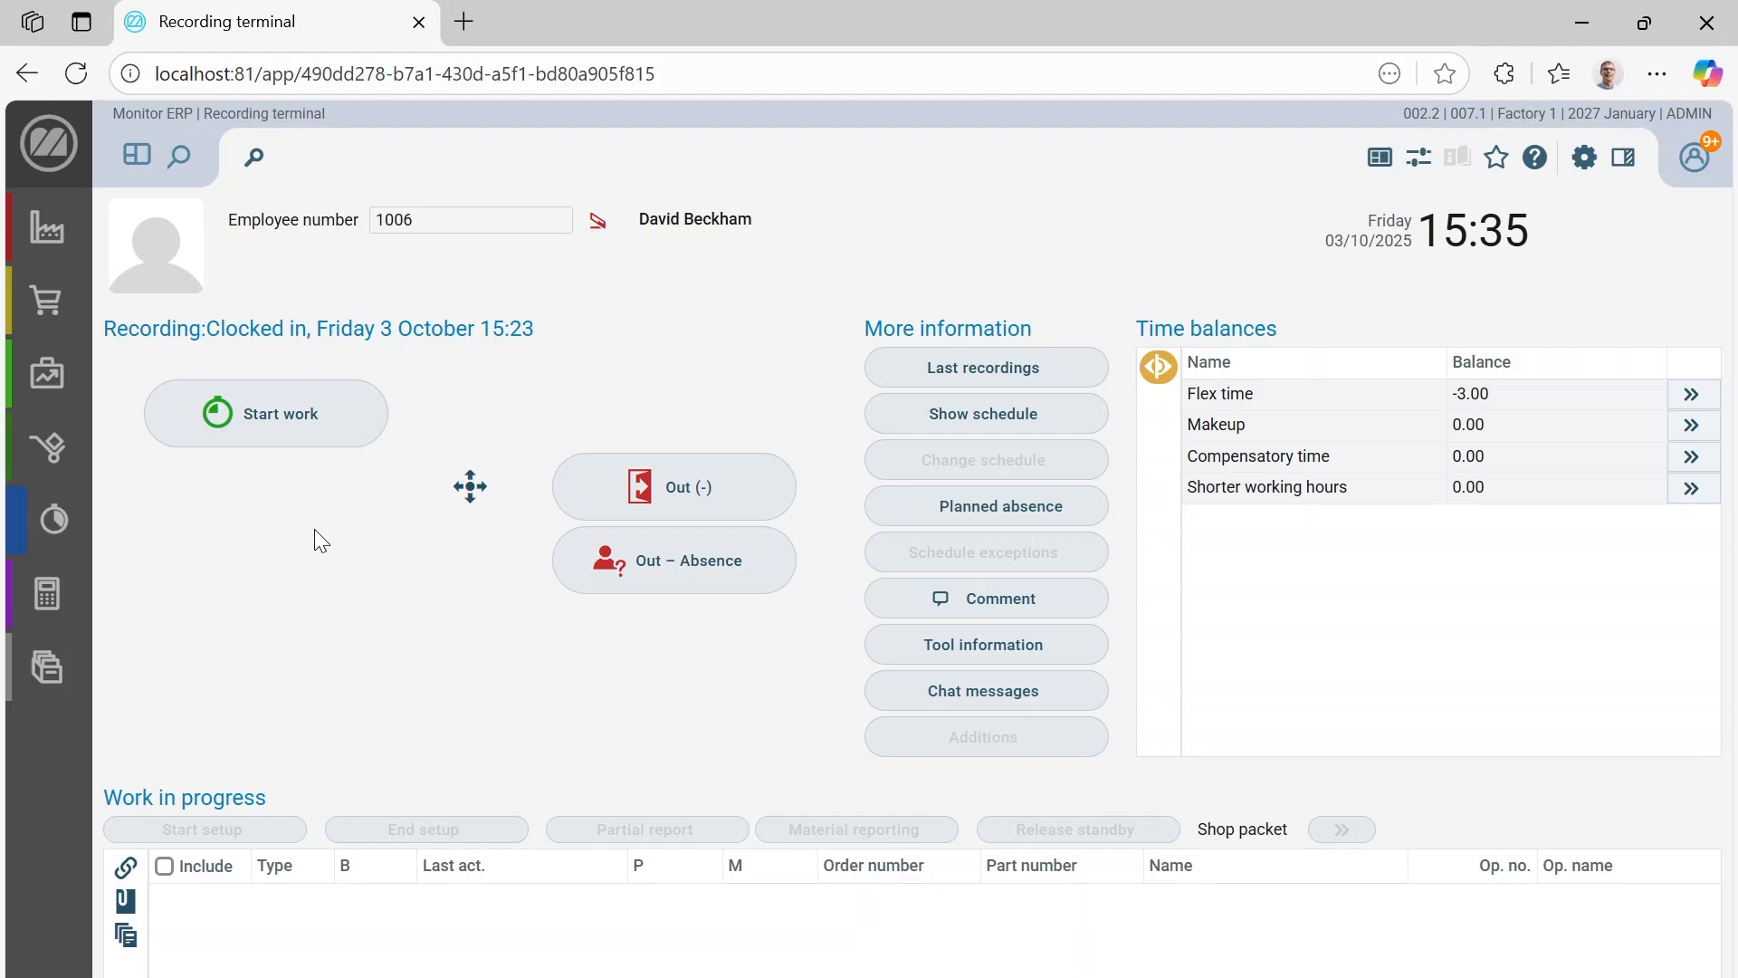
{"action": "left_click", "coordinate": [295, 446]}
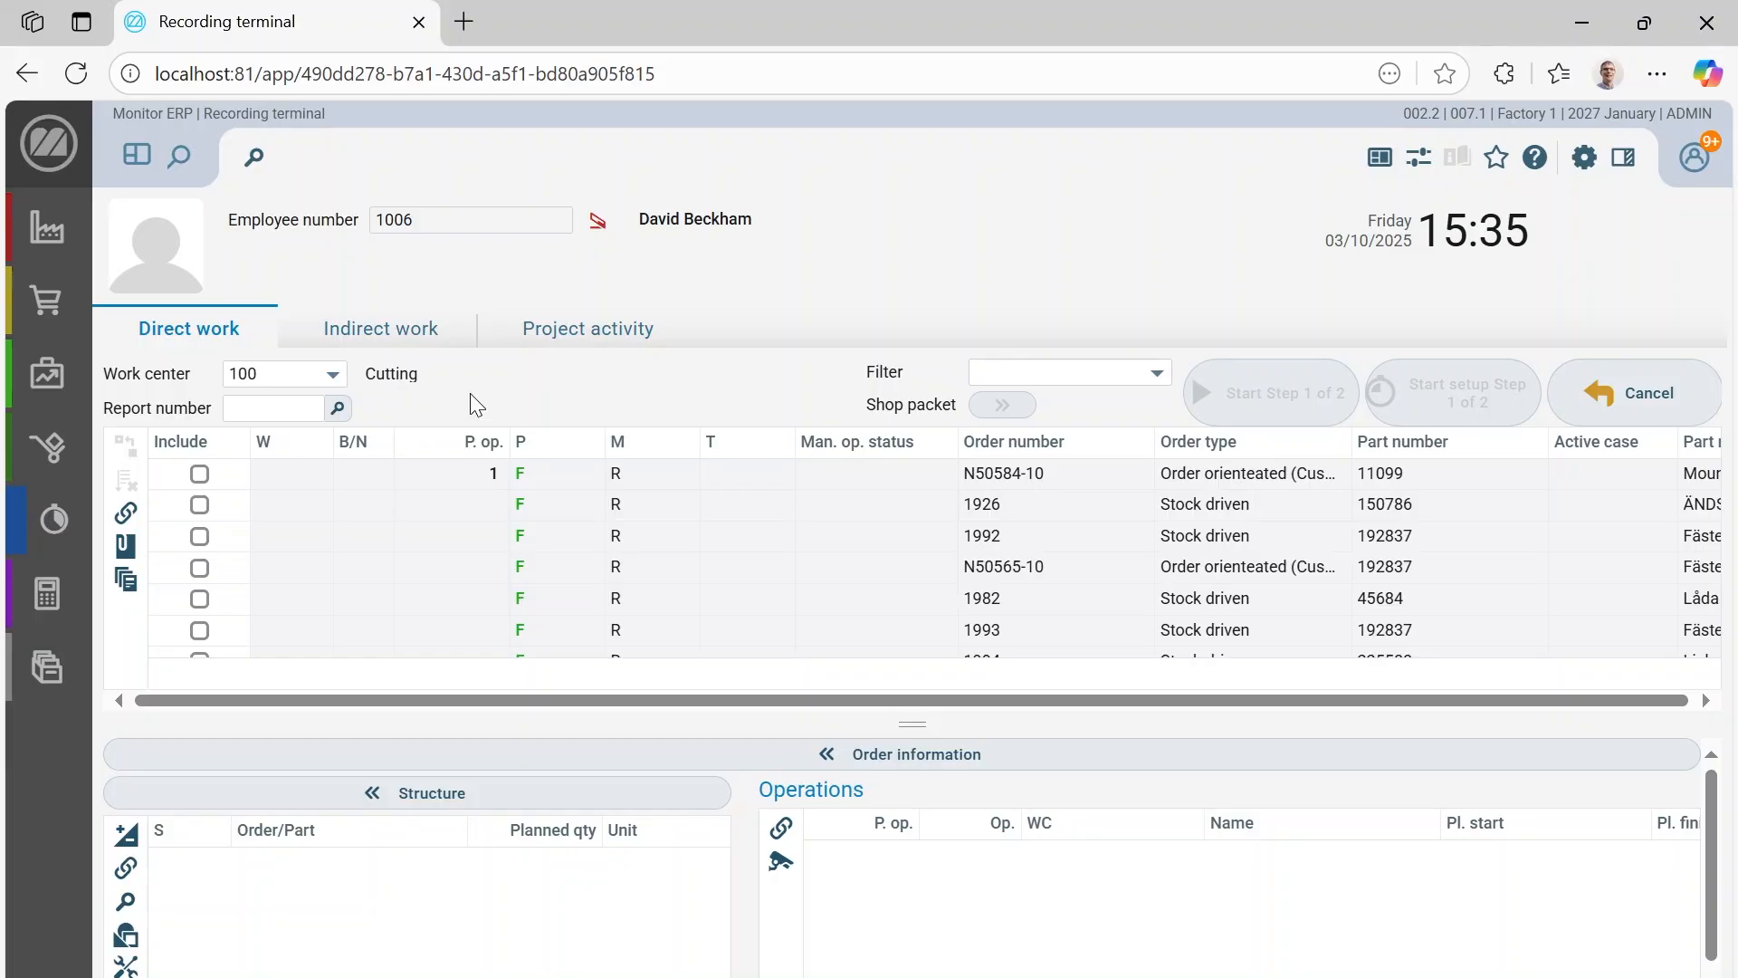
{"action": "left_click", "coordinate": [200, 475]}
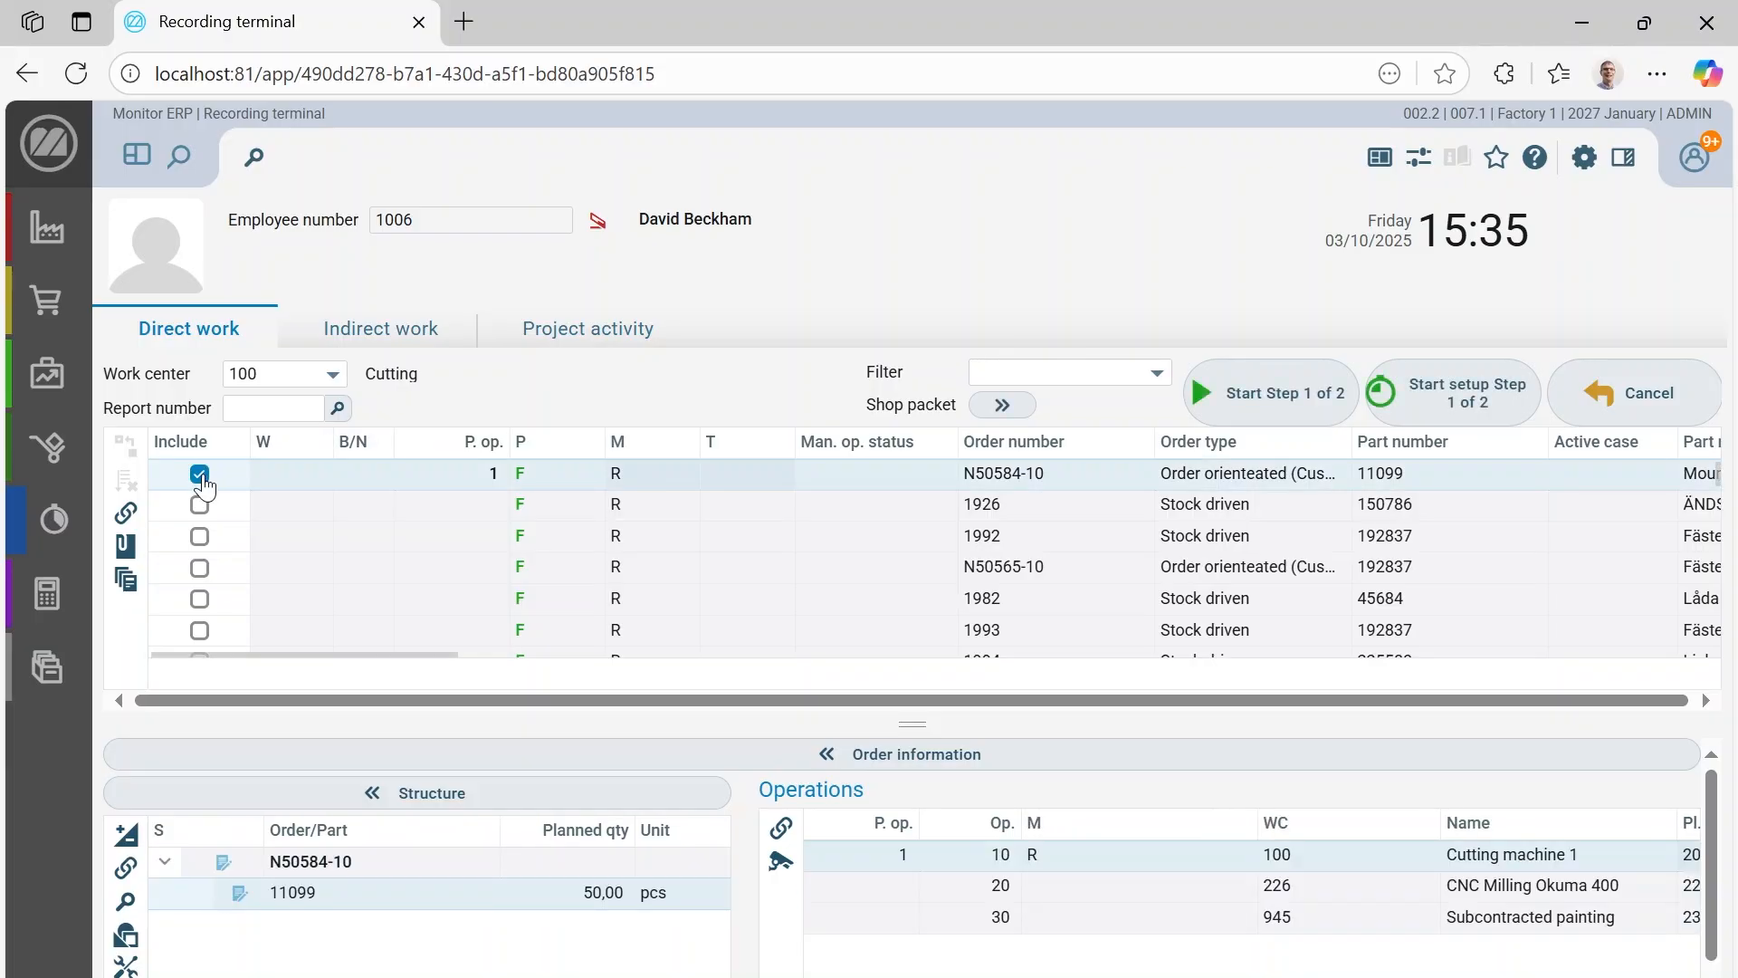
Step: Review the part 11099 order's attached drawing, operations and material, and start its cutting work without setup
{"action": "left_click", "coordinate": [127, 549]}
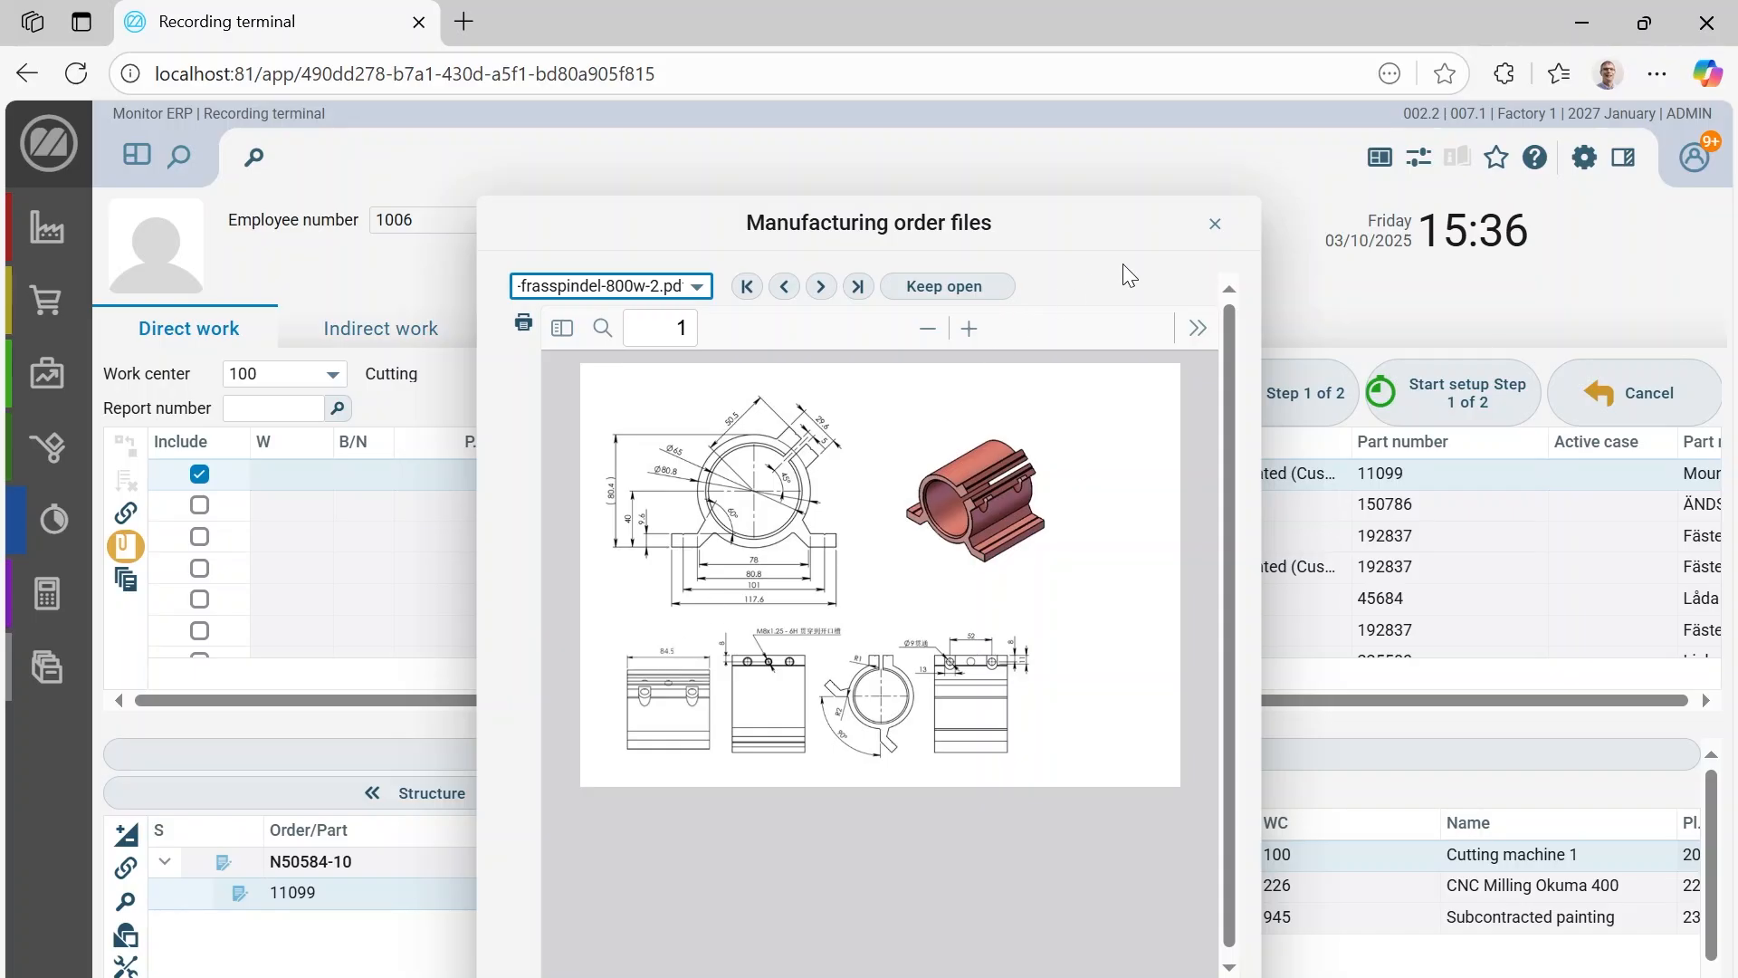
{"action": "left_click", "coordinate": [1211, 224]}
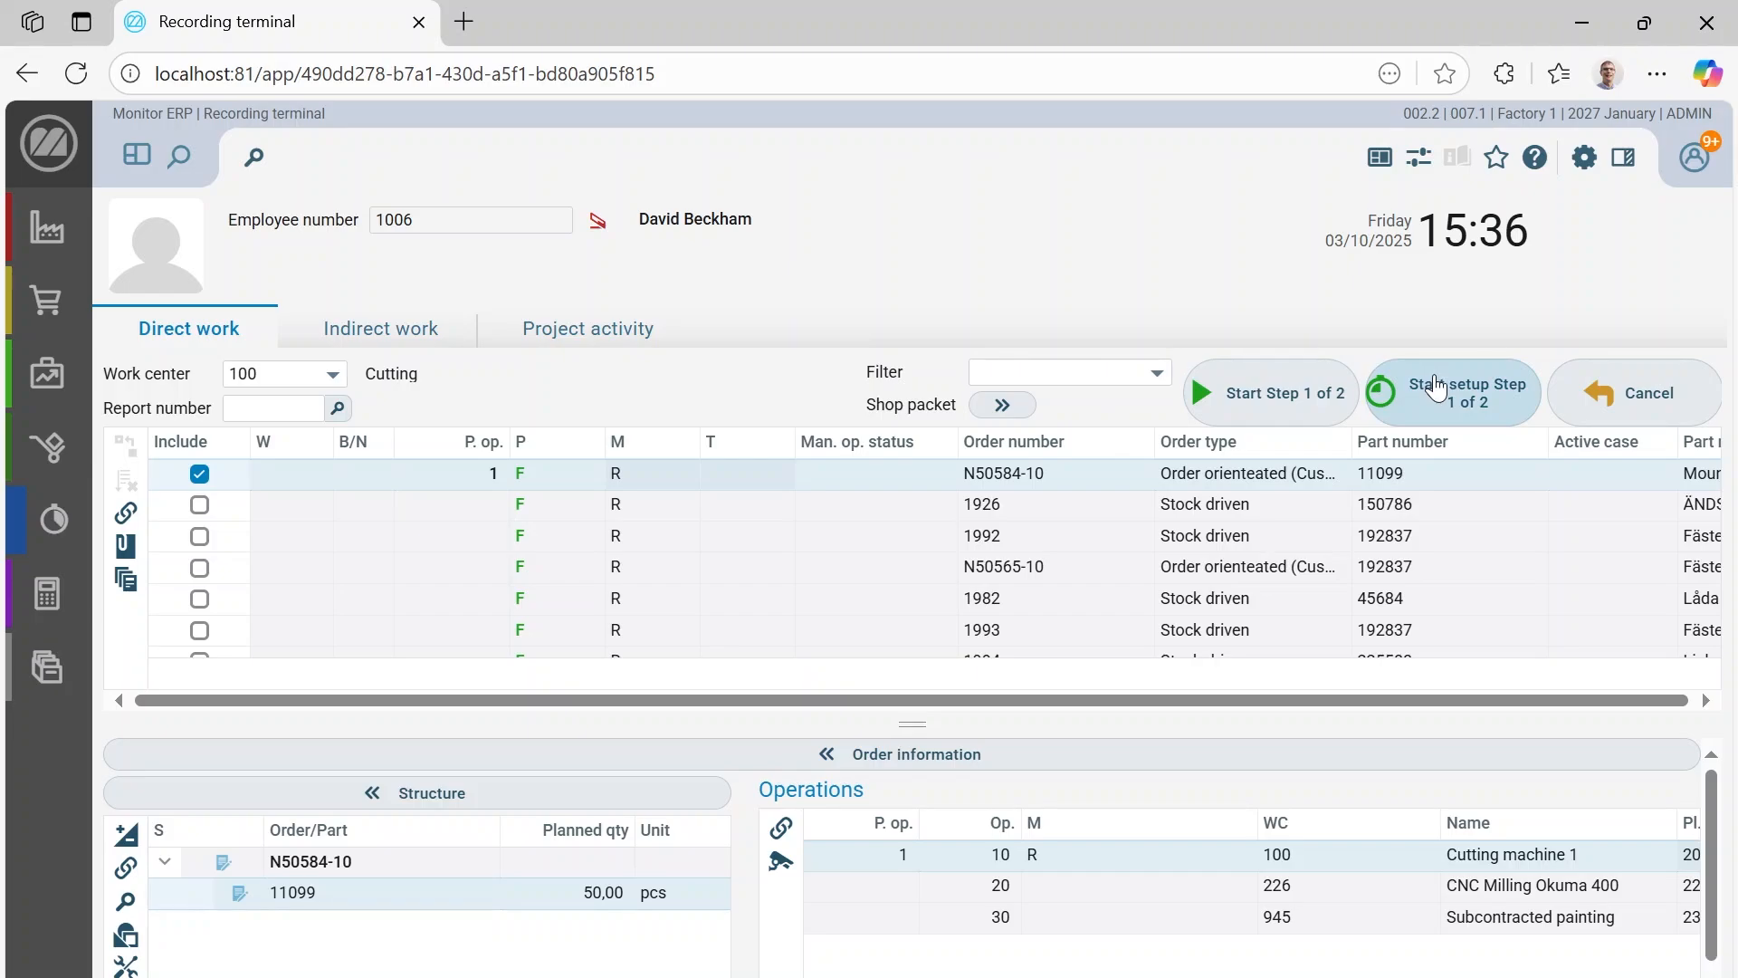
{"action": "scroll", "coordinate": [1023, 948], "scroll_direction": "down", "scroll_amount": 2}
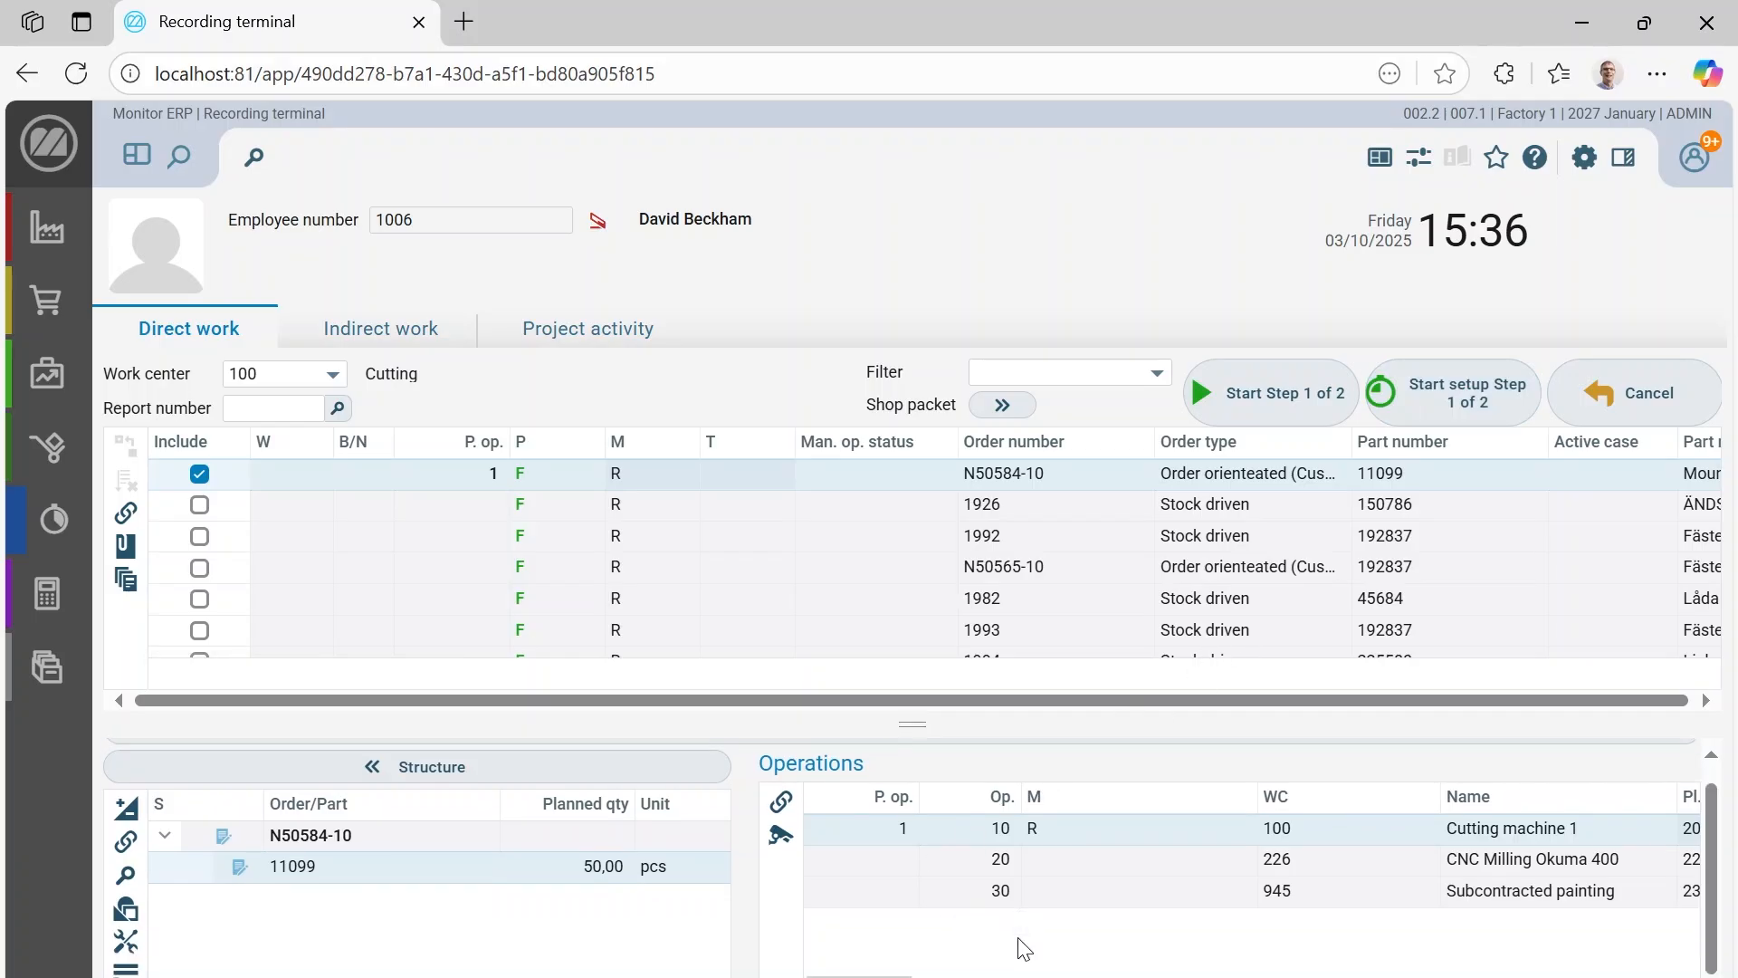
{"action": "scroll", "coordinate": [1023, 948], "scroll_direction": "down", "scroll_amount": 2}
{"action": "scroll", "coordinate": [1021, 951], "scroll_direction": "up", "scroll_amount": 3}
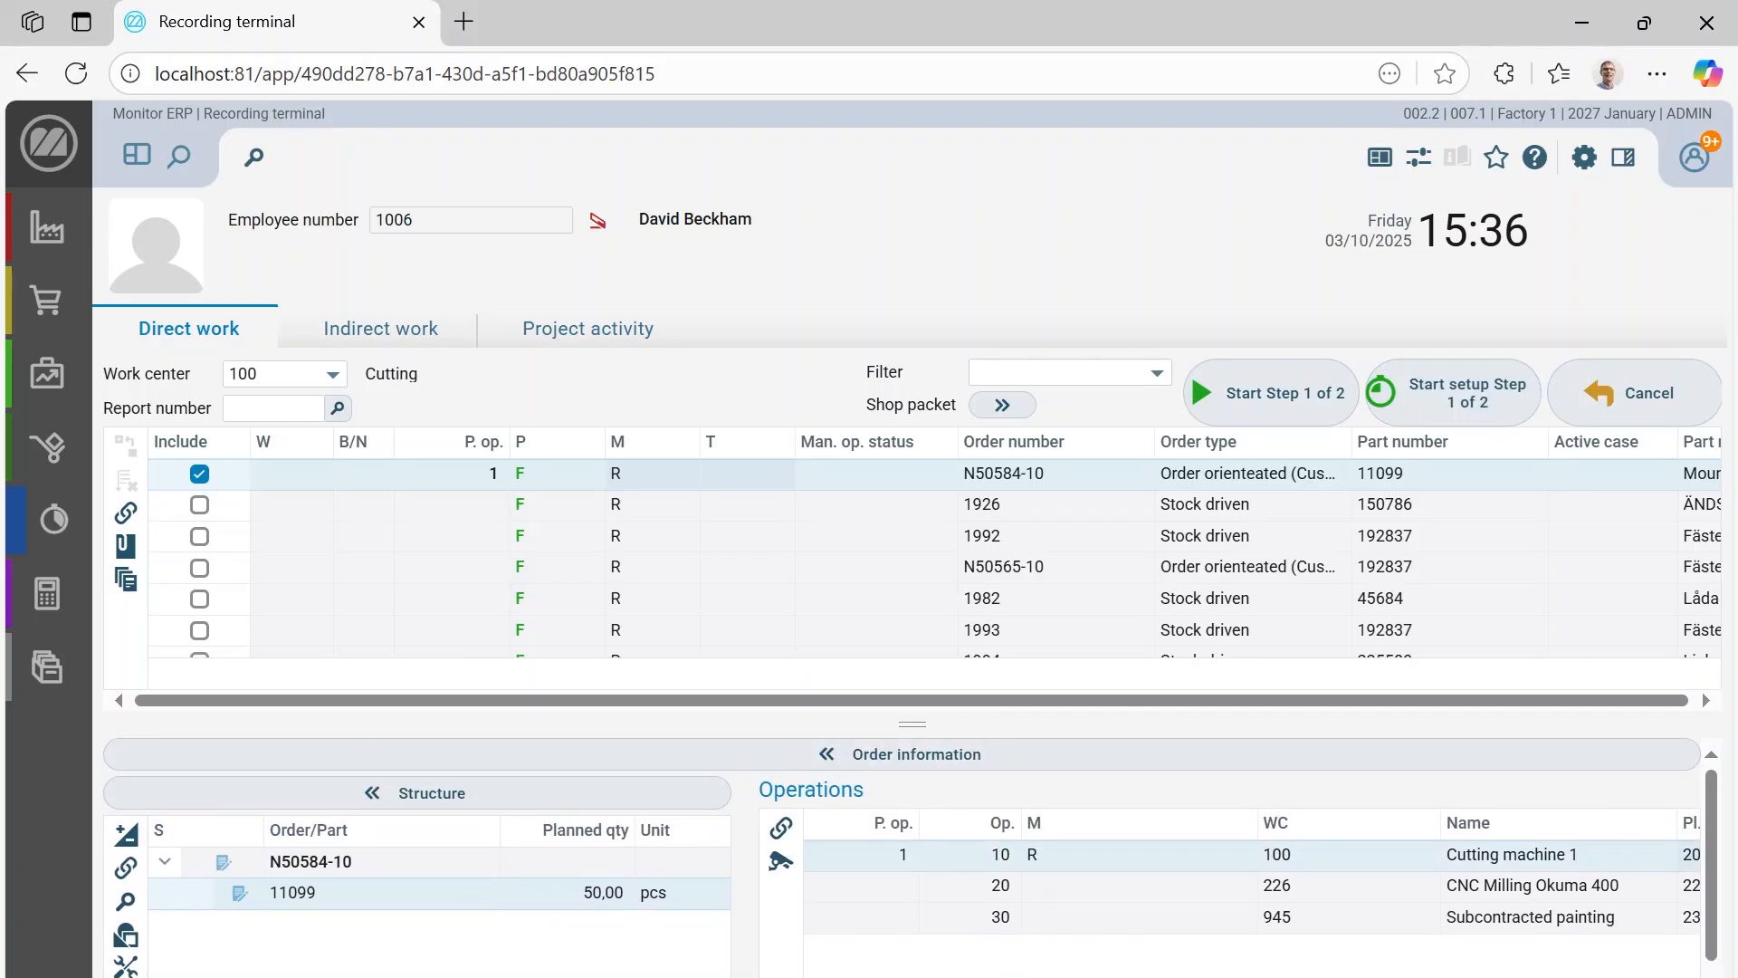
{"action": "scroll", "coordinate": [1195, 969], "scroll_direction": "down", "scroll_amount": 3}
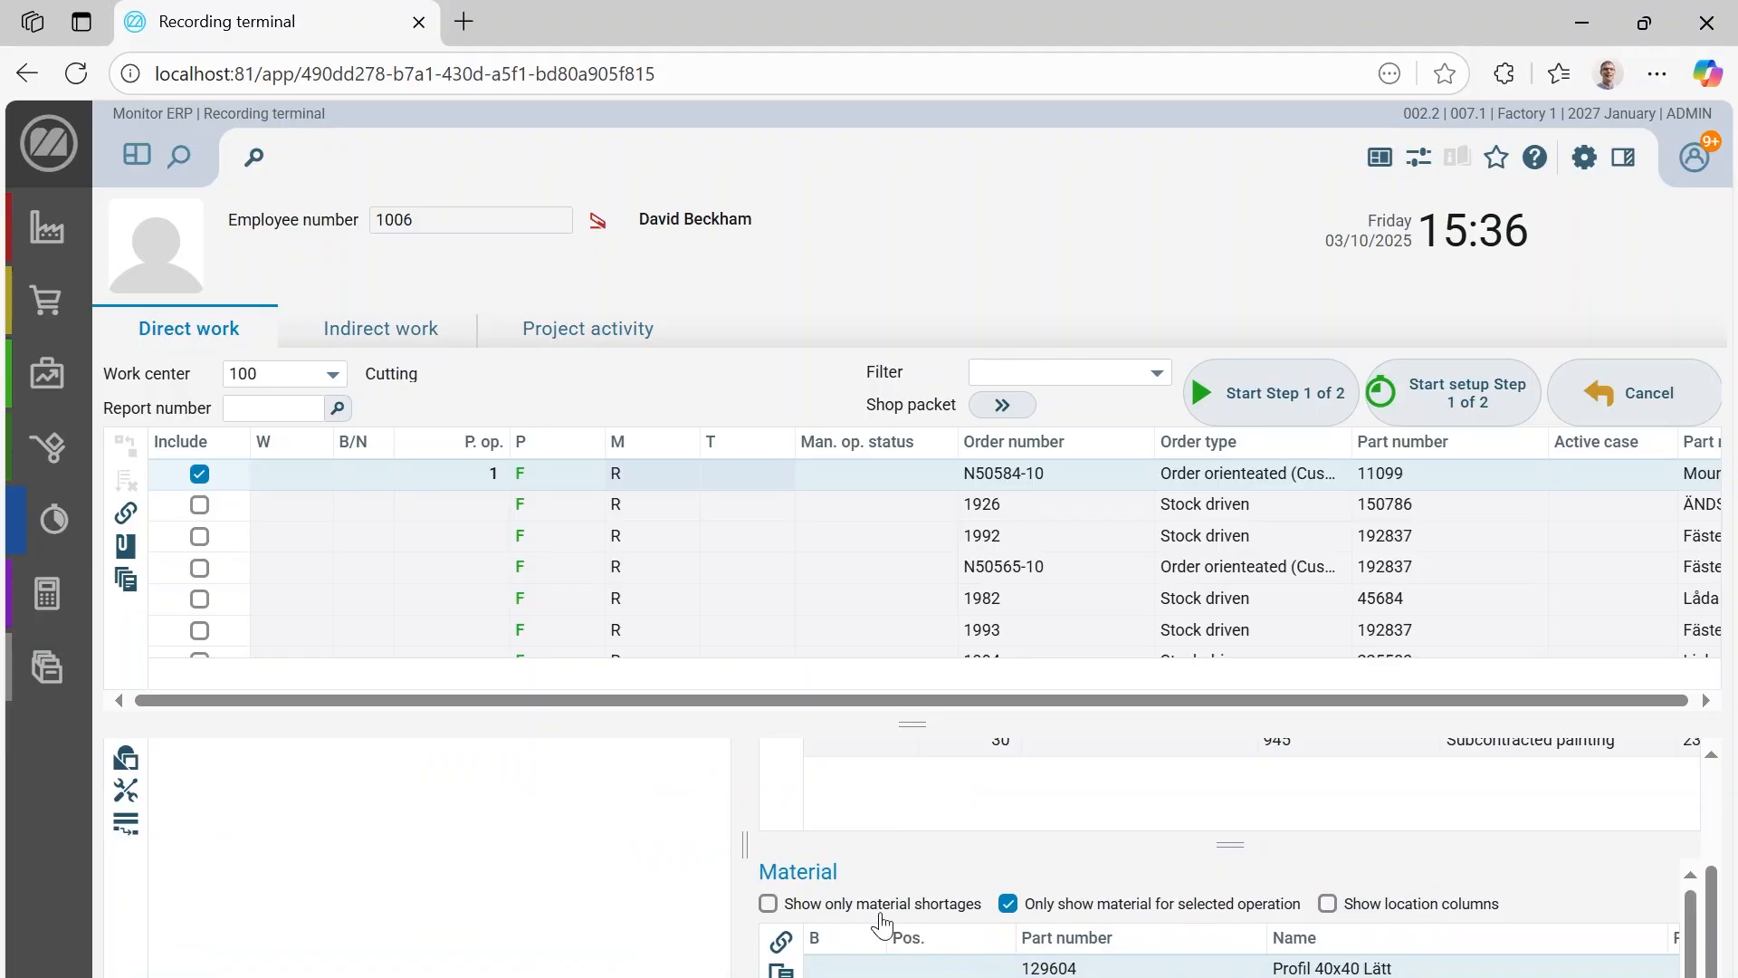
{"action": "scroll", "coordinate": [878, 923], "scroll_direction": "up", "scroll_amount": 3}
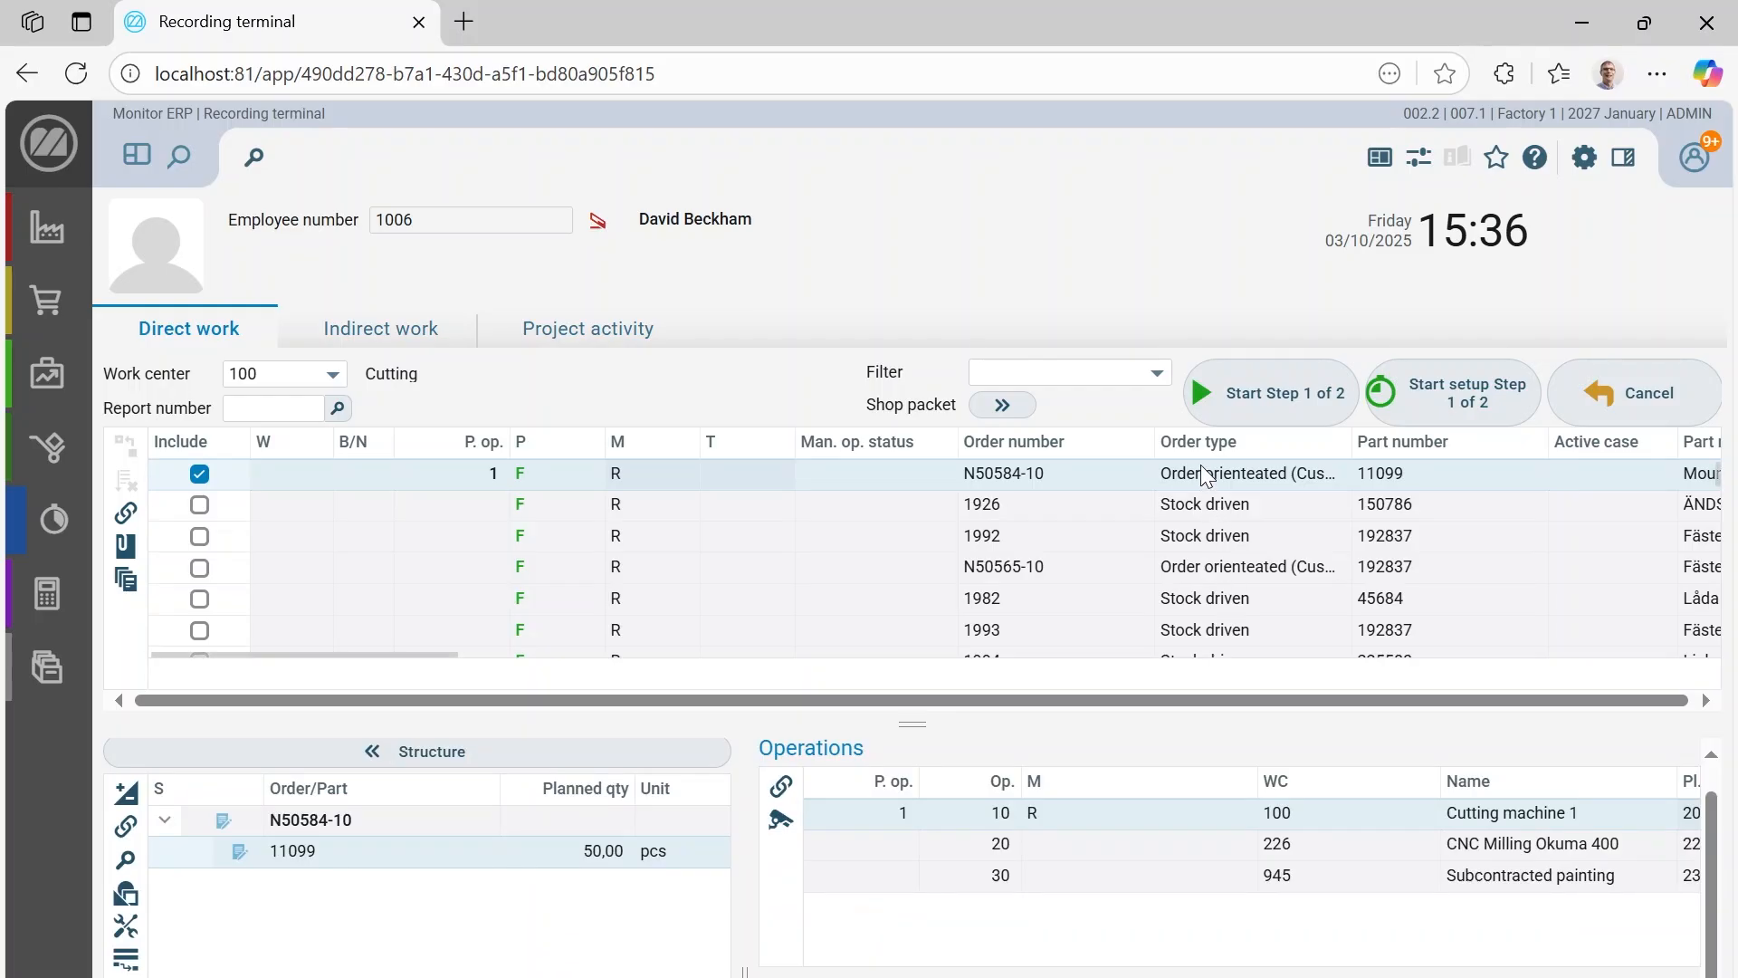
{"action": "left_click", "coordinate": [1269, 413]}
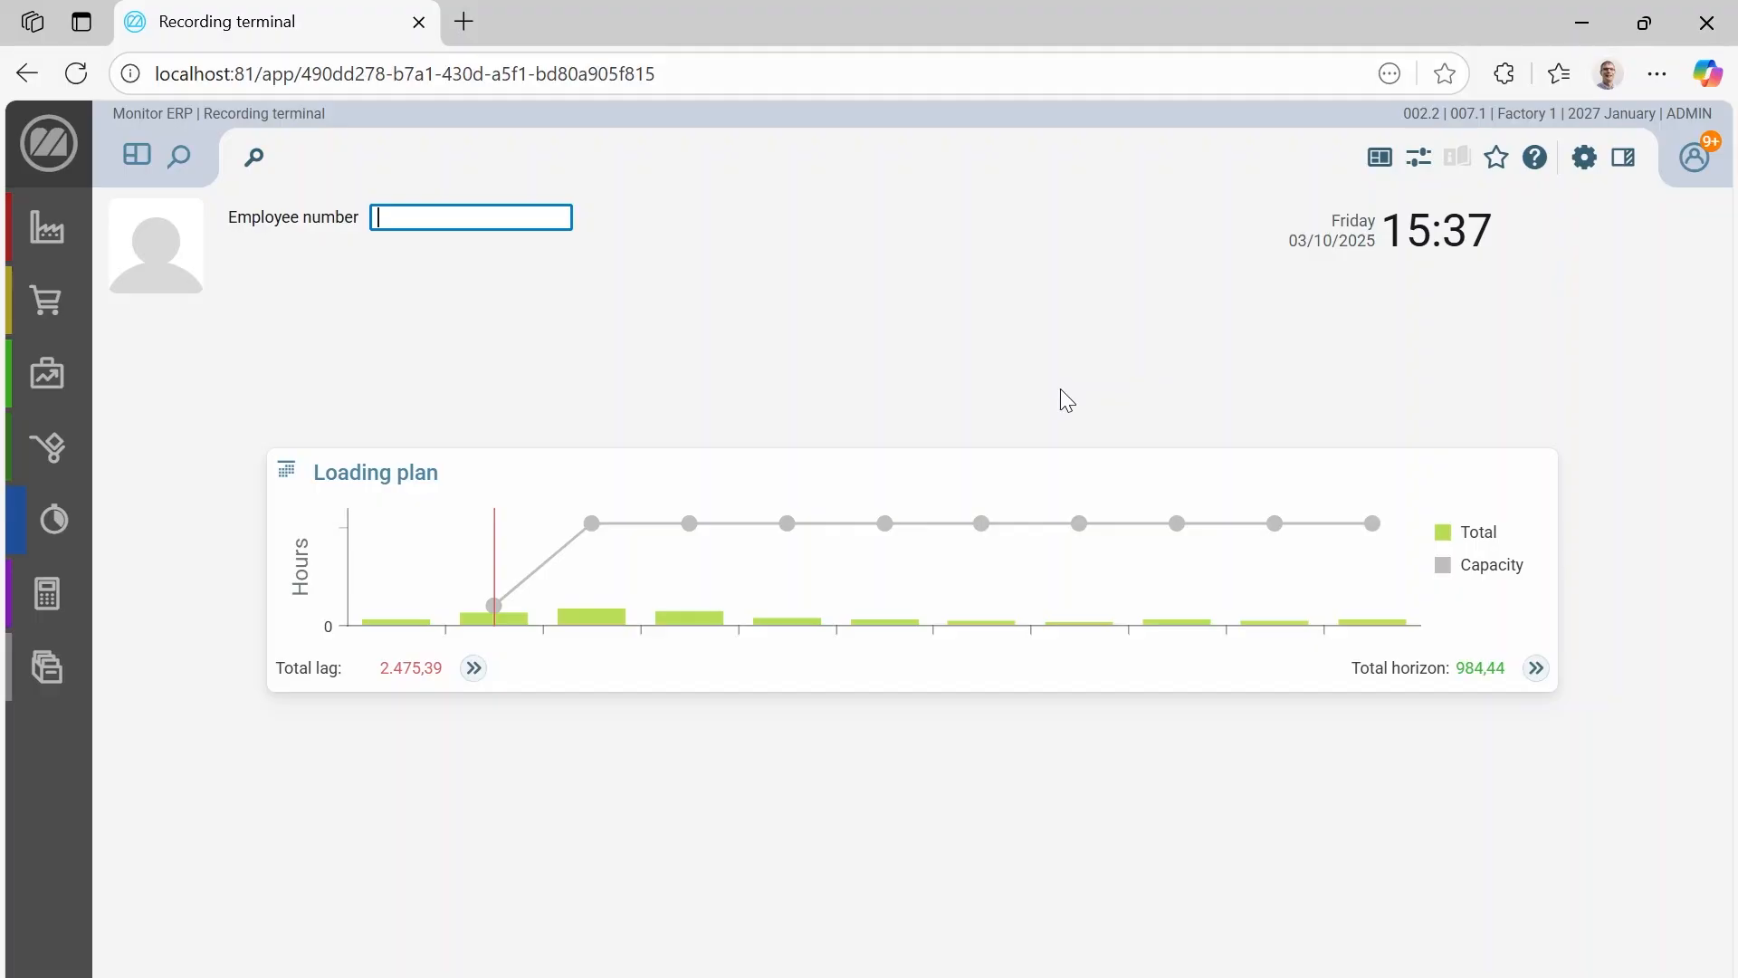
Step: Enter the employee number again and report 50 pcs of part 11099 when stopping its cutting operation
{"action": "type", "text": "1006"}
{"action": "key", "text": "Return"}
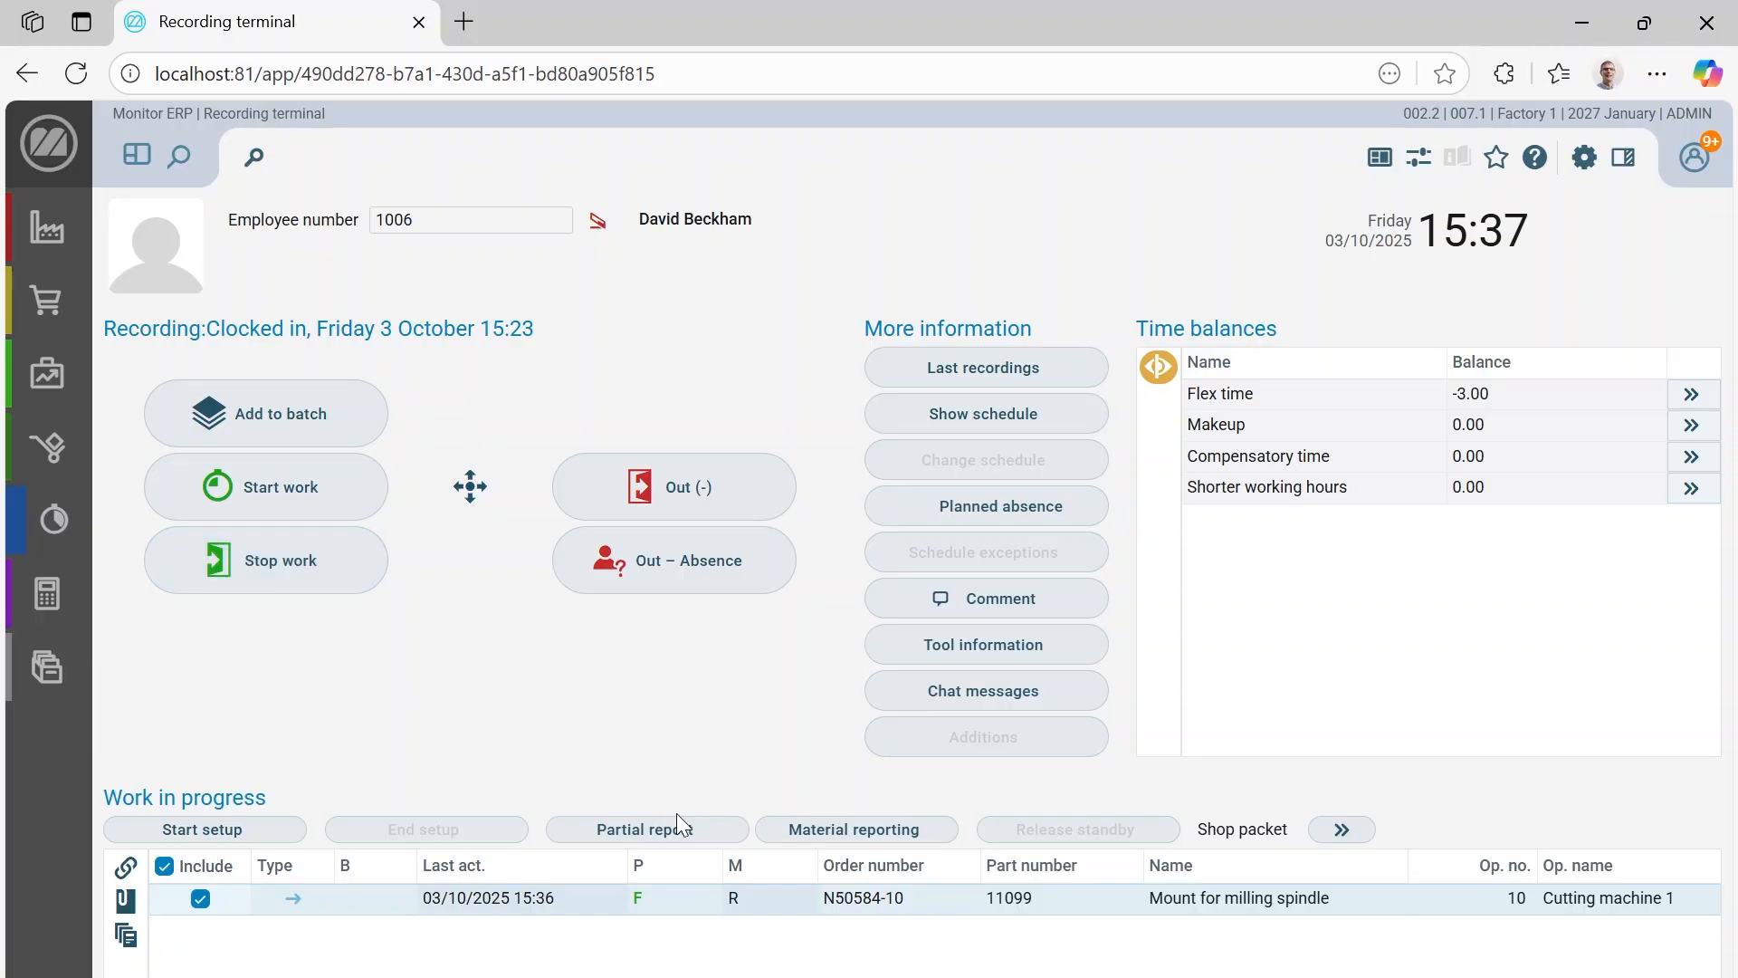
{"action": "left_click", "coordinate": [333, 594]}
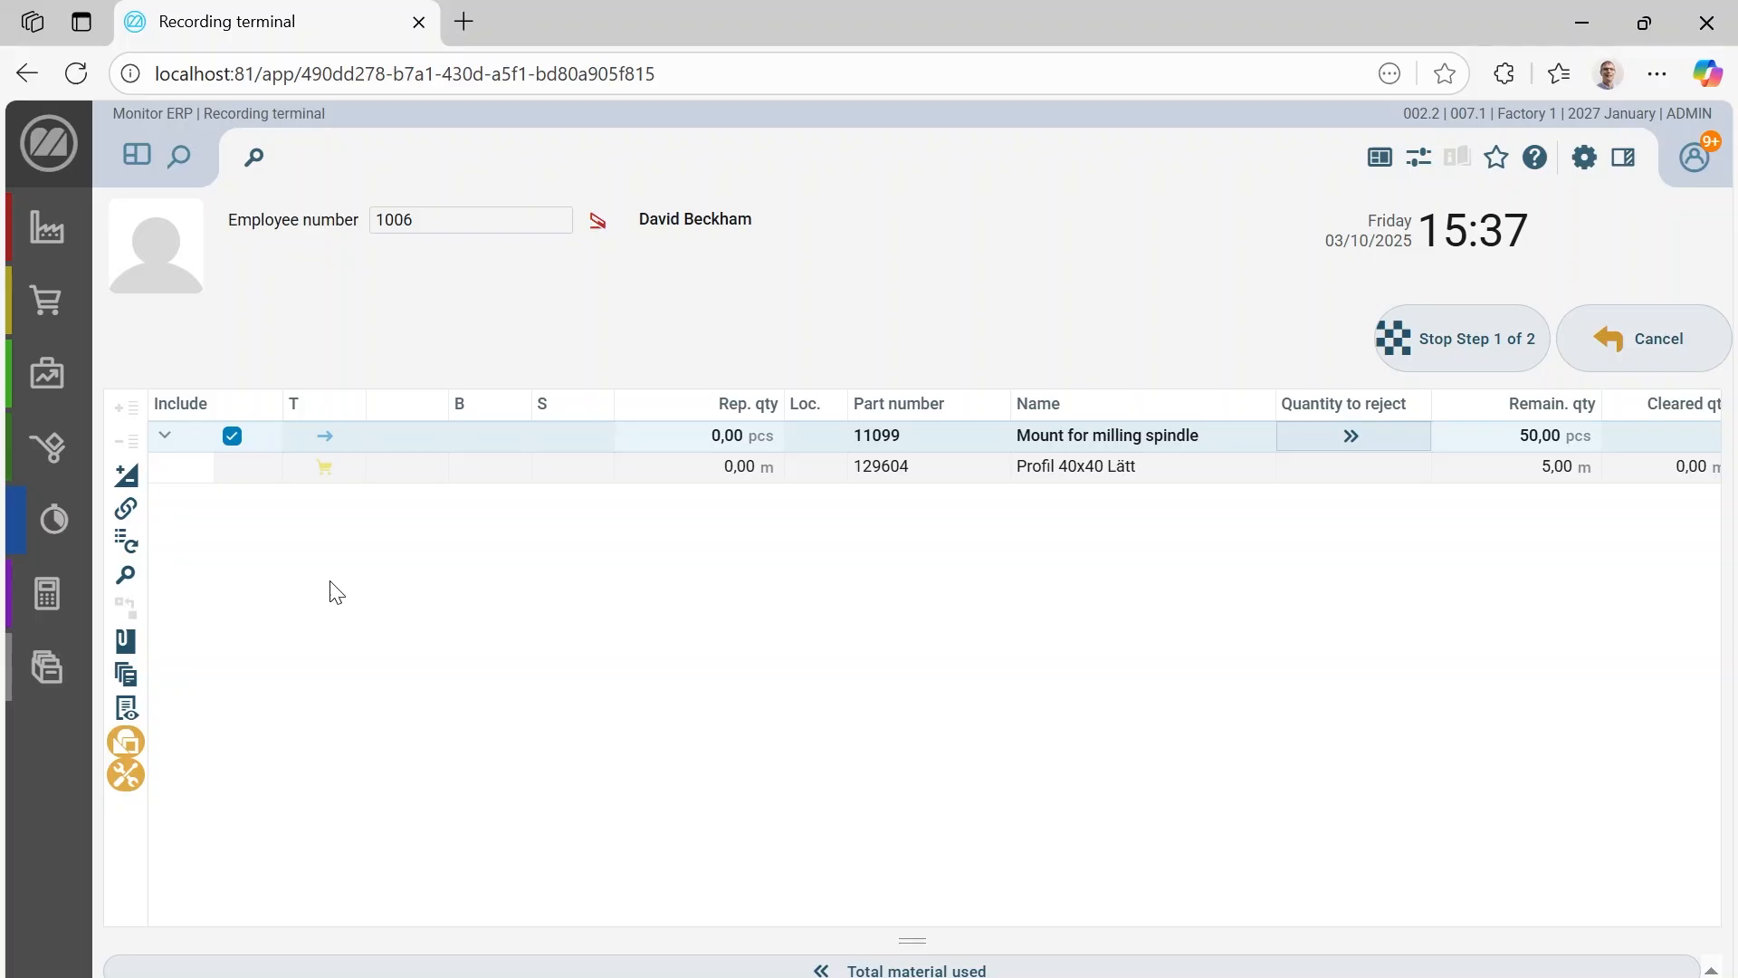
{"action": "left_click", "coordinate": [687, 437]}
{"action": "type", "text": "50"}
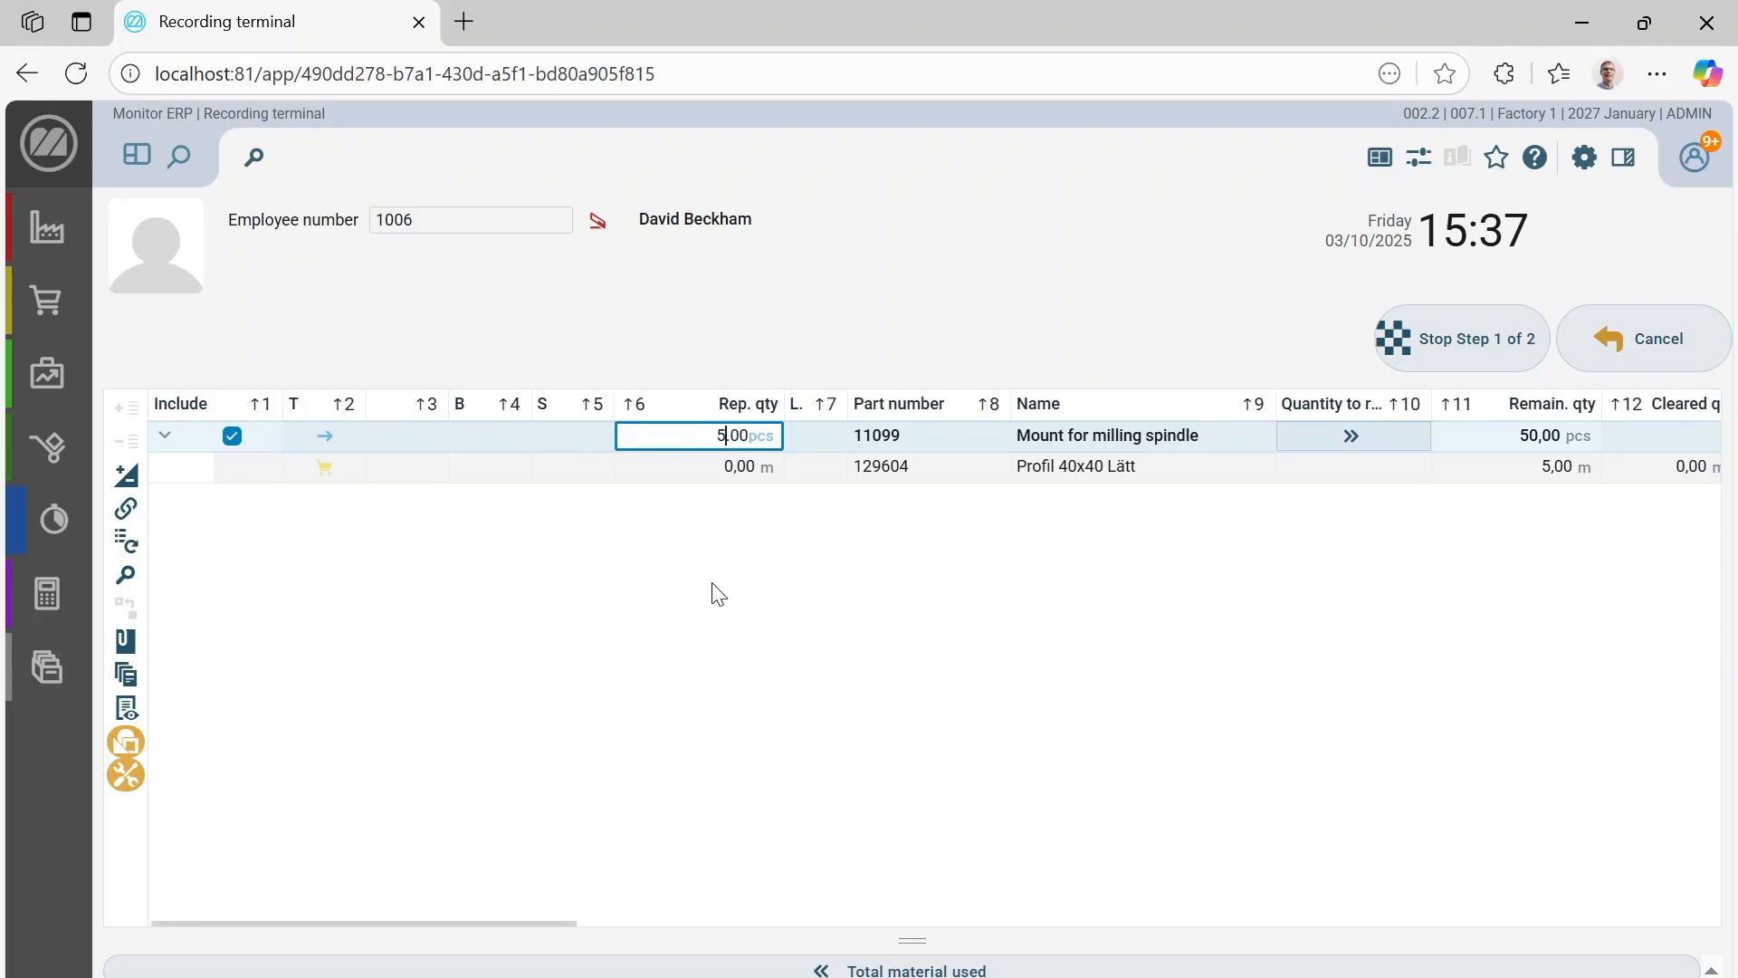
{"action": "key", "text": "Tab"}
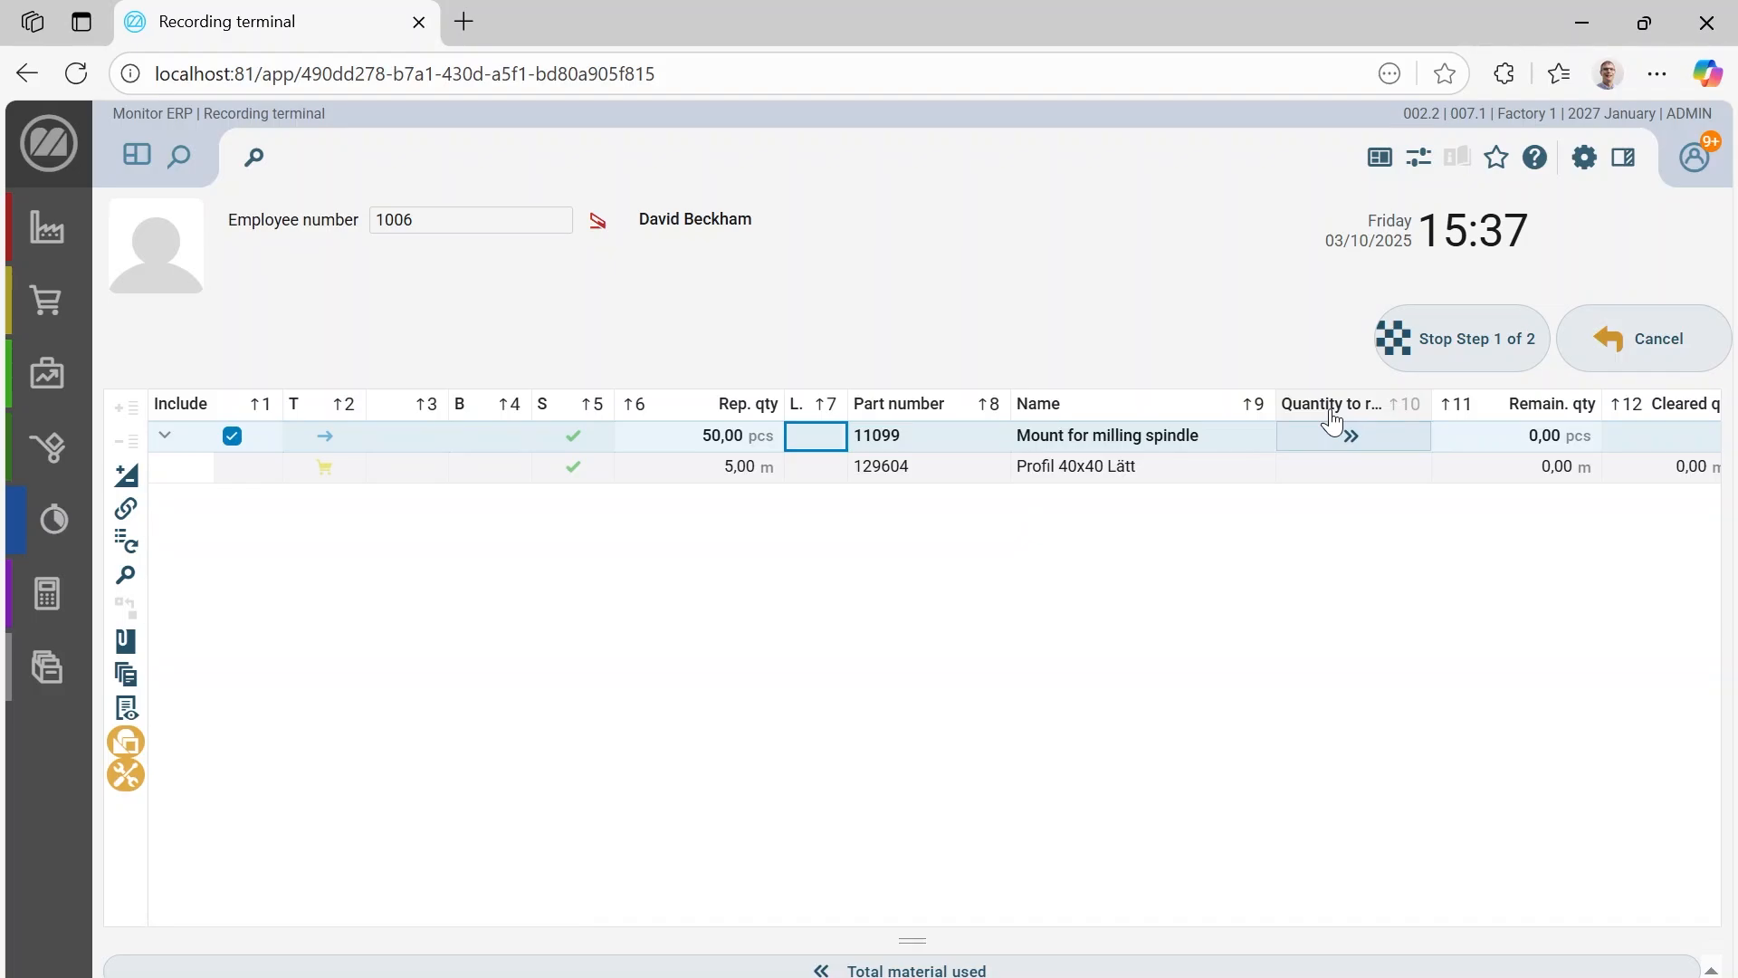
{"action": "left_click", "coordinate": [1460, 348]}
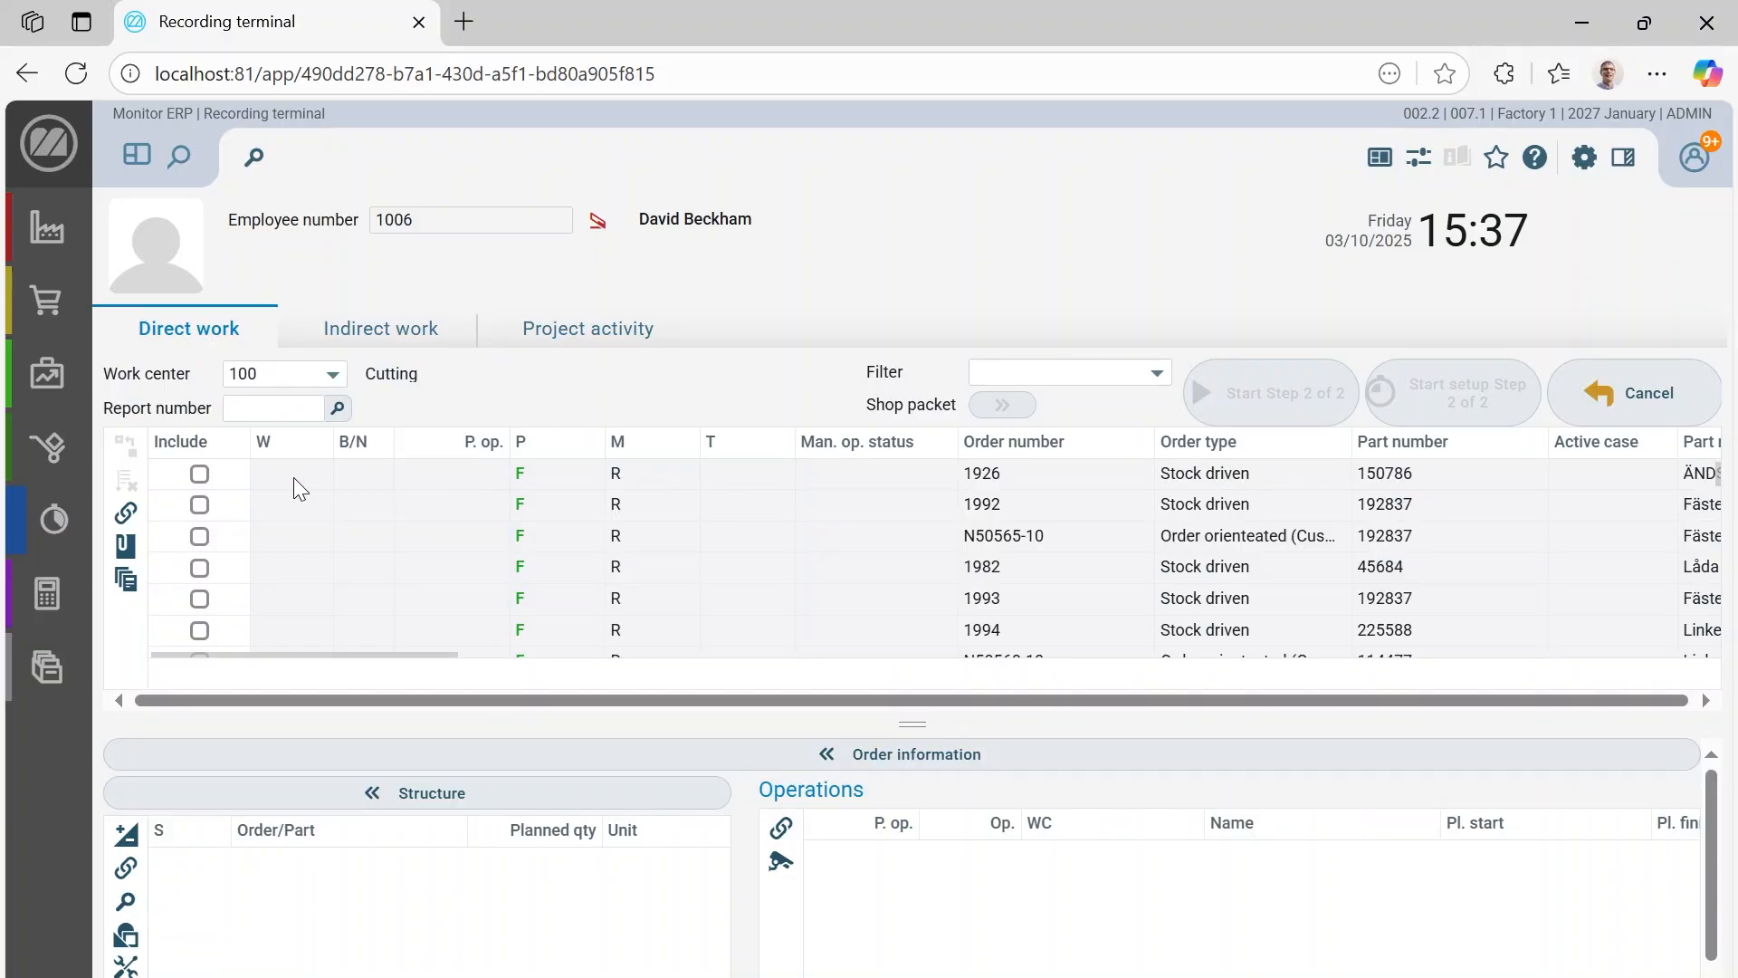
Step: Include the stock driven order for part 150786 at work center 100 and start step 2 of 2
{"action": "left_click", "coordinate": [201, 480]}
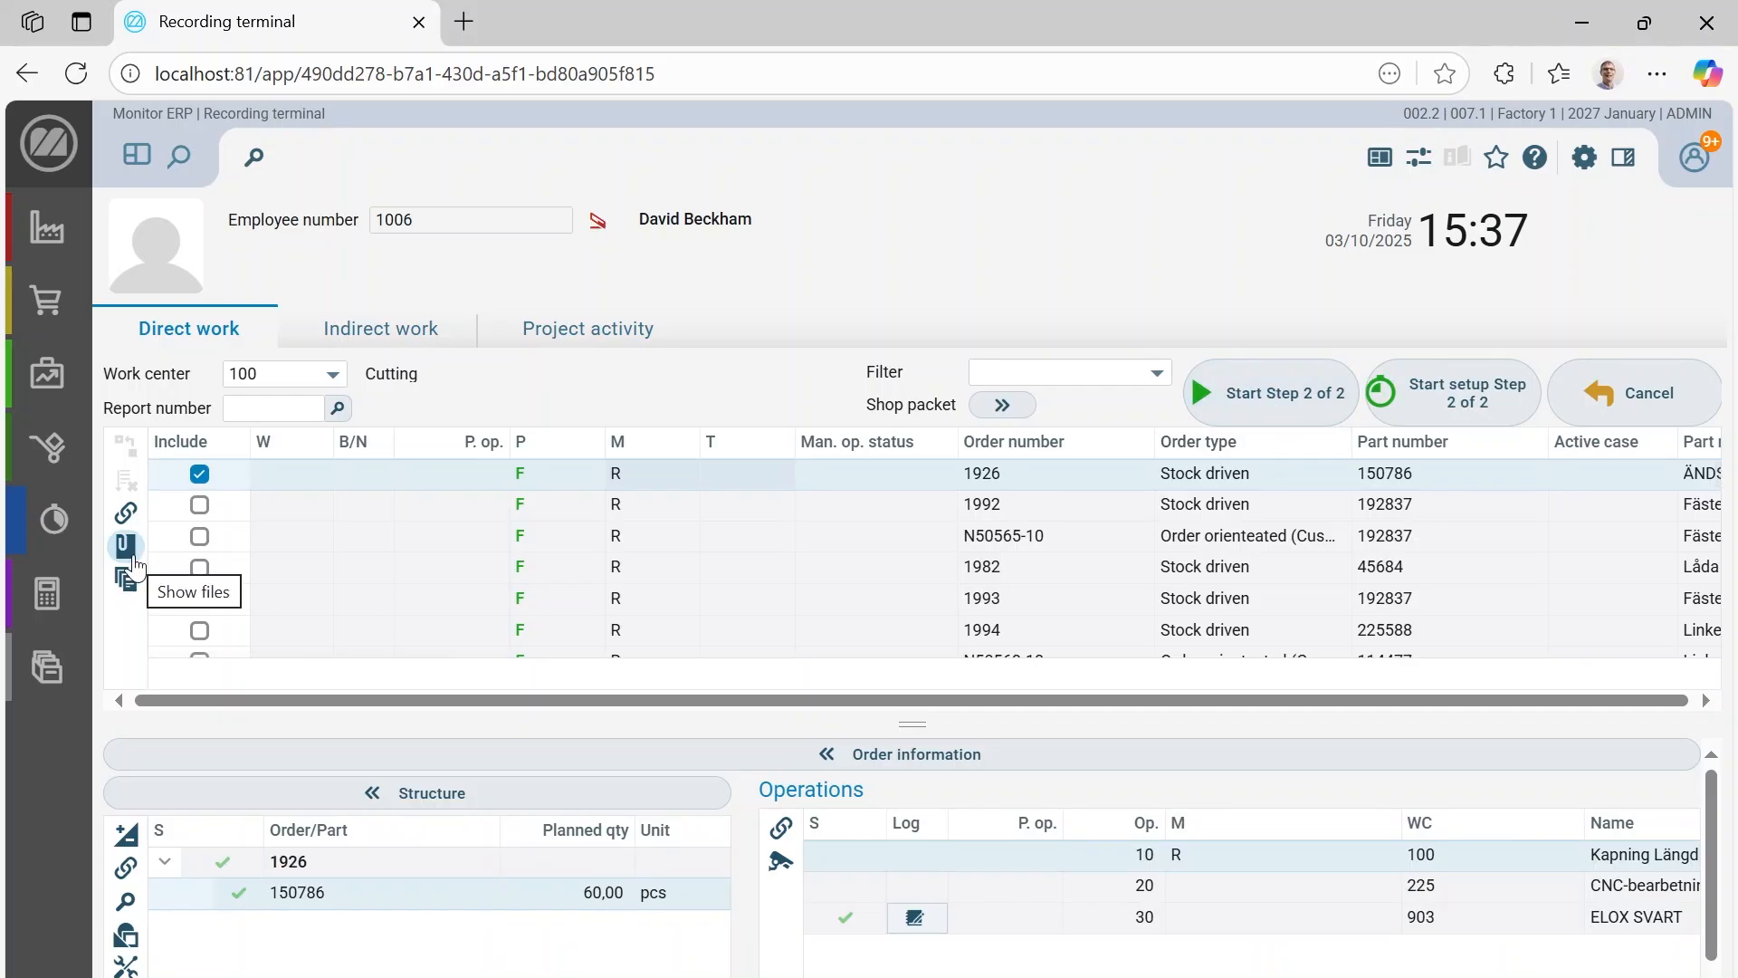
{"action": "left_click", "coordinate": [1270, 410]}
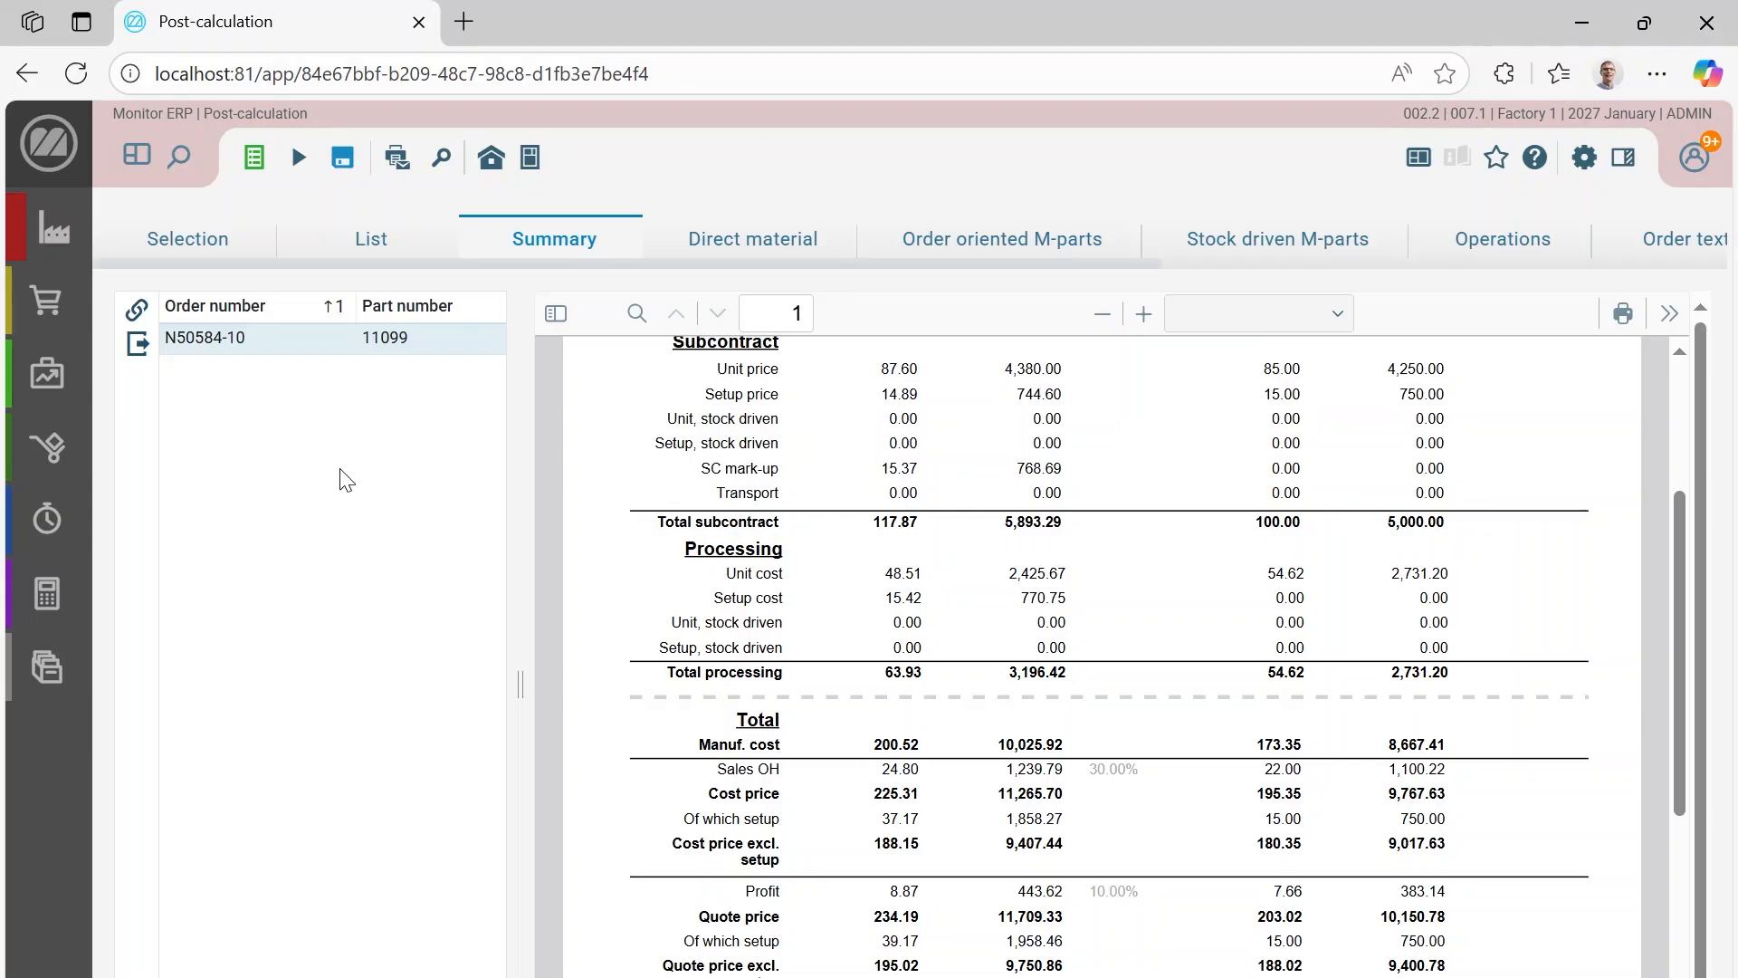
Step: Compare planned and reported material, subcontract, processing and total costs in part 11099's post-calculation summary
{"action": "scroll", "coordinate": [826, 593], "scroll_direction": "up", "scroll_amount": 3}
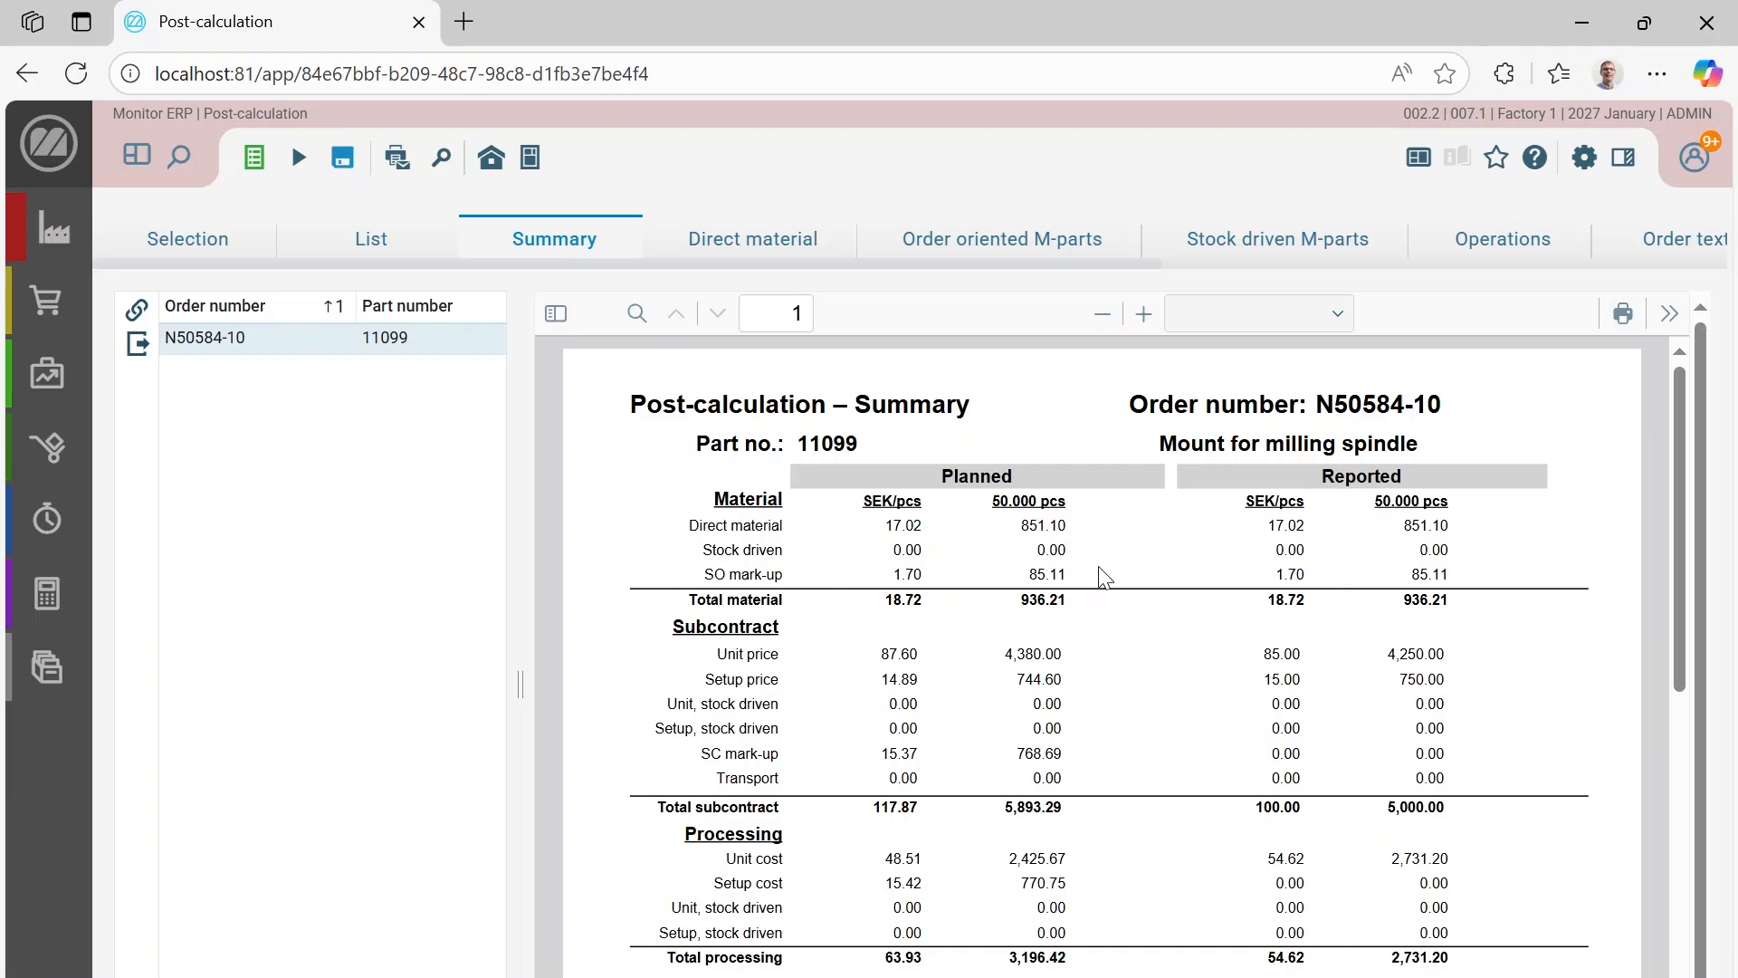
{"action": "scroll", "coordinate": [1142, 591], "scroll_direction": "down", "scroll_amount": 2}
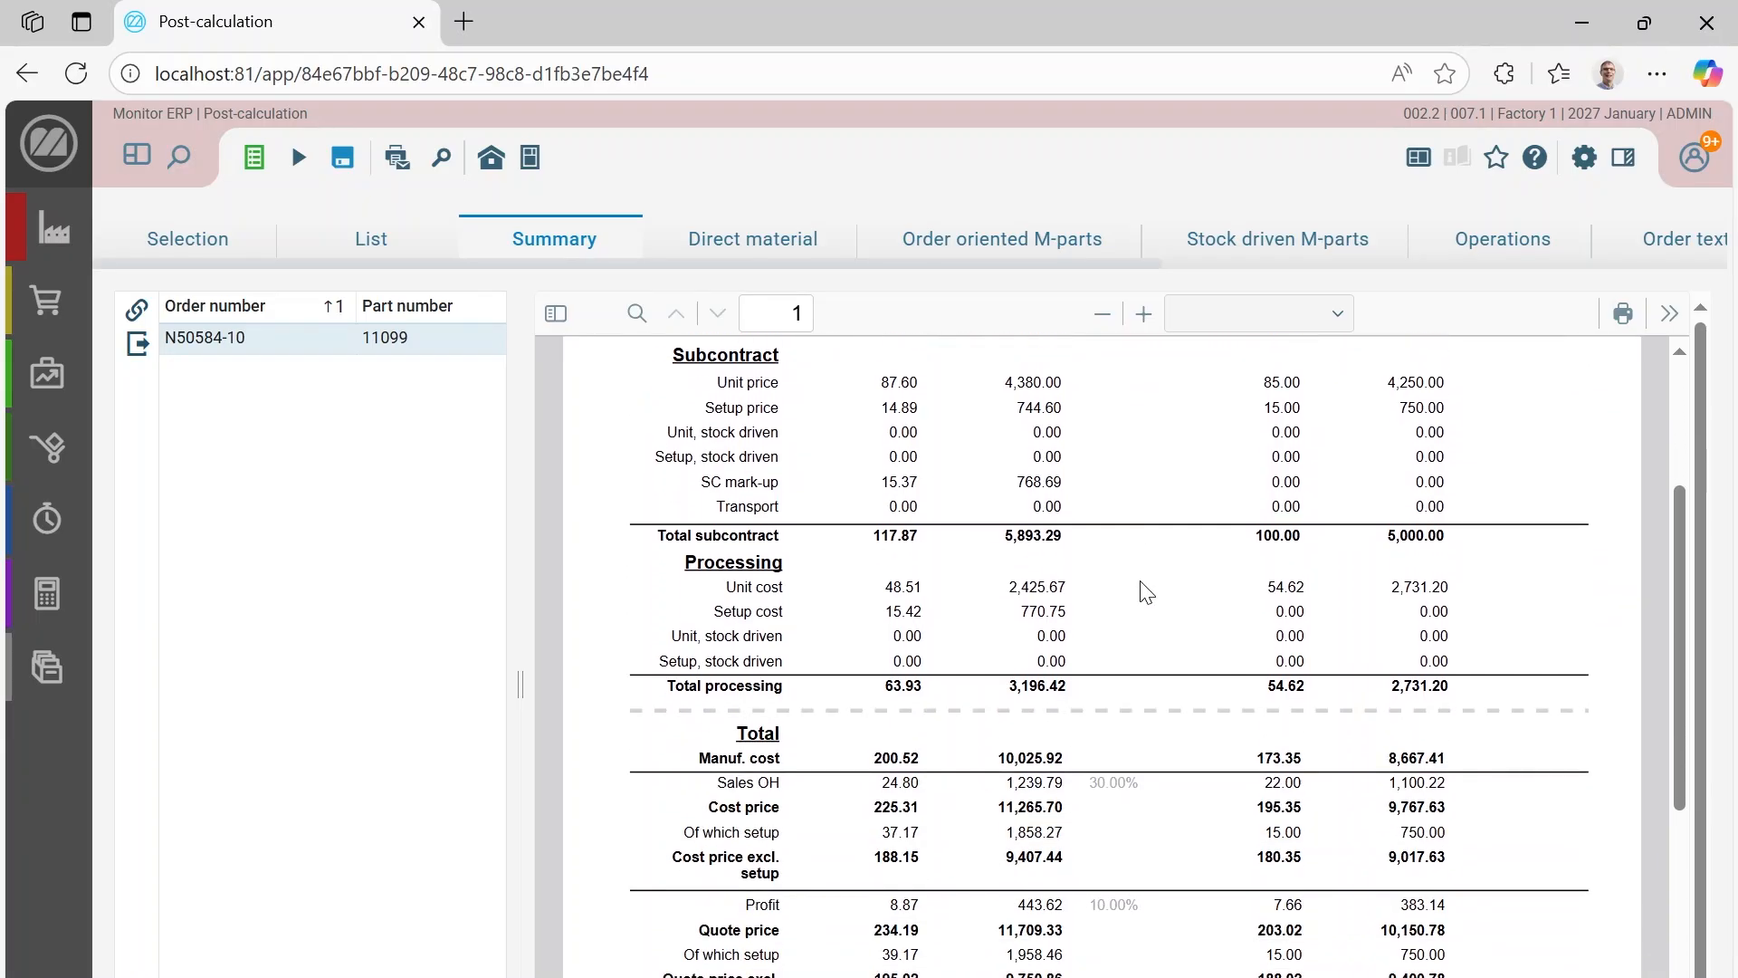
{"action": "scroll", "coordinate": [1142, 592], "scroll_direction": "up", "scroll_amount": 1}
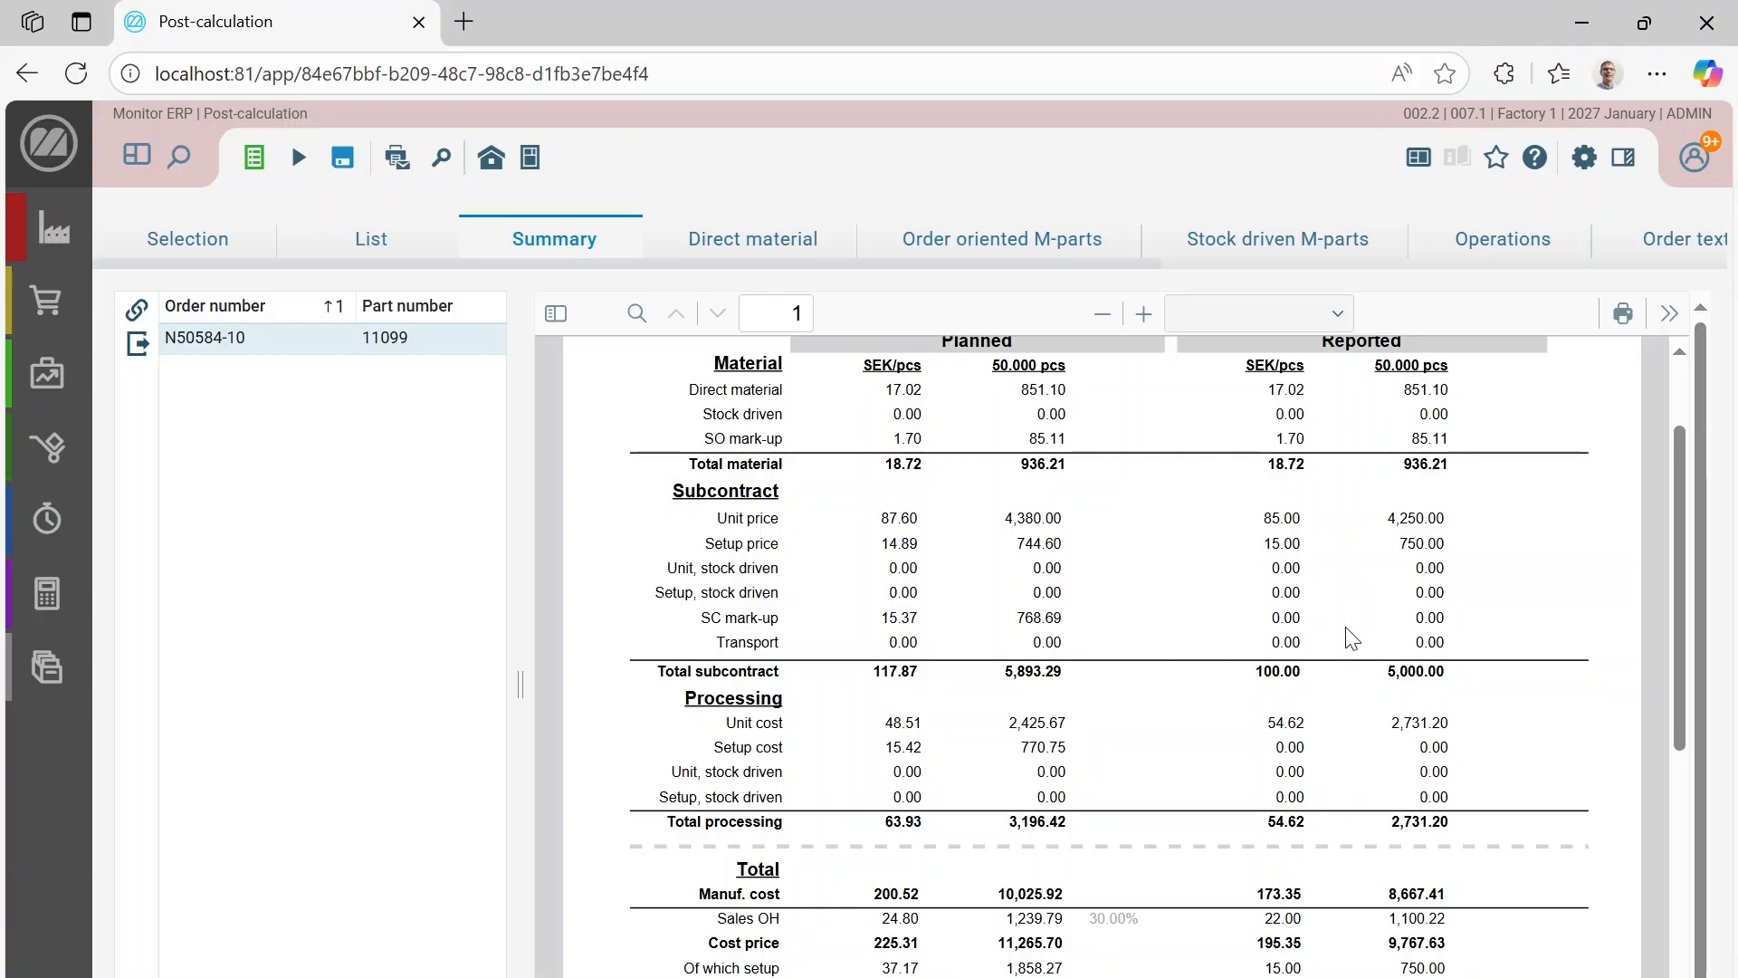
{"action": "scroll", "coordinate": [994, 615], "scroll_direction": "down", "scroll_amount": 1}
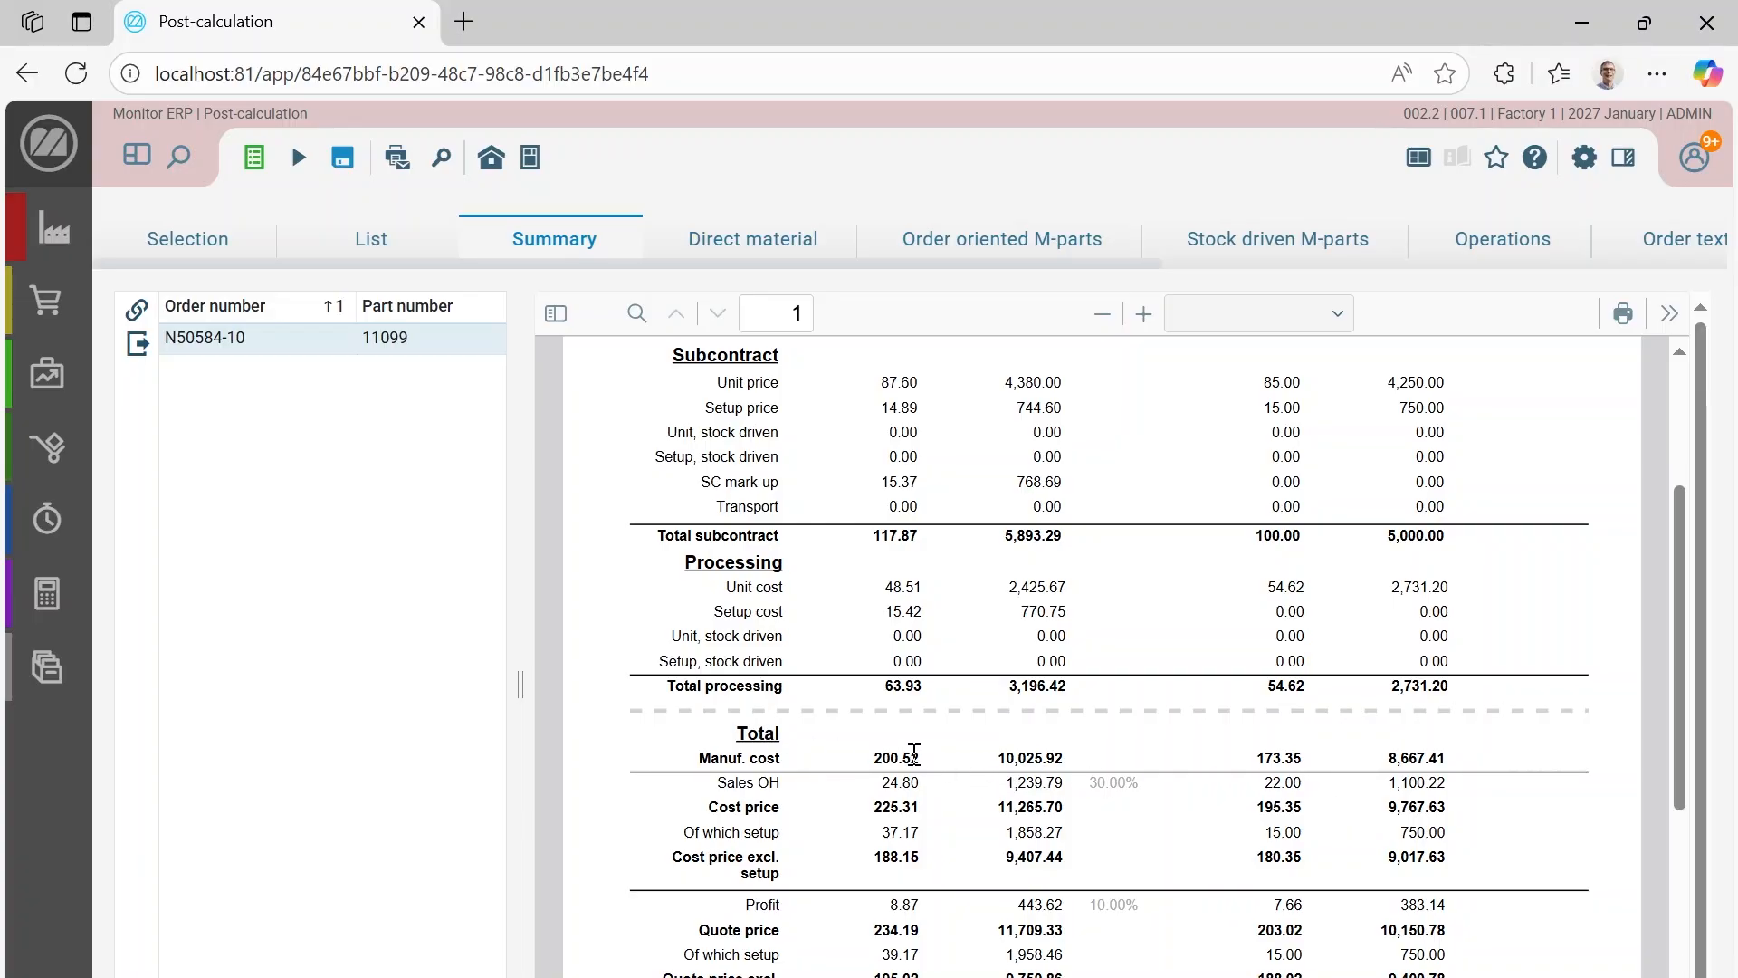
Step: Examine the planned and reported quote price, profit, throughput time, worked hours and value added in part 11099's post-calculation summary
{"action": "scroll", "coordinate": [913, 753], "scroll_direction": "down", "scroll_amount": 3}
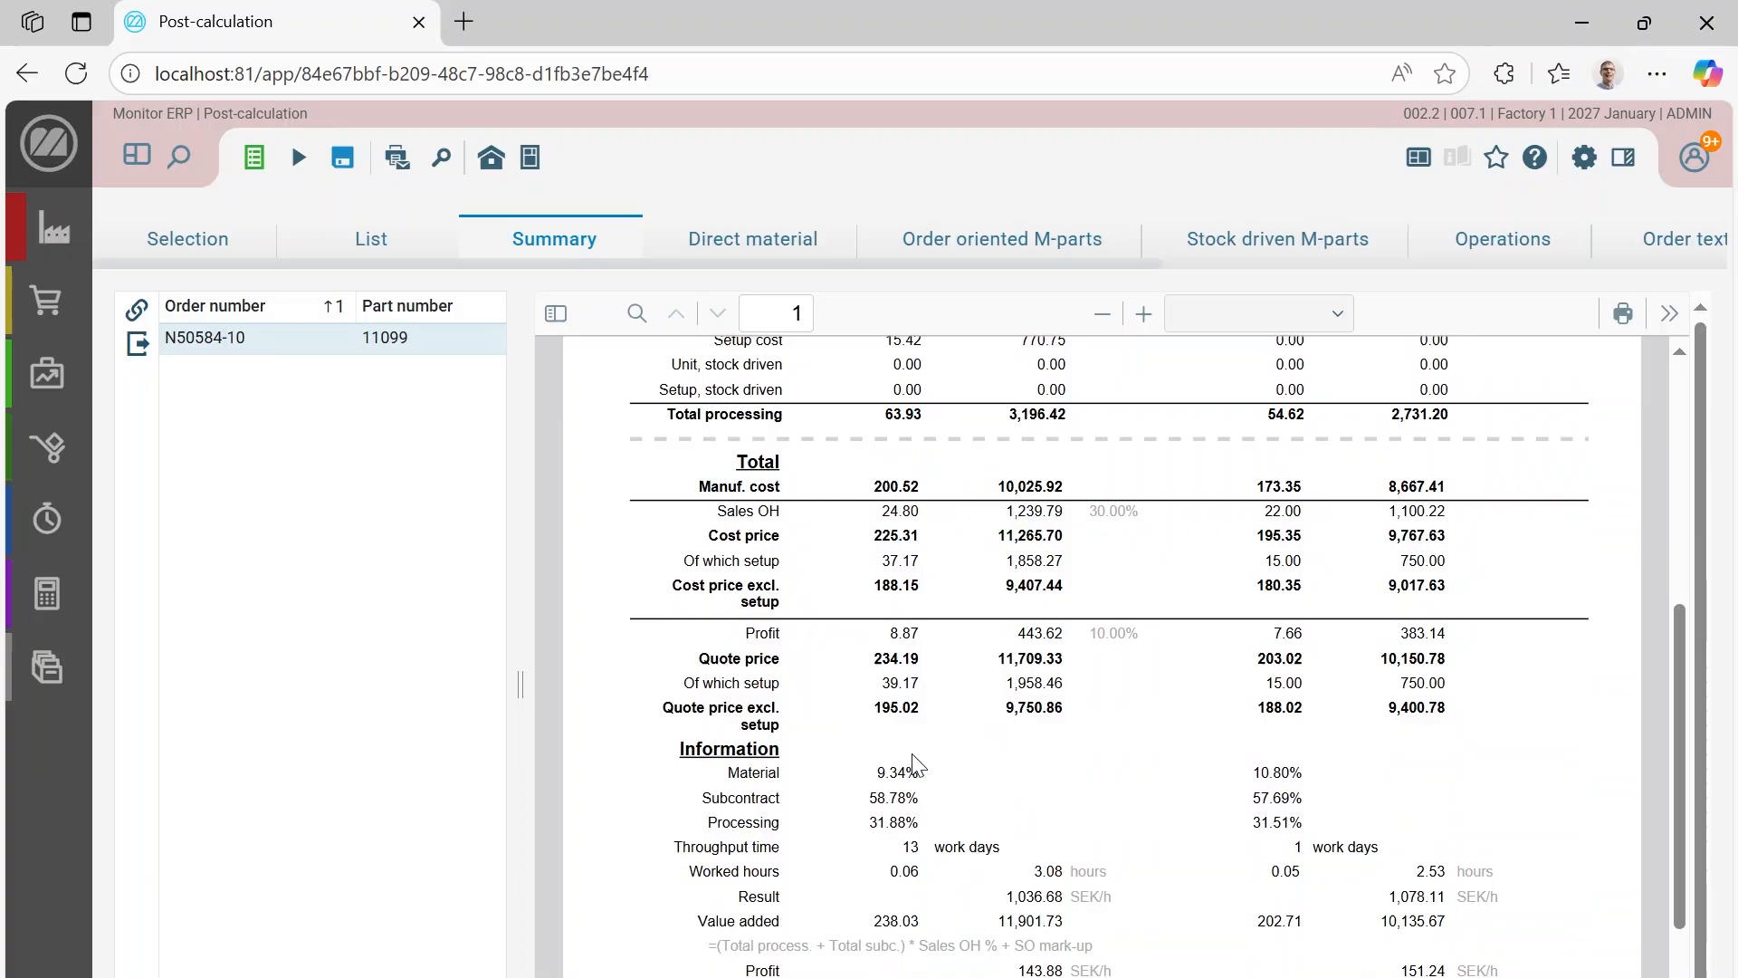
{"action": "scroll", "coordinate": [914, 765], "scroll_direction": "down", "scroll_amount": 2}
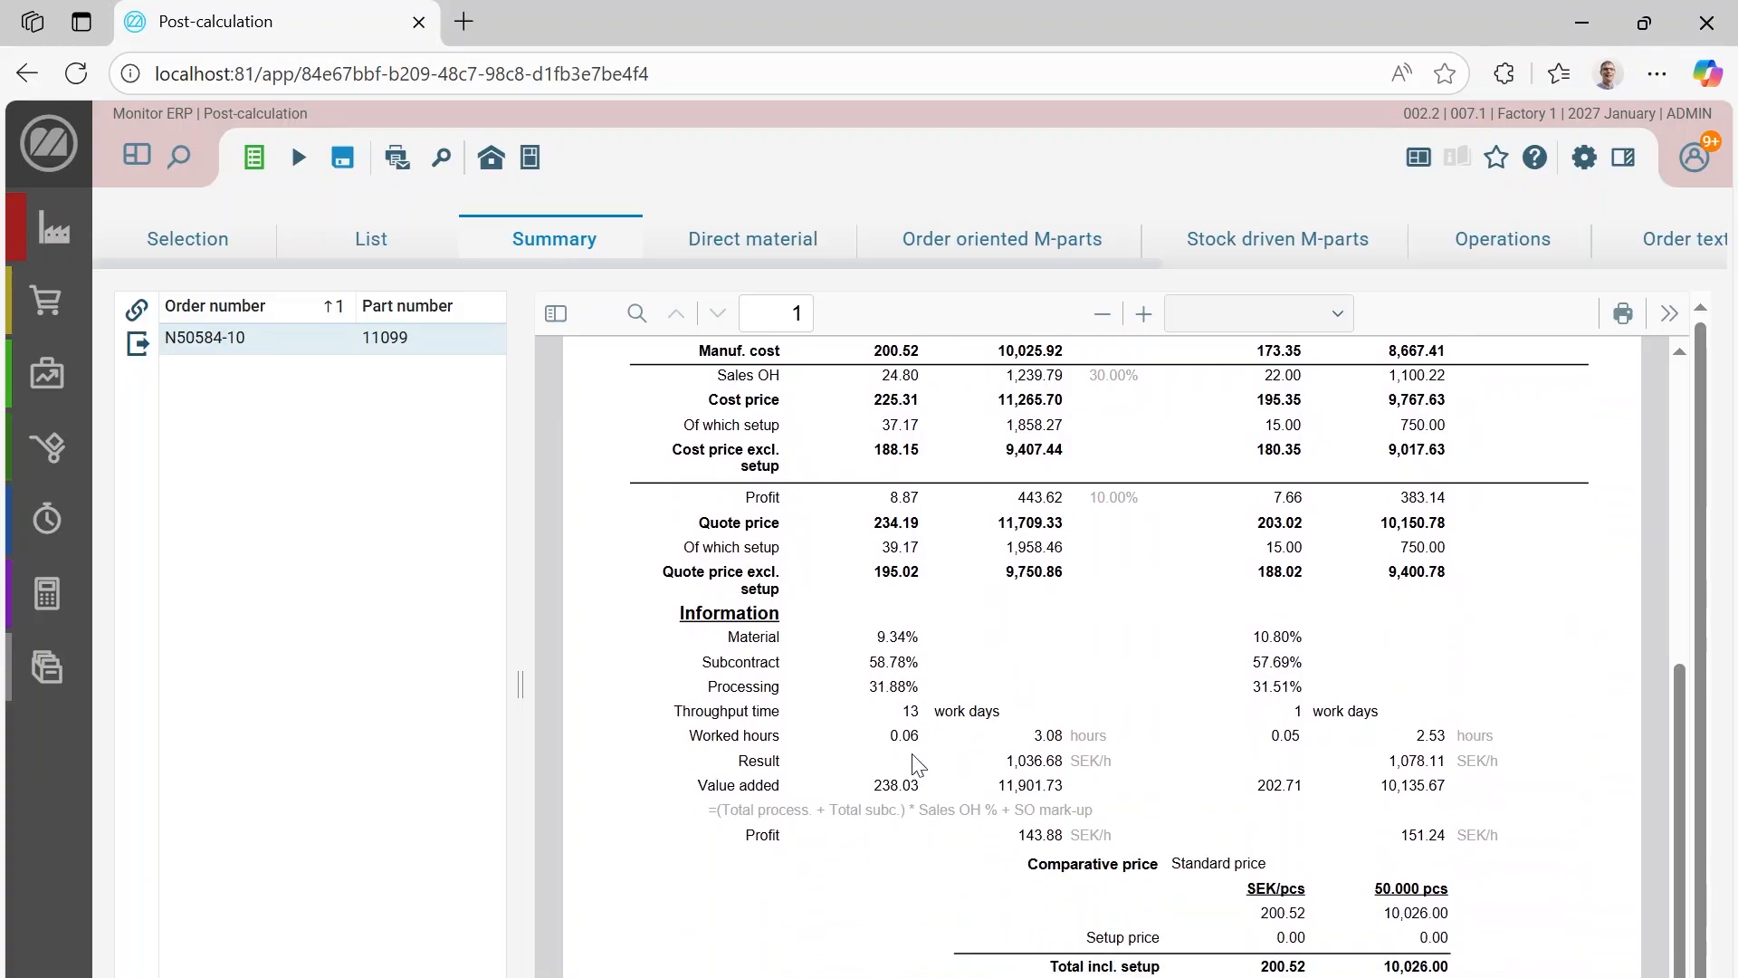
{"action": "scroll", "coordinate": [913, 761], "scroll_direction": "up", "scroll_amount": 5}
{"action": "scroll", "coordinate": [913, 753], "scroll_direction": "up", "scroll_amount": 3}
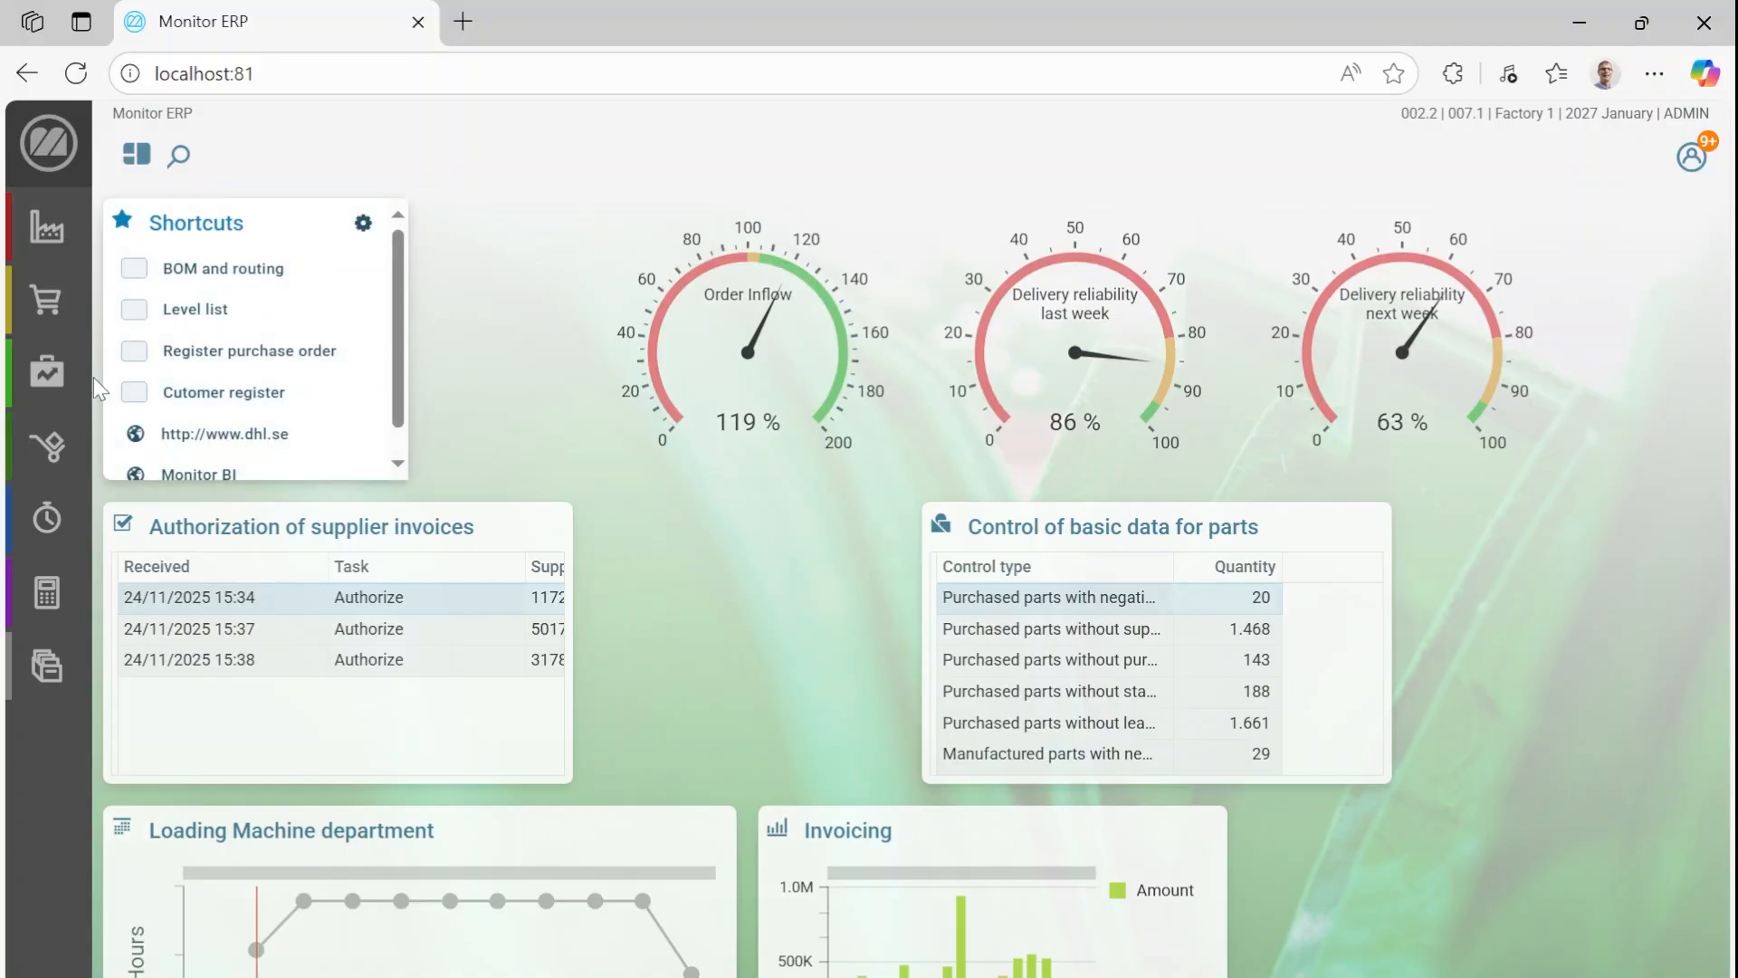
Step: Look through the sales procedures for agreements, delivery and invoicing
{"action": "left_click", "coordinate": [36, 378]}
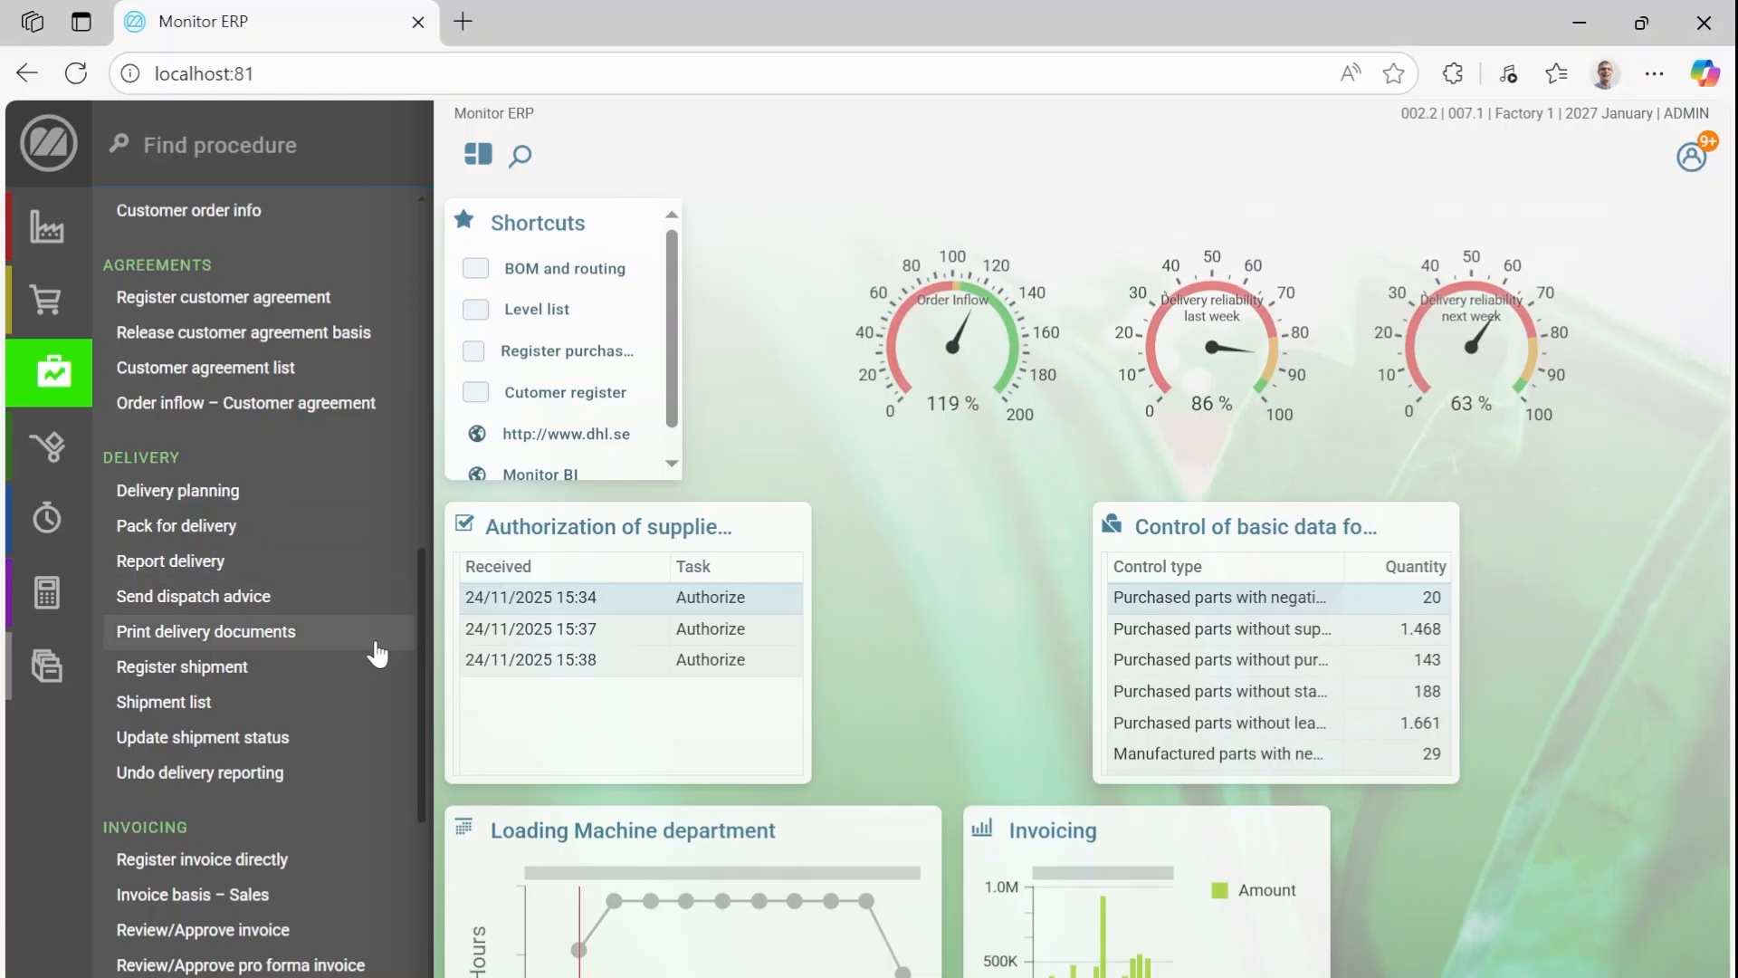
{"action": "scroll", "coordinate": [377, 648], "scroll_direction": "down", "scroll_amount": 5}
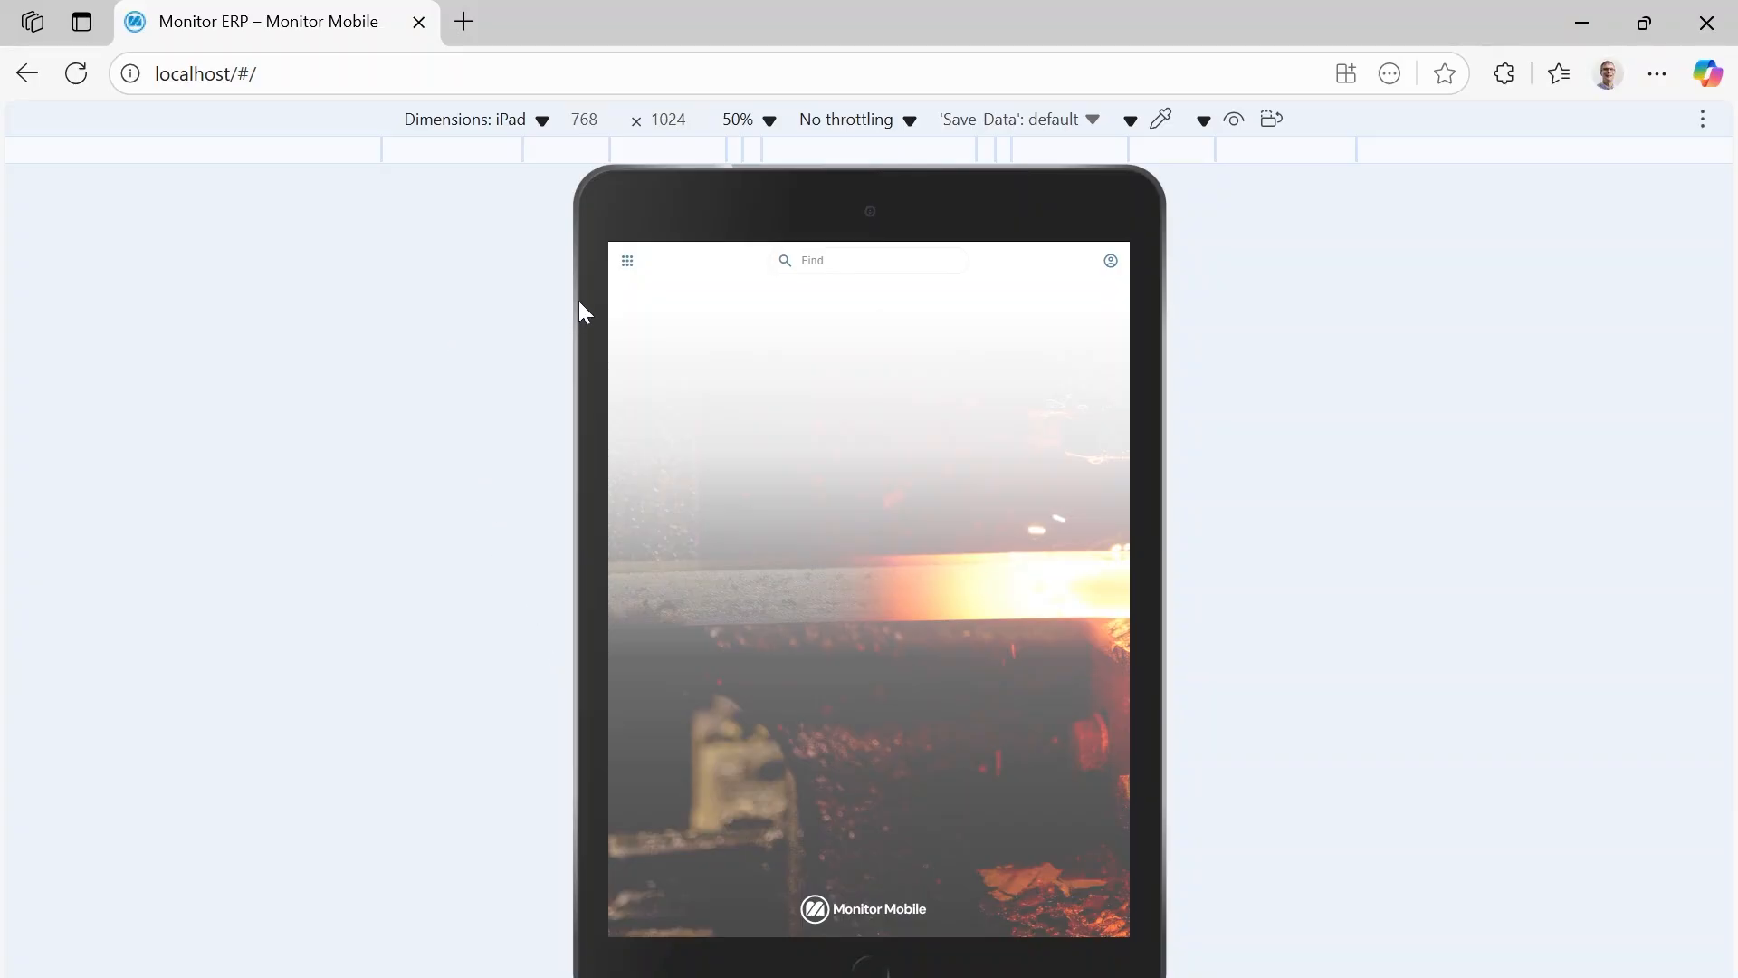
Step: Switch to Monitor Mobile, open arrival reporting for purchases and find the Resinex Ltd rows by their purchase order number
{"action": "left_click", "coordinate": [627, 260]}
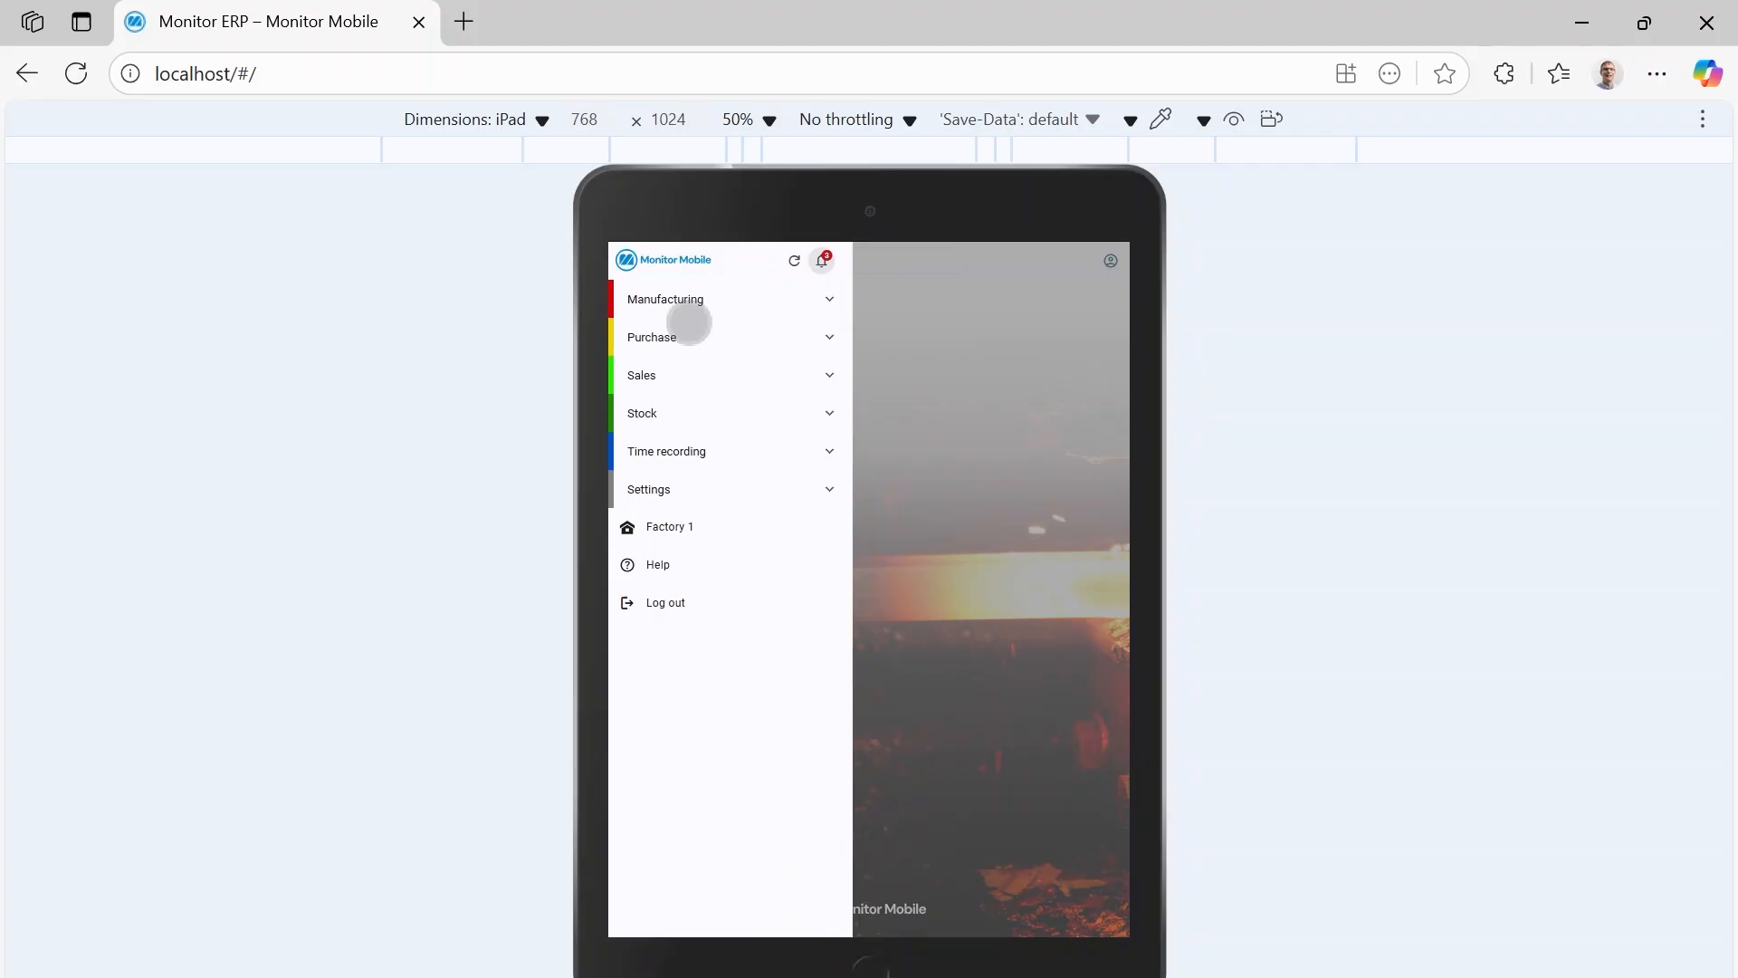
{"action": "left_click", "coordinate": [686, 335]}
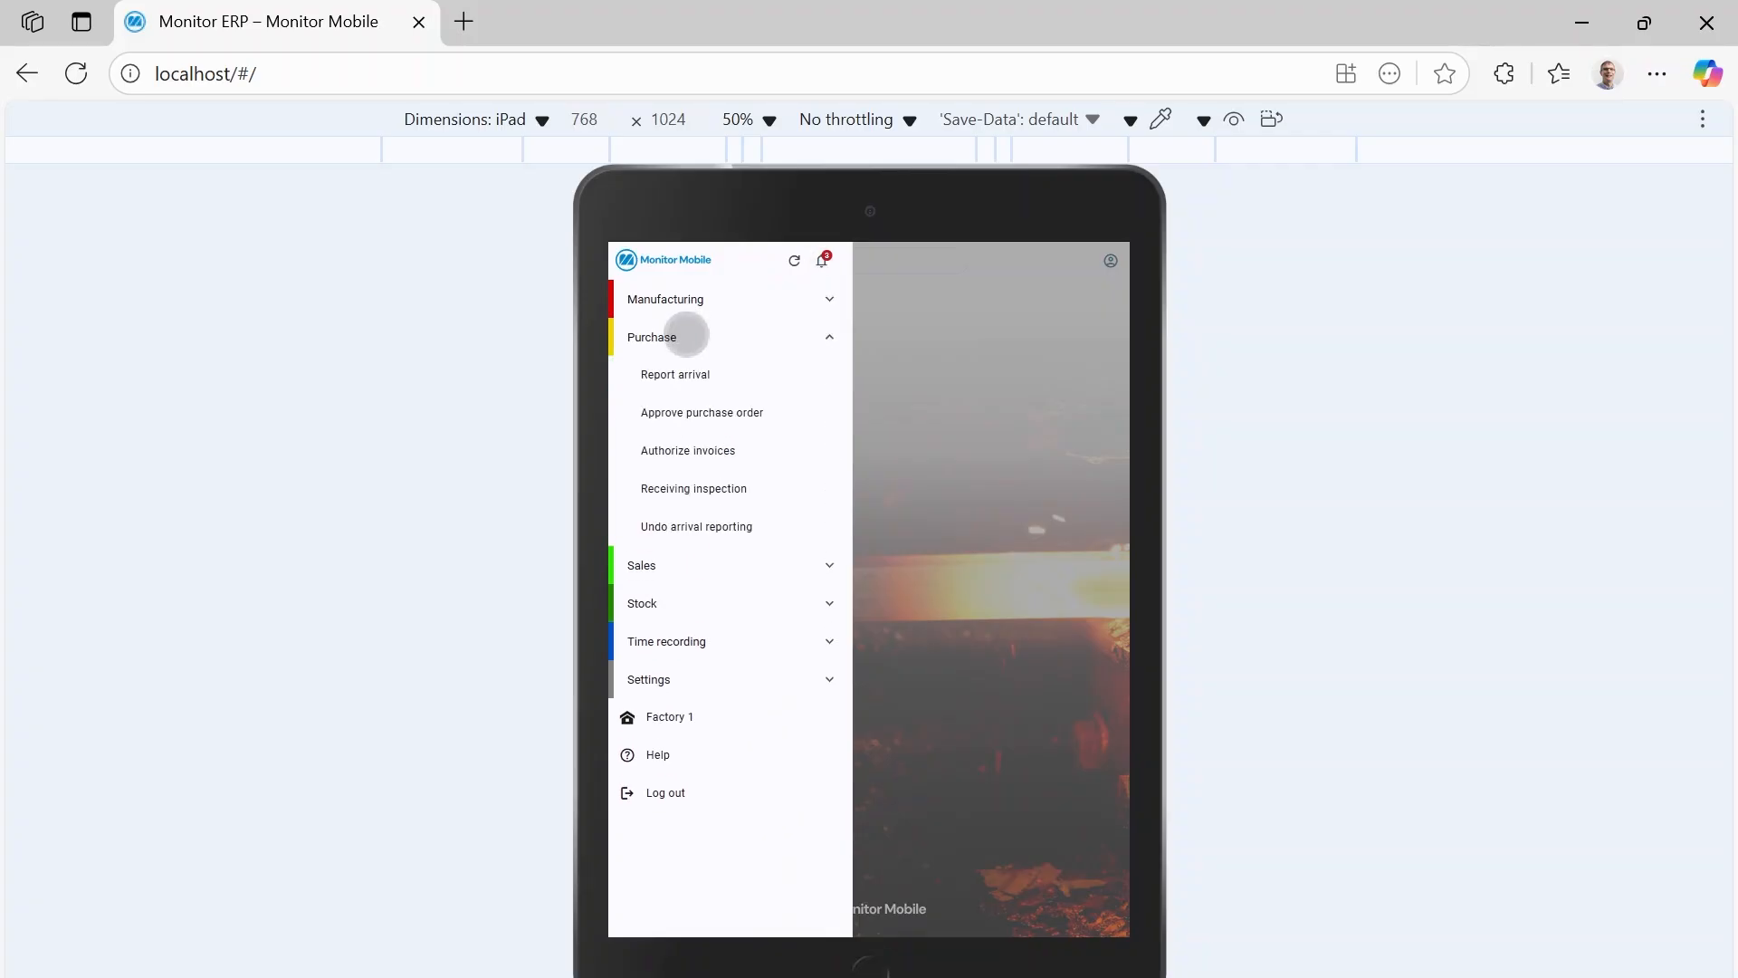
{"action": "left_click", "coordinate": [703, 374]}
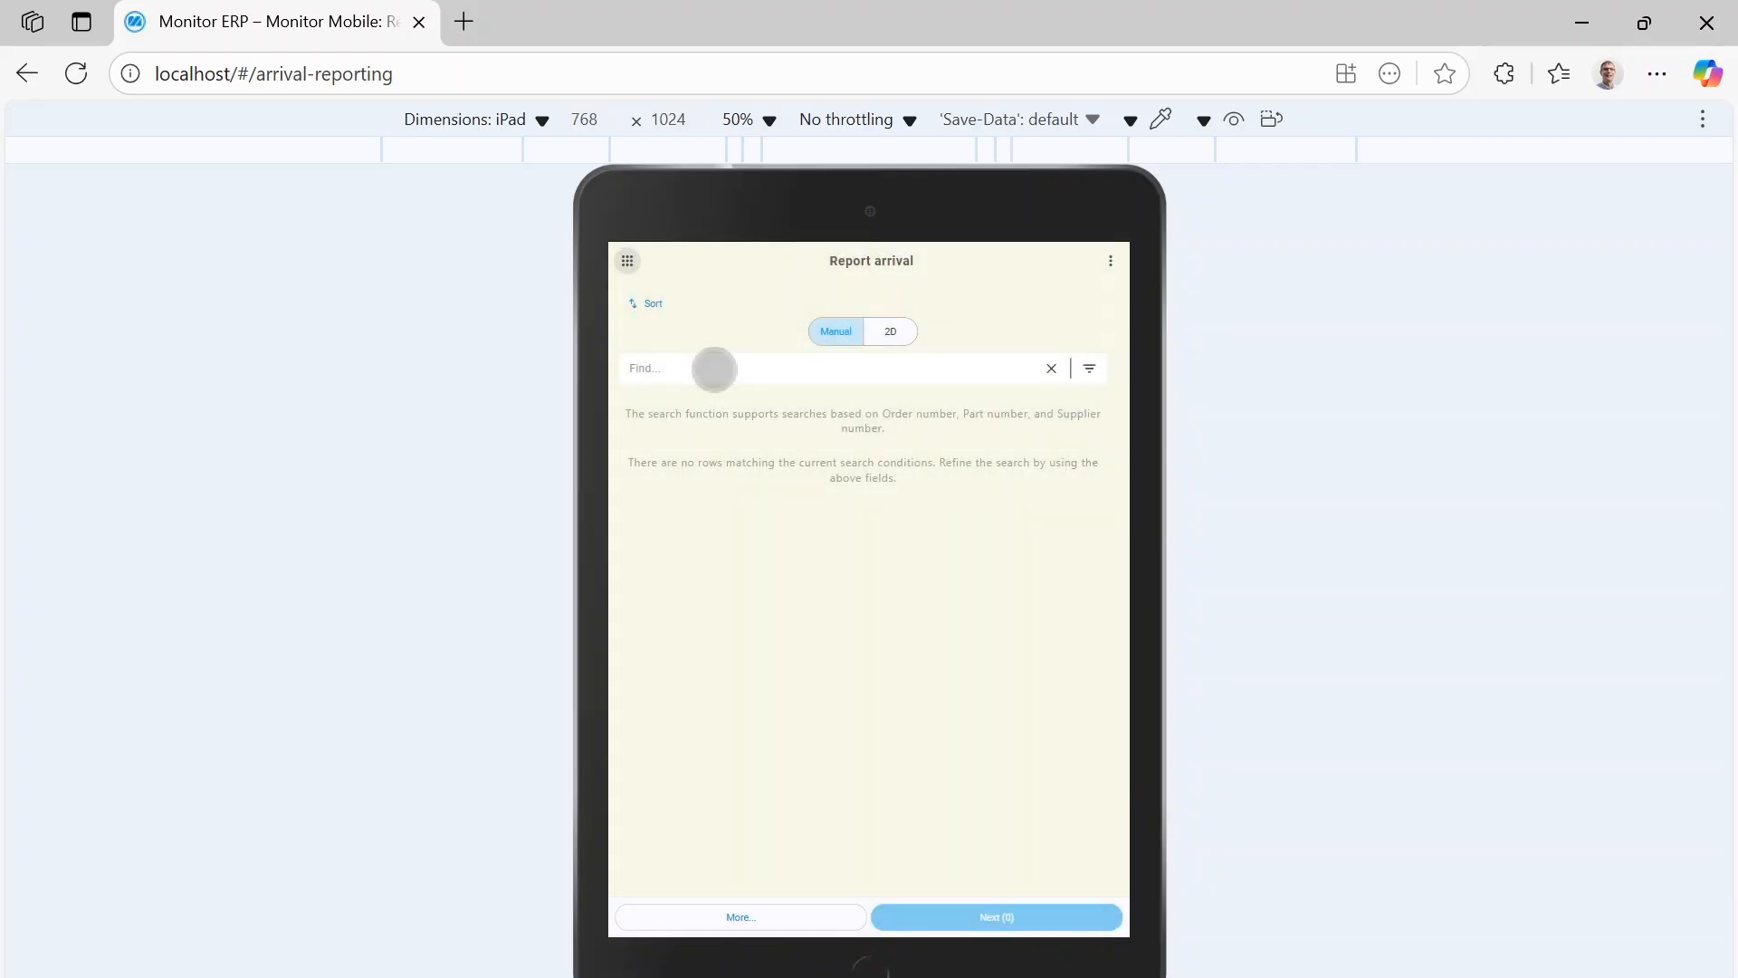
{"action": "left_click", "coordinate": [715, 369]}
{"action": "type", "text": "397"}
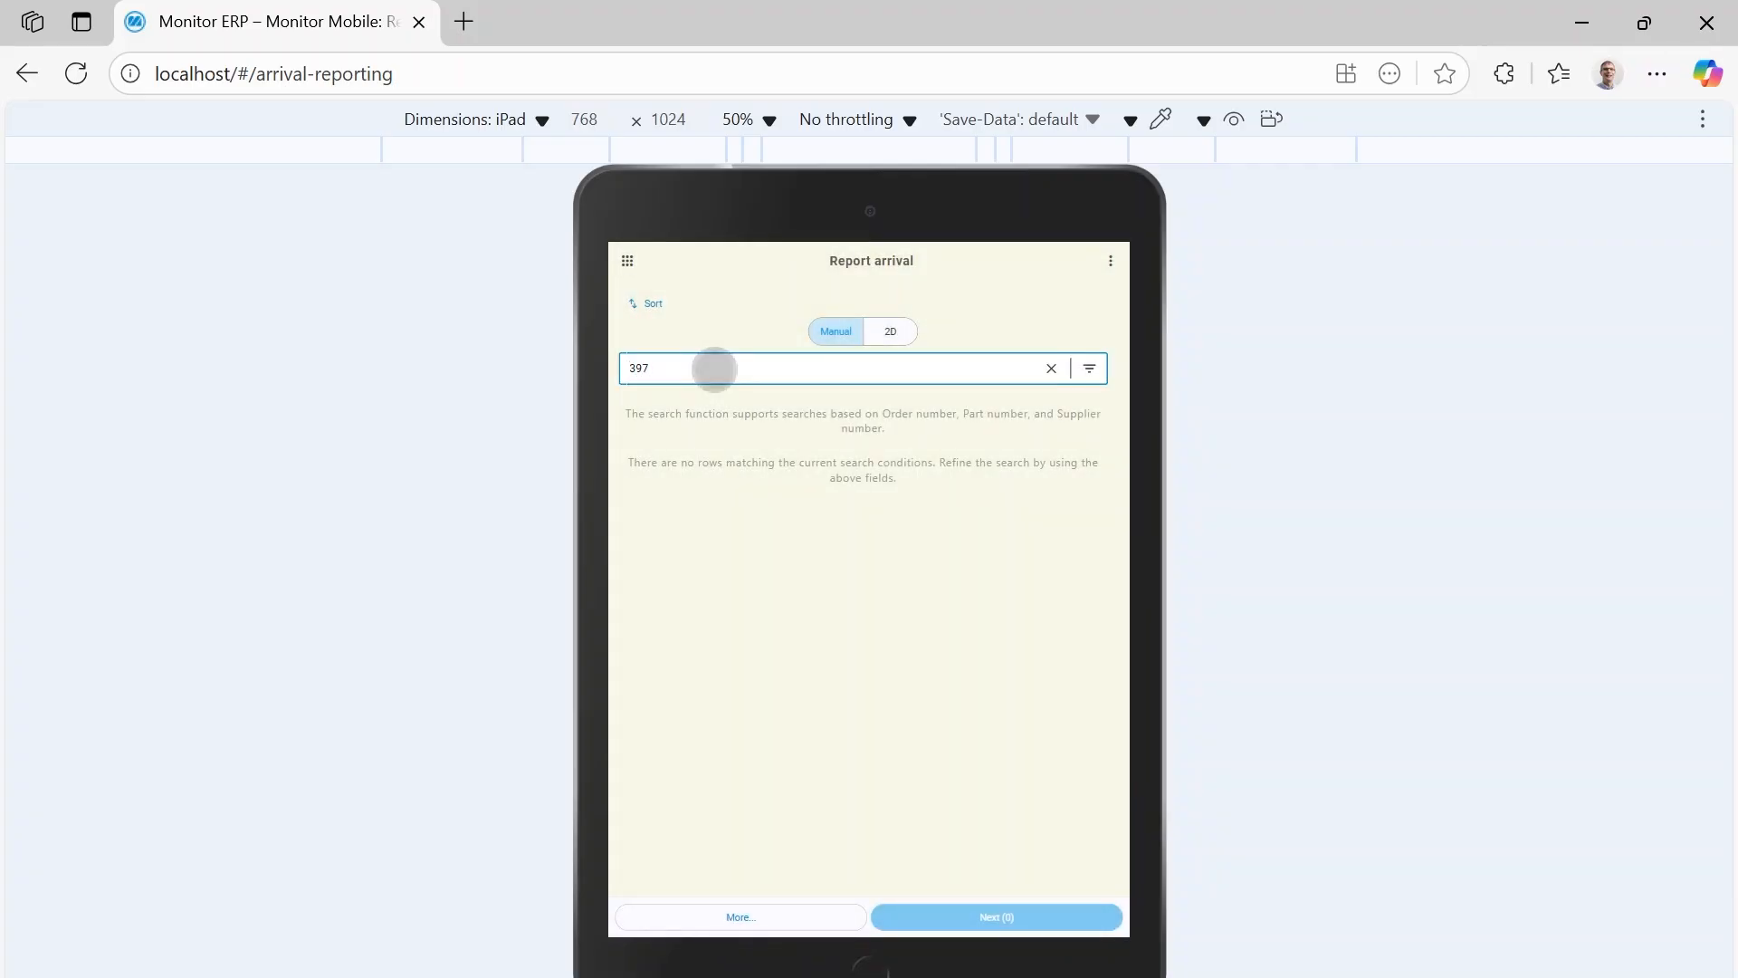
{"action": "key", "text": "Return"}
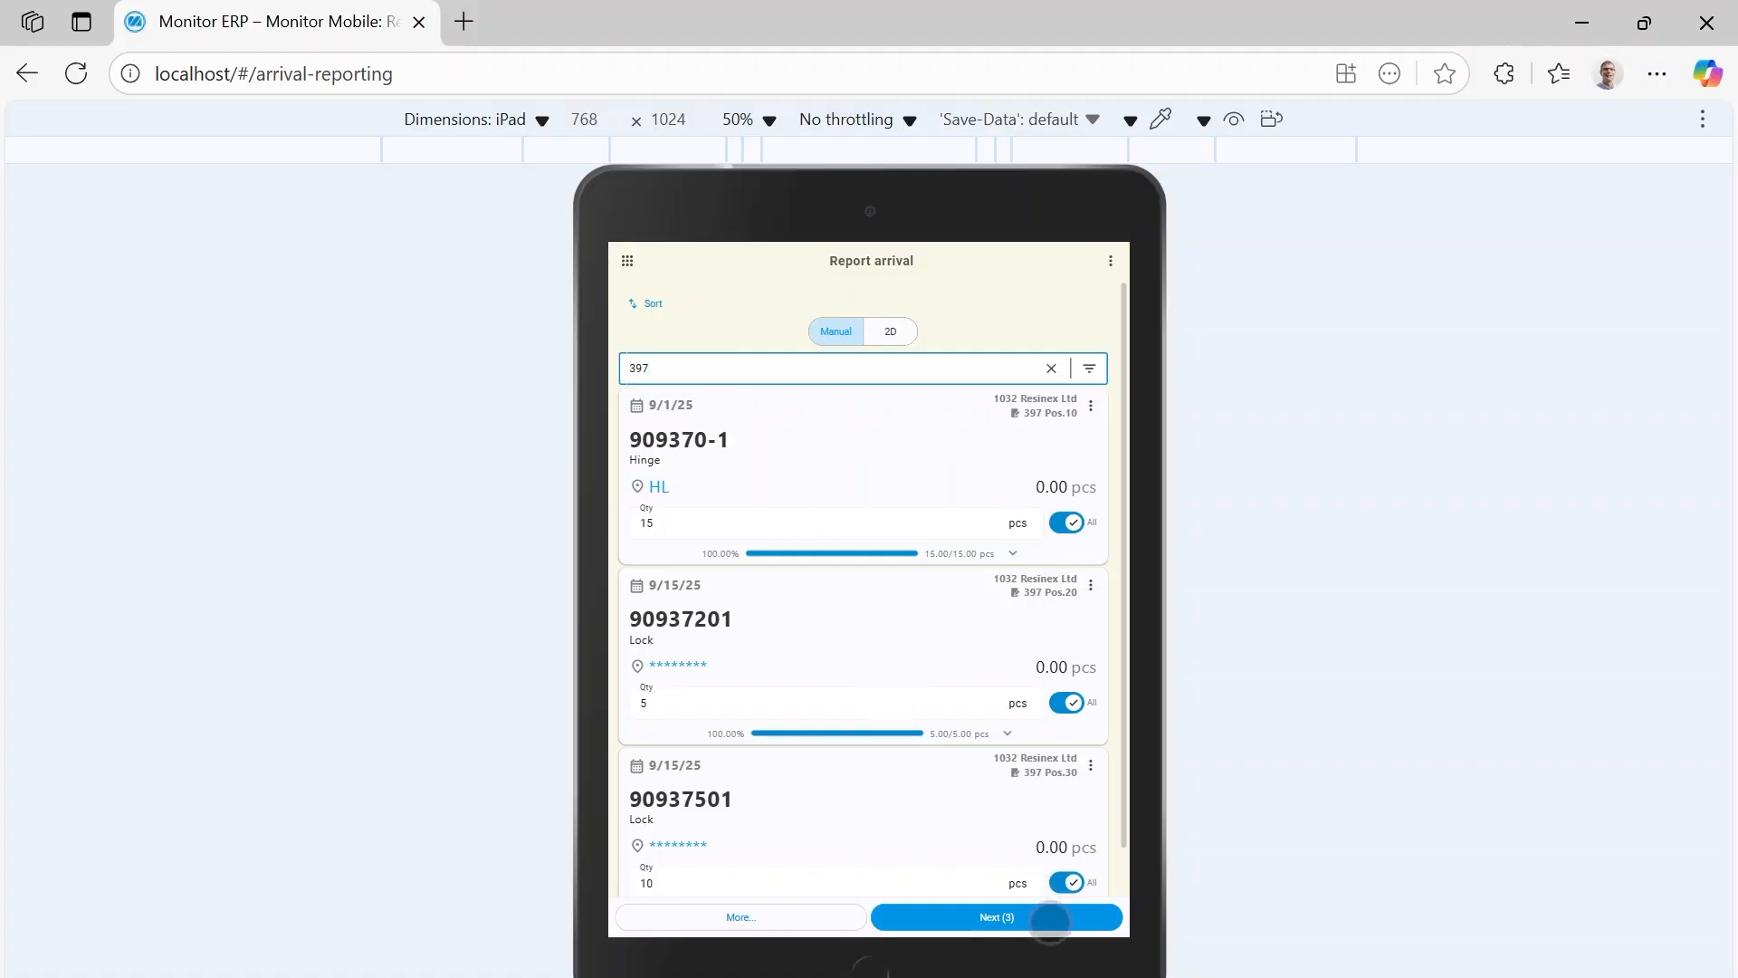
Step: Report the arrival of all three Resinex Ltd order rows with quantities 15, 5 and 10 pcs
{"action": "left_click", "coordinate": [1051, 920]}
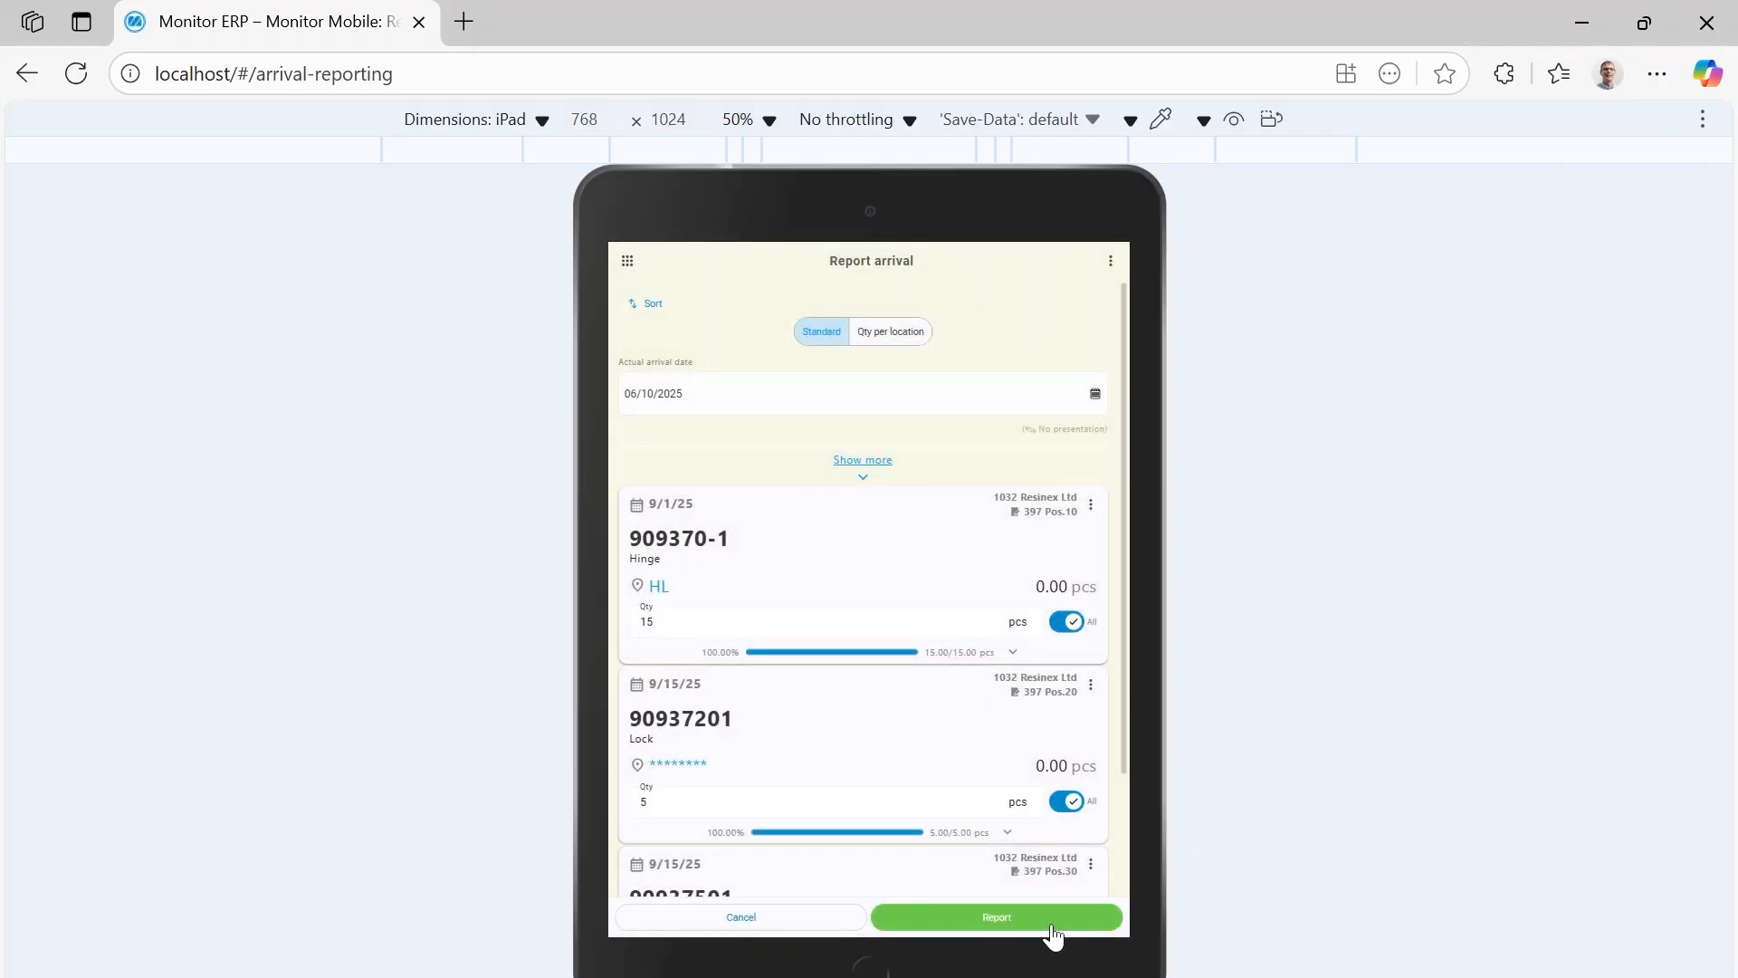
{"action": "left_click", "coordinate": [1038, 920]}
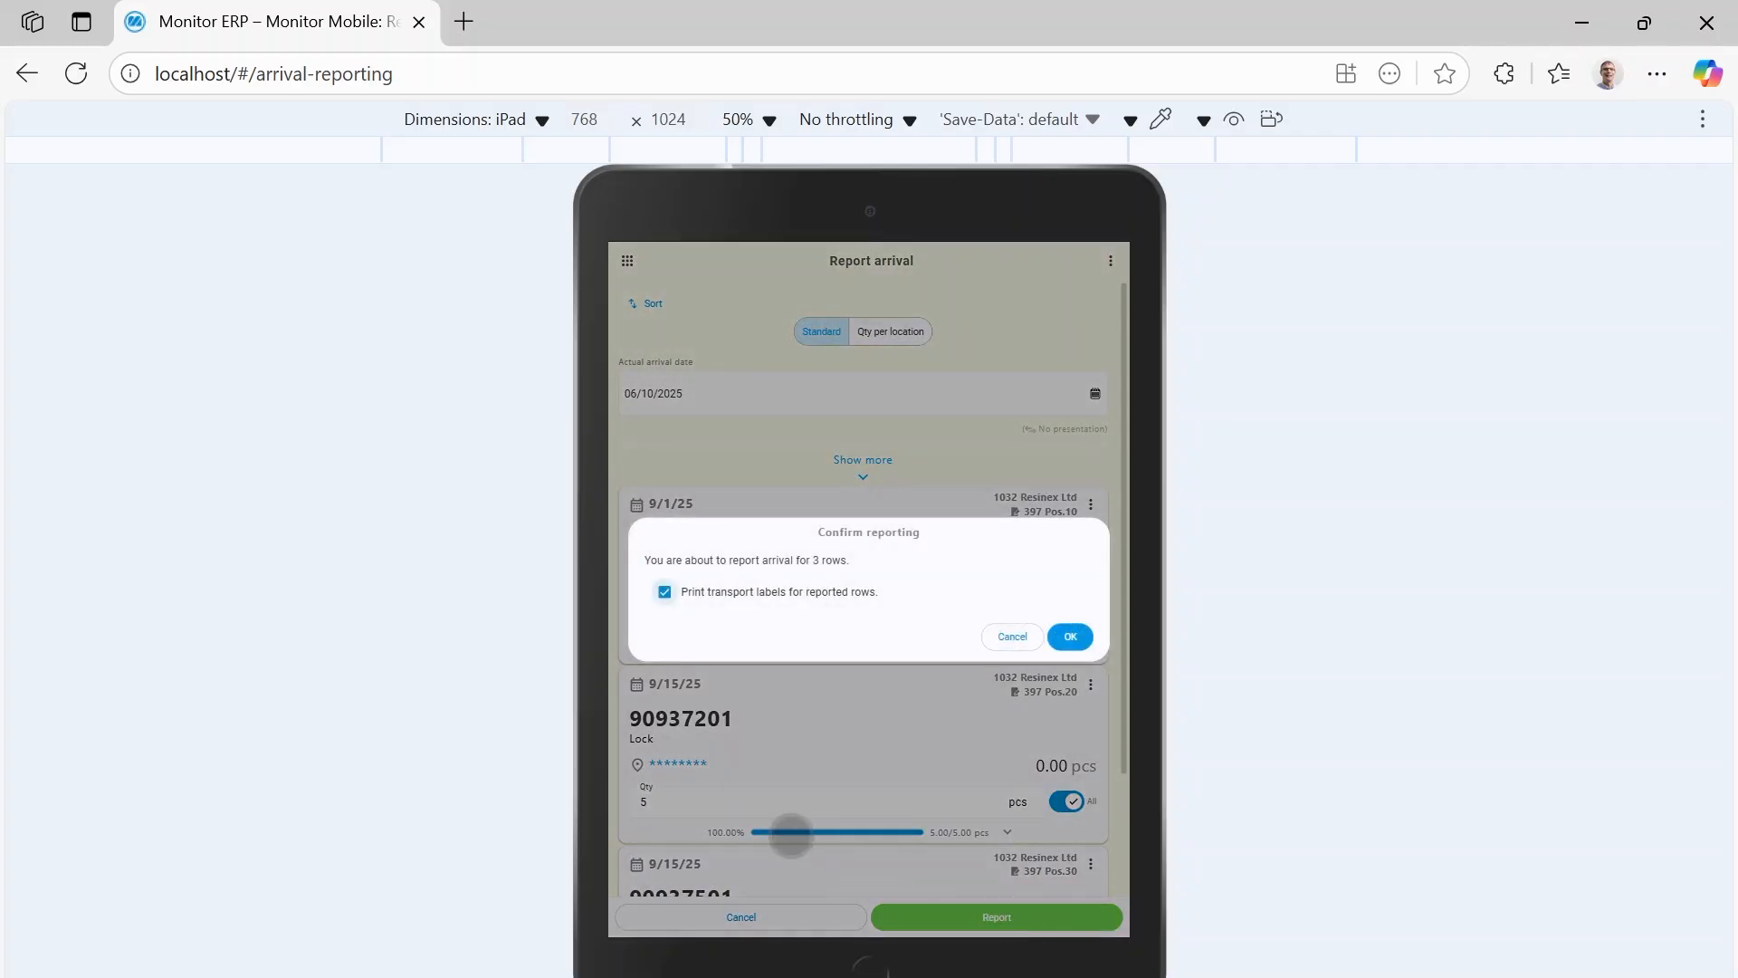